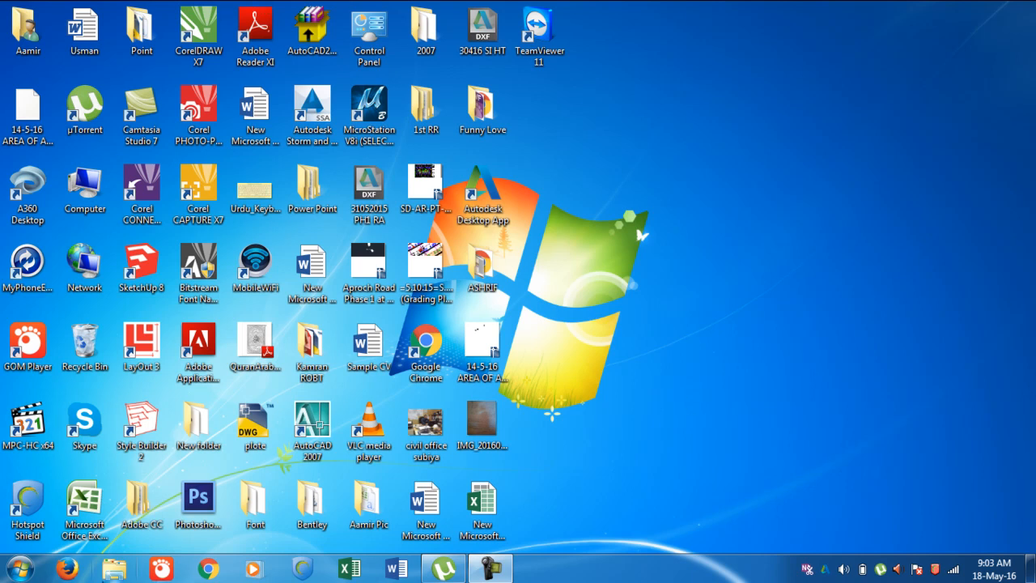
Step: Launch Civil 3D as AutoCAD 2015 and dismiss the security prompts without loading the untrusted LISP file
left_click(21, 570)
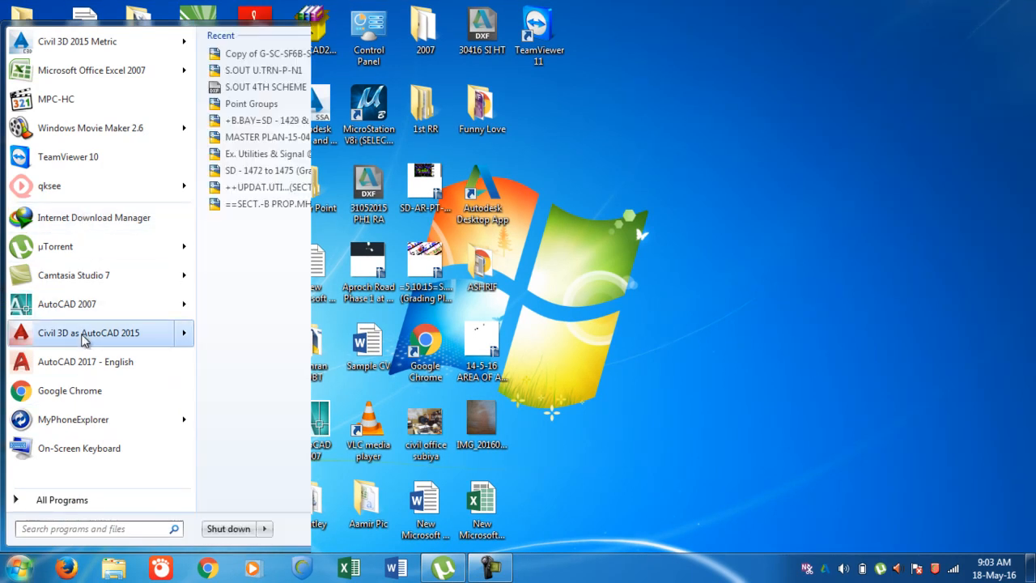
left_click(88, 332)
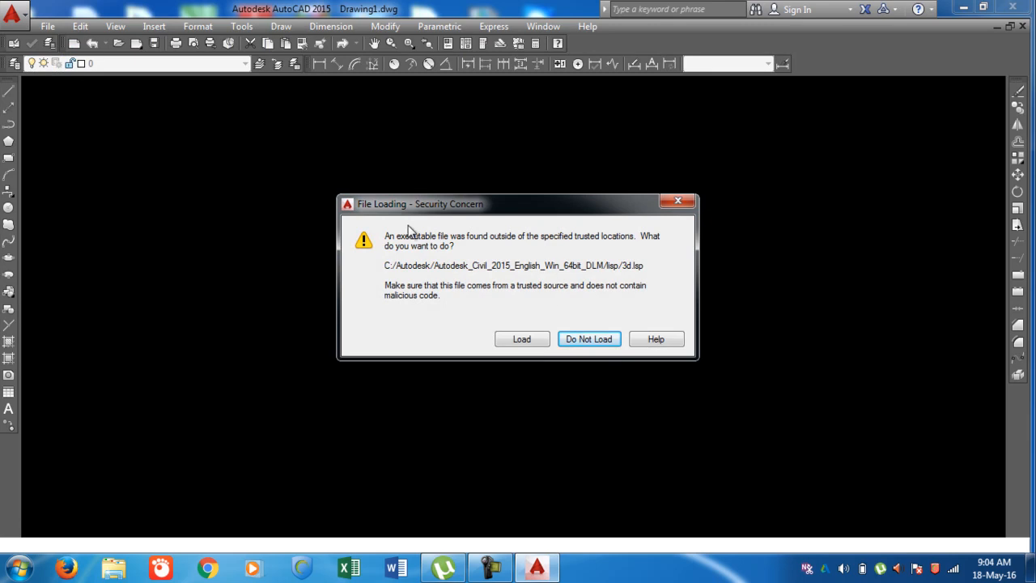
left_click(678, 202)
left_click(679, 201)
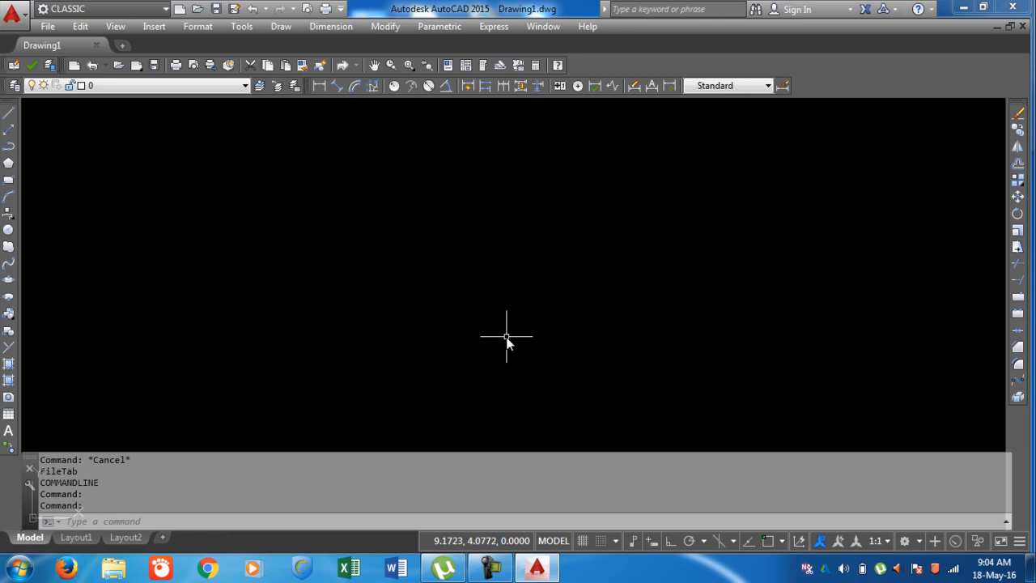
Step: Start a polyline in the empty drawing with Ortho on and draw its first segment horizontally to form the arrow's shaft
type("pl")
key("Return")
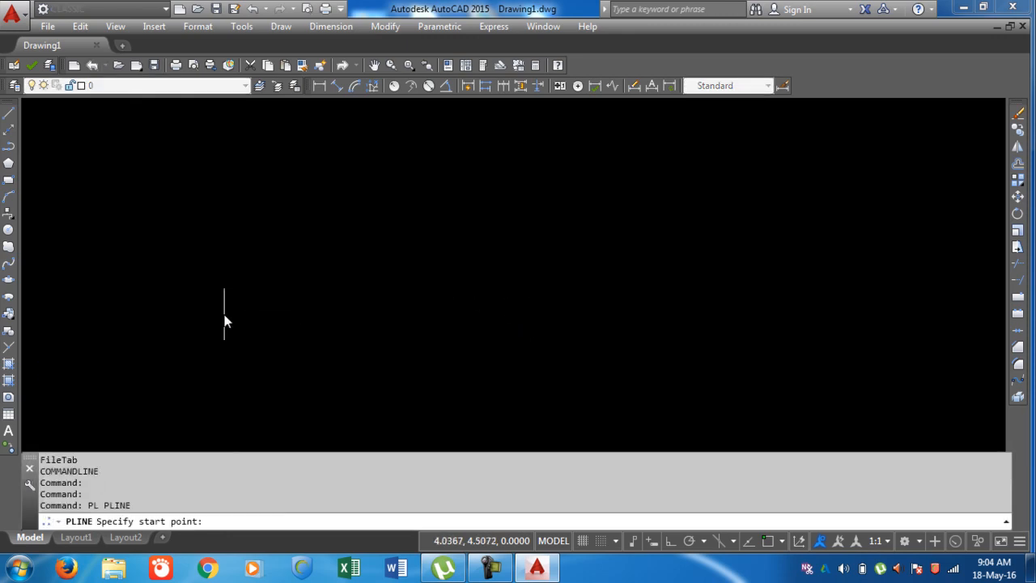
left_click(217, 264)
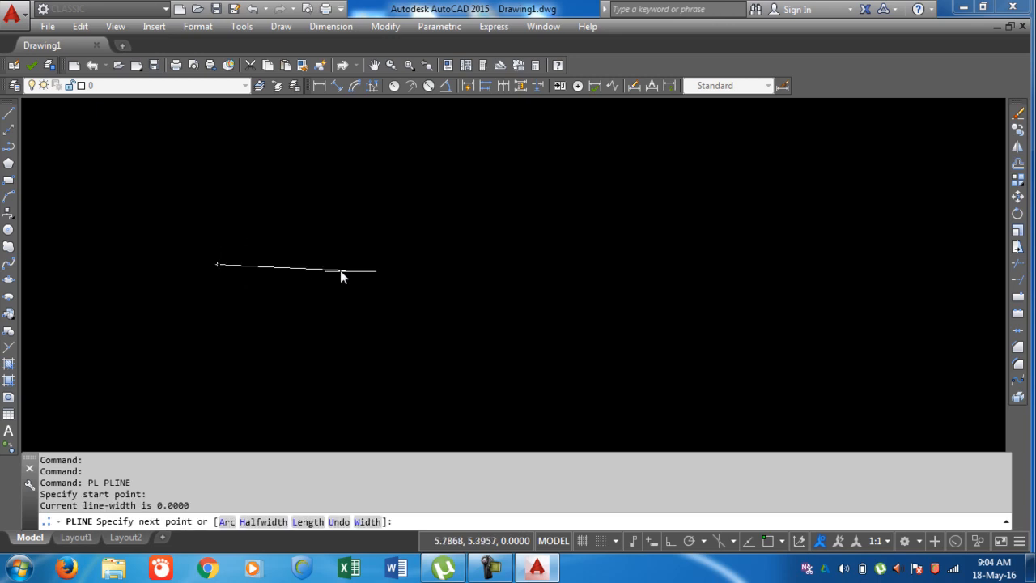
key("F8")
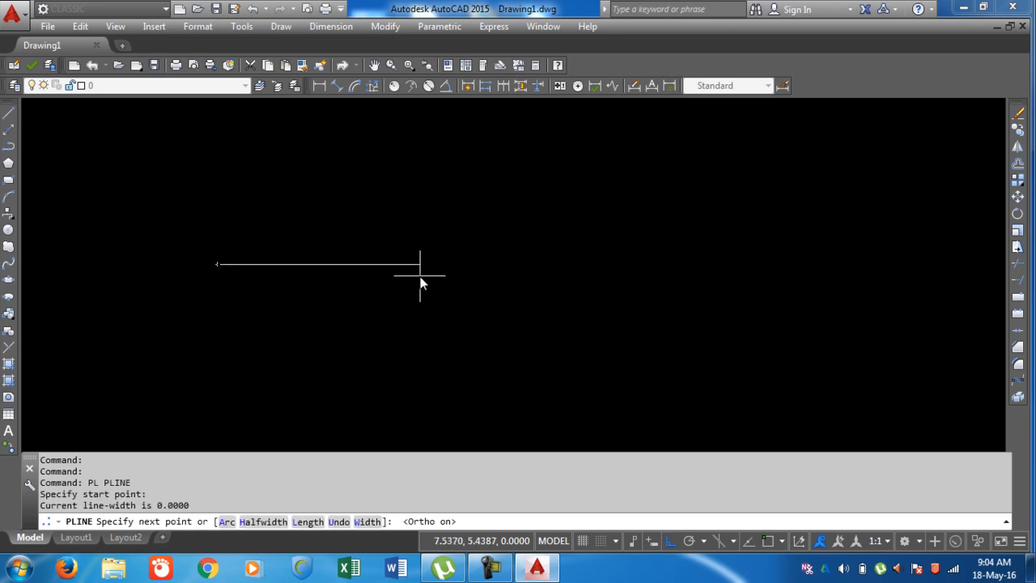
left_click(426, 272)
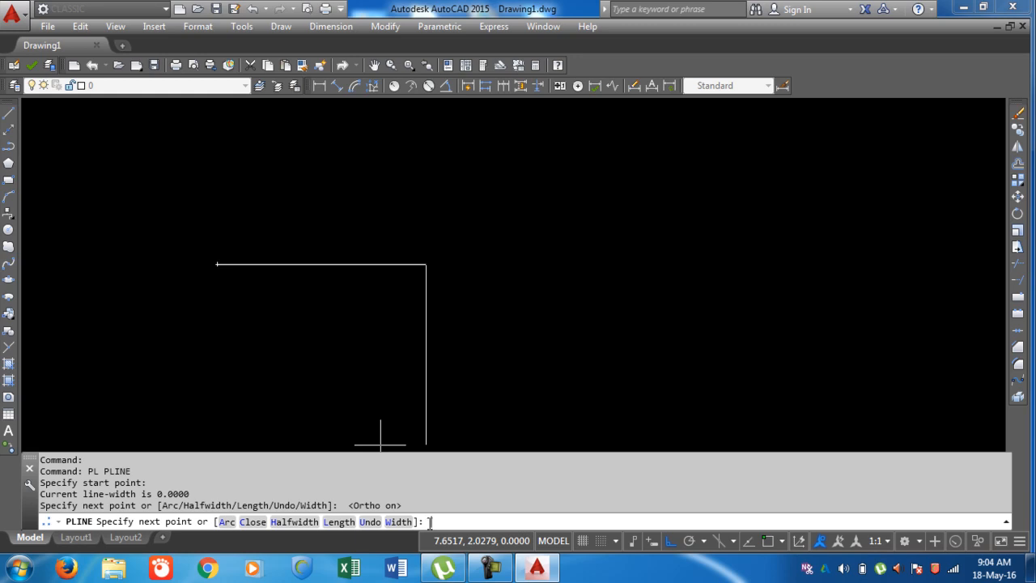
Step: Add a horizontal arrowhead segment to the polyline with starting width 1 and ending width 0, and finish the polyline
type("w")
key("Return")
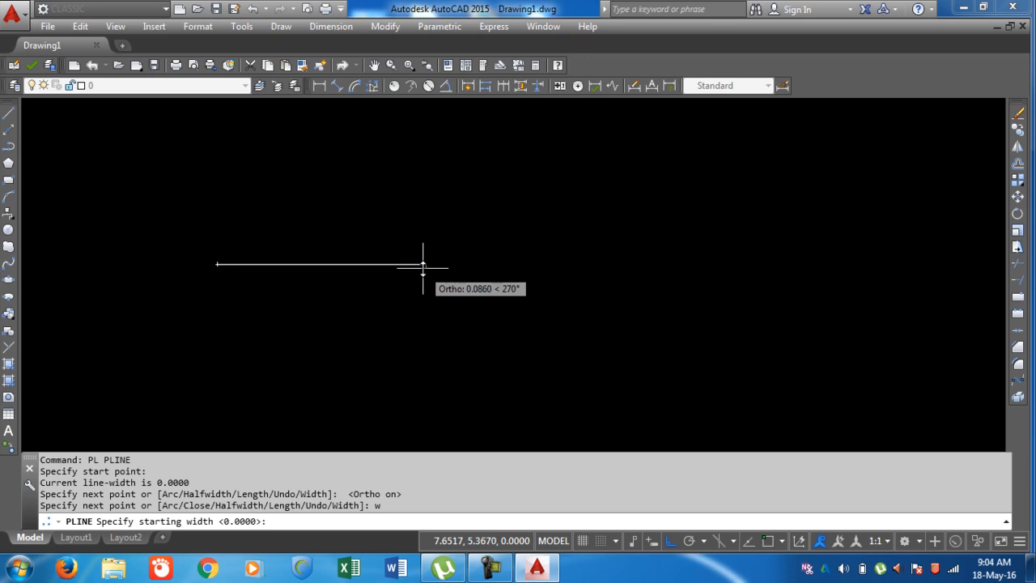
type("1")
key("Return")
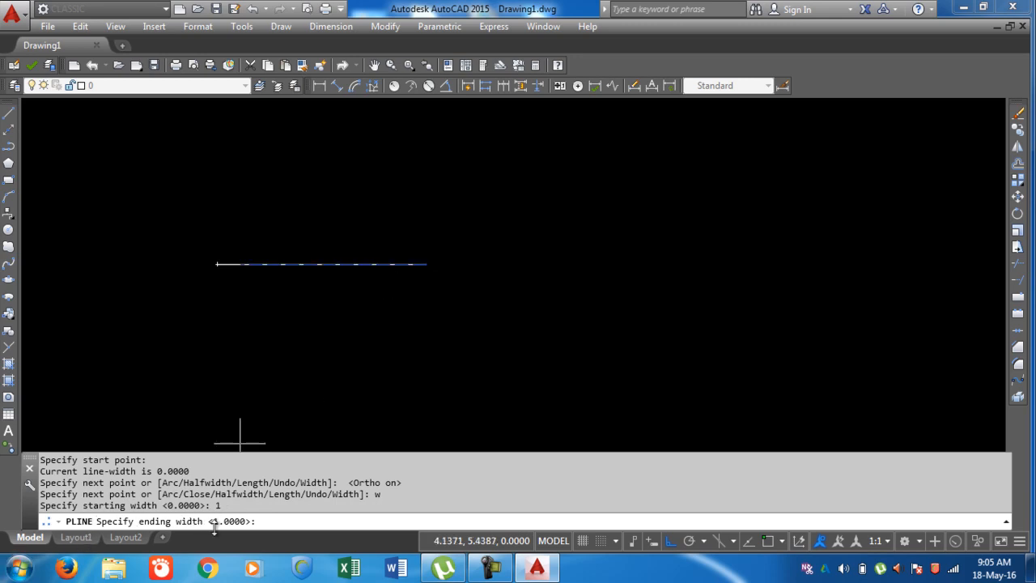
type("0")
key("Return")
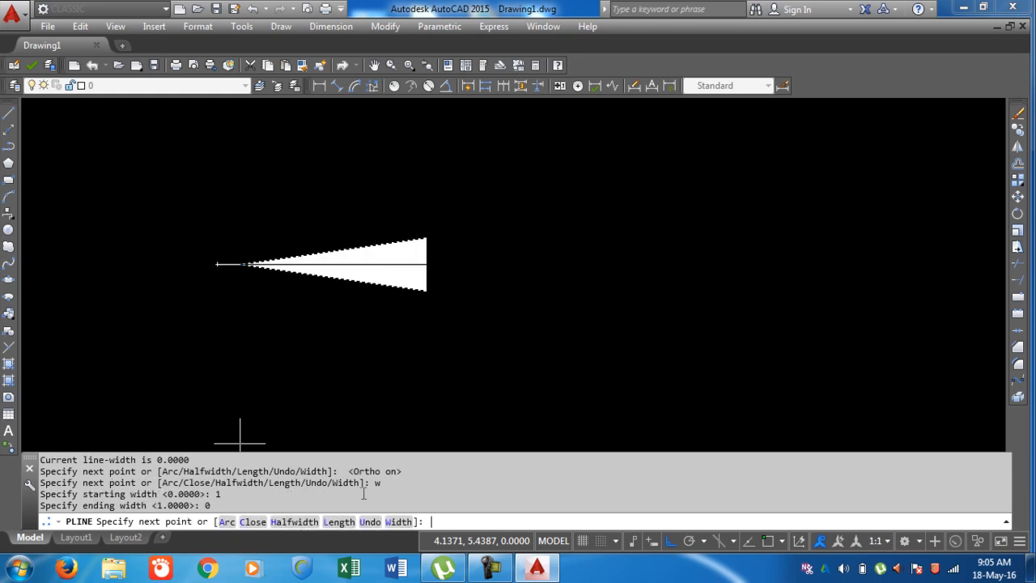
scroll(577, 247, "up", 4)
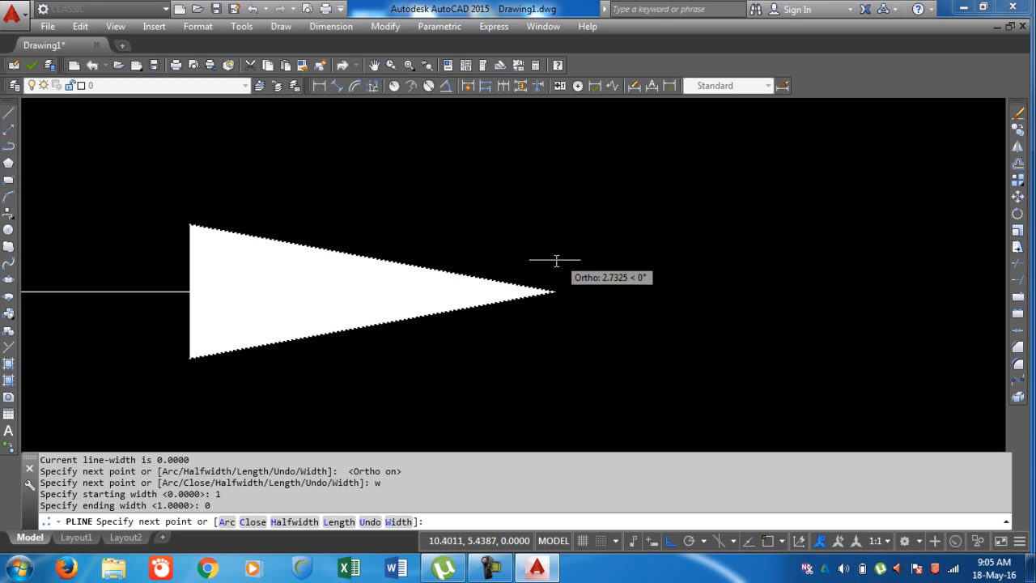
scroll(616, 250, "down", 5)
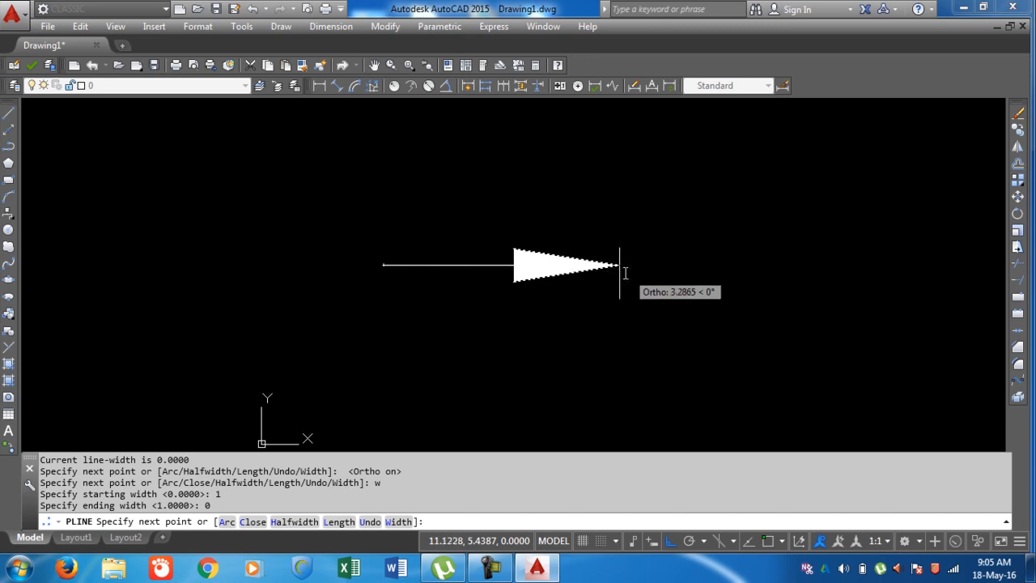
left_click(574, 272)
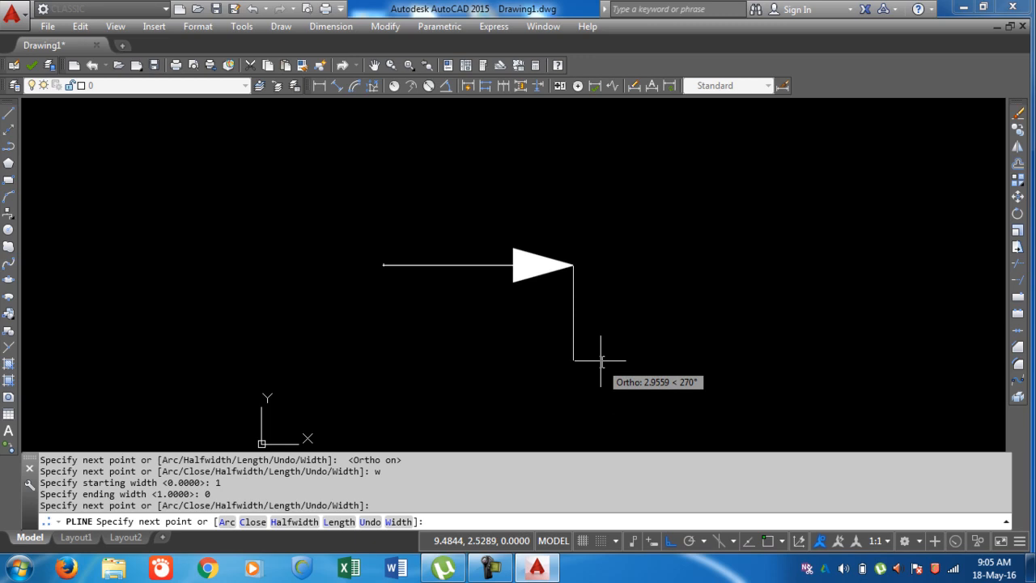
key("Escape")
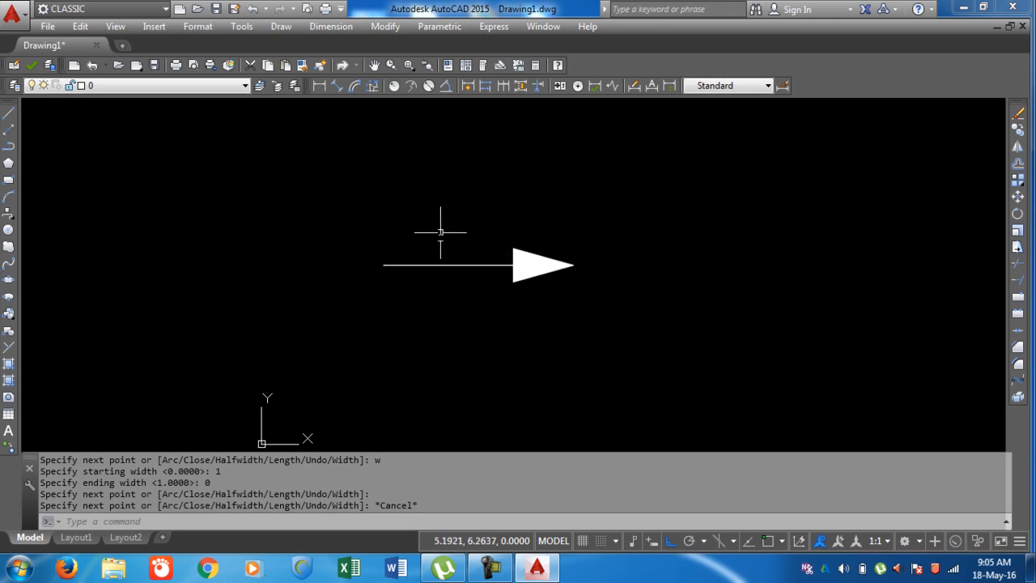
Step: Draw an open chain of eight connected lines around the arrow, the first horizontal and the rest at free angles with Ortho off
scroll(514, 283, "down", 4)
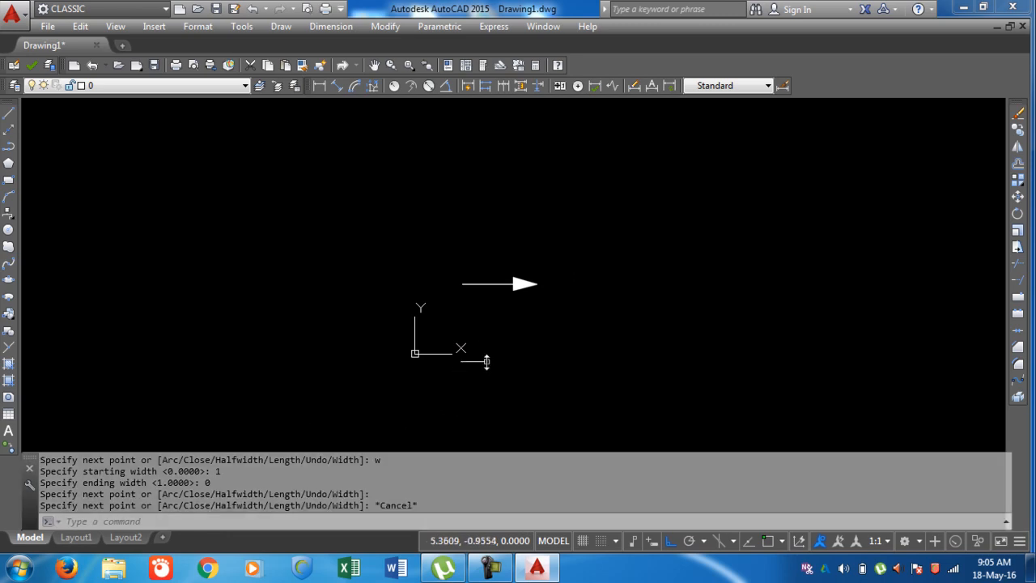
scroll(514, 272, "up", 5)
middle_click_drag(506, 366, 254, 374)
scroll(372, 233, "down", 3)
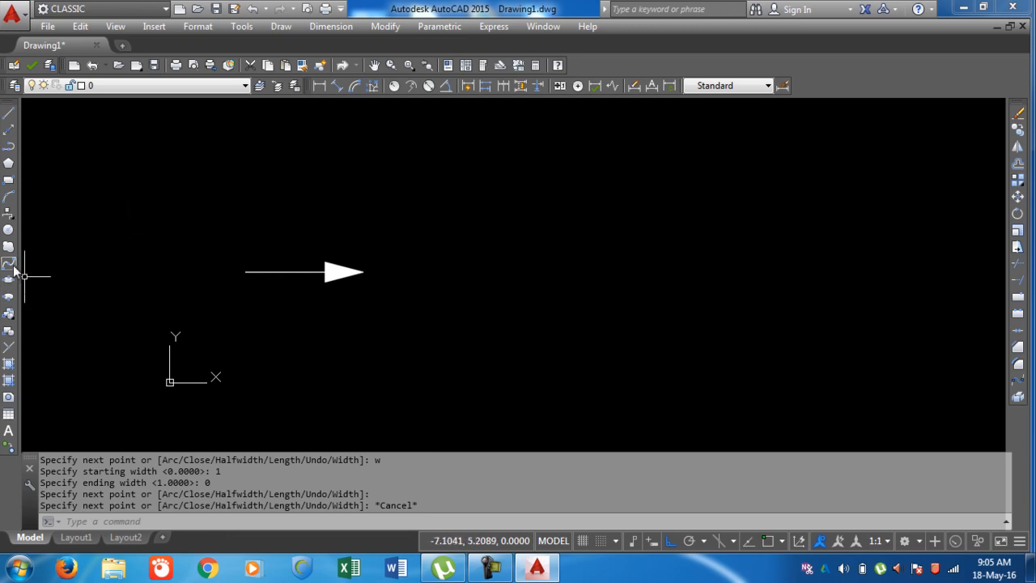
left_click(13, 115)
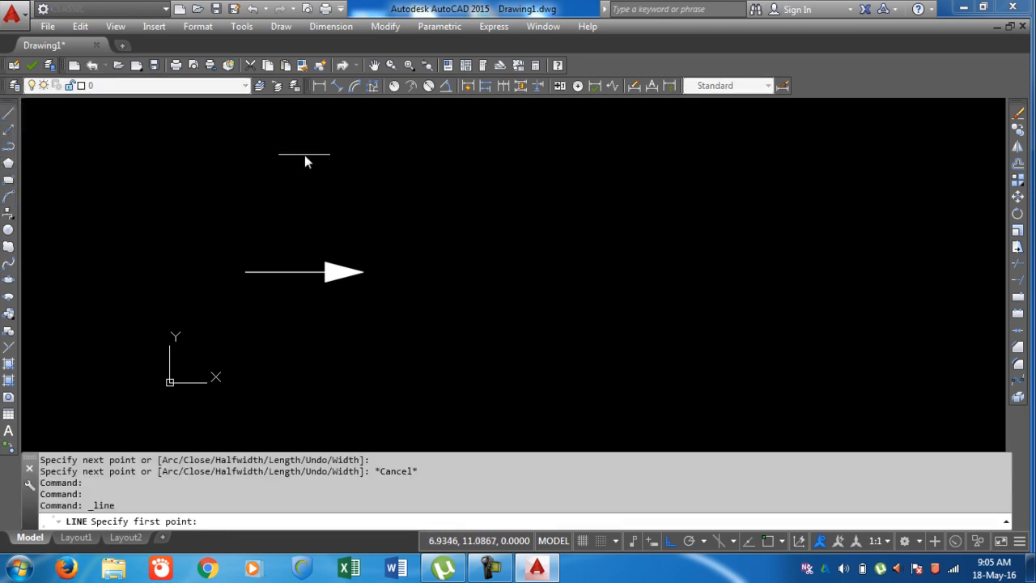
left_click(285, 141)
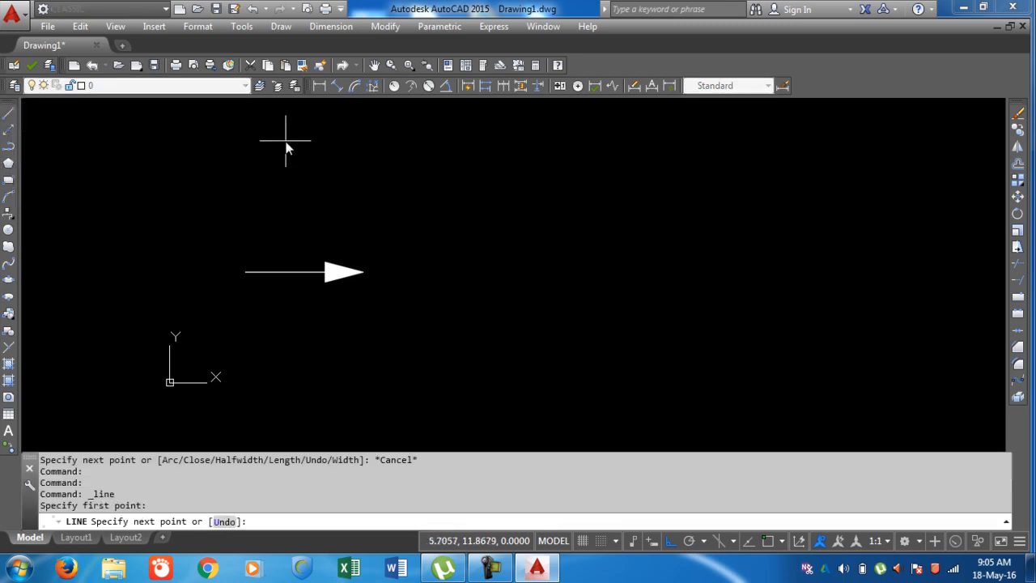
left_click(366, 156)
key("F8")
left_click(415, 194)
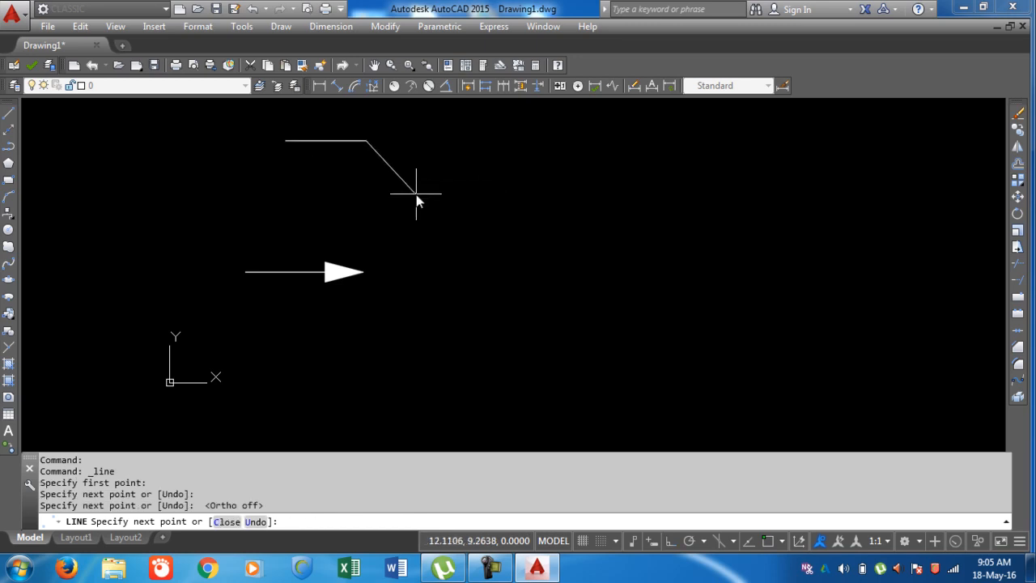
left_click(455, 212)
left_click(529, 160)
left_click(544, 232)
left_click(469, 312)
left_click(374, 239)
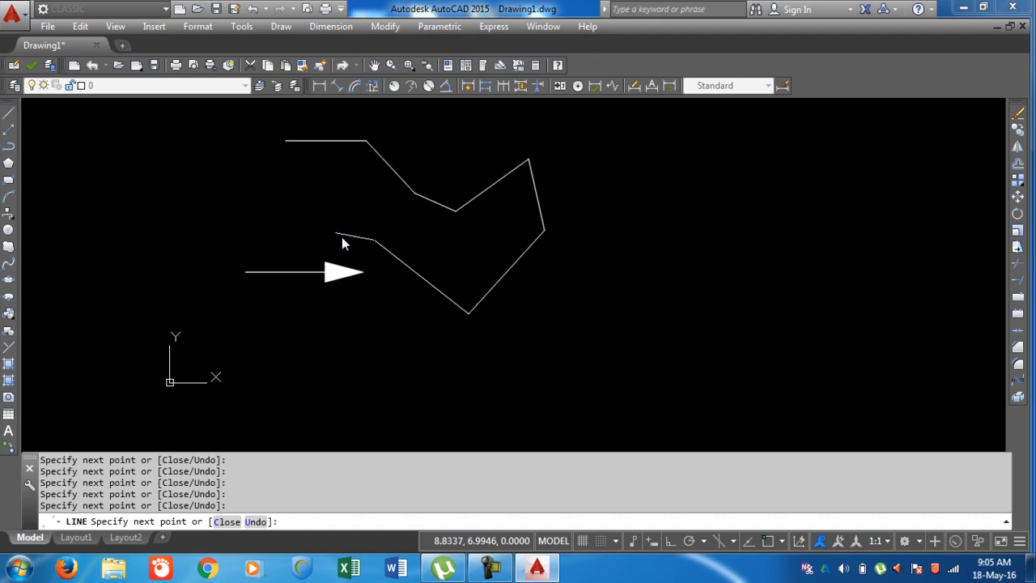
left_click(280, 212)
key("Escape")
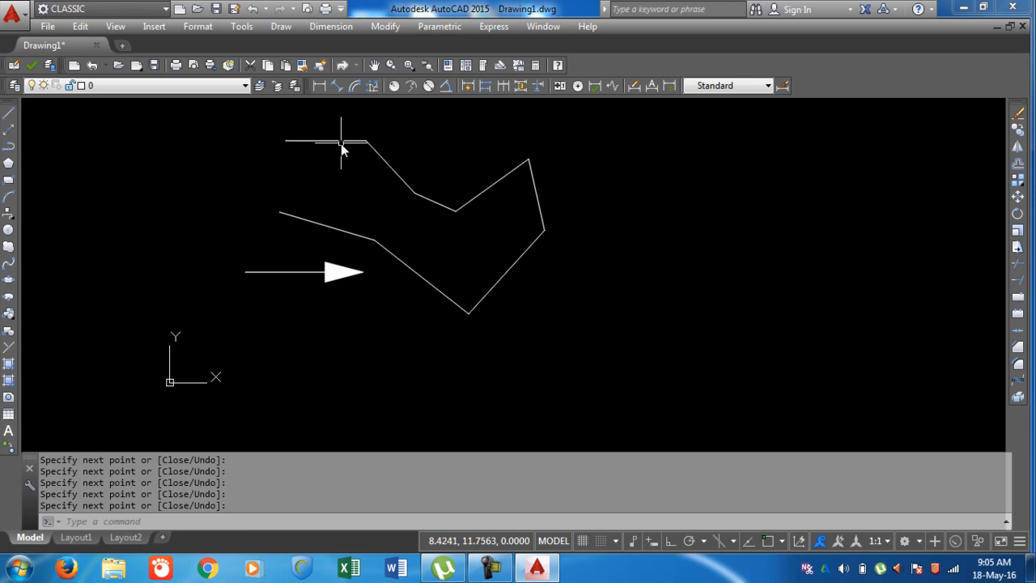
Step: Select the chain's upper horizontal line and the adjoining diagonal line one at a time to check whether each is a separate object
left_click(333, 142)
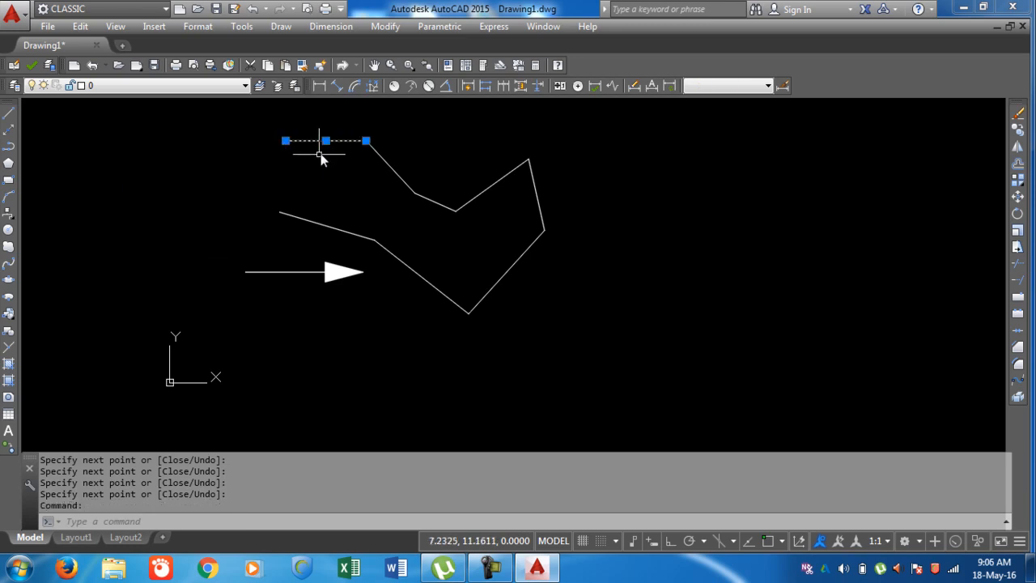
key("Escape")
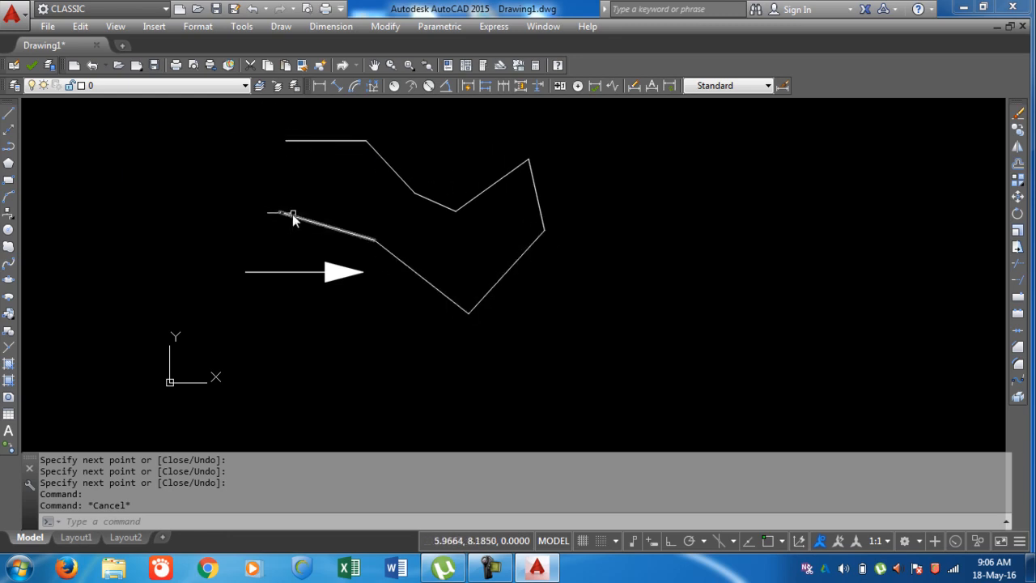
left_click(377, 156)
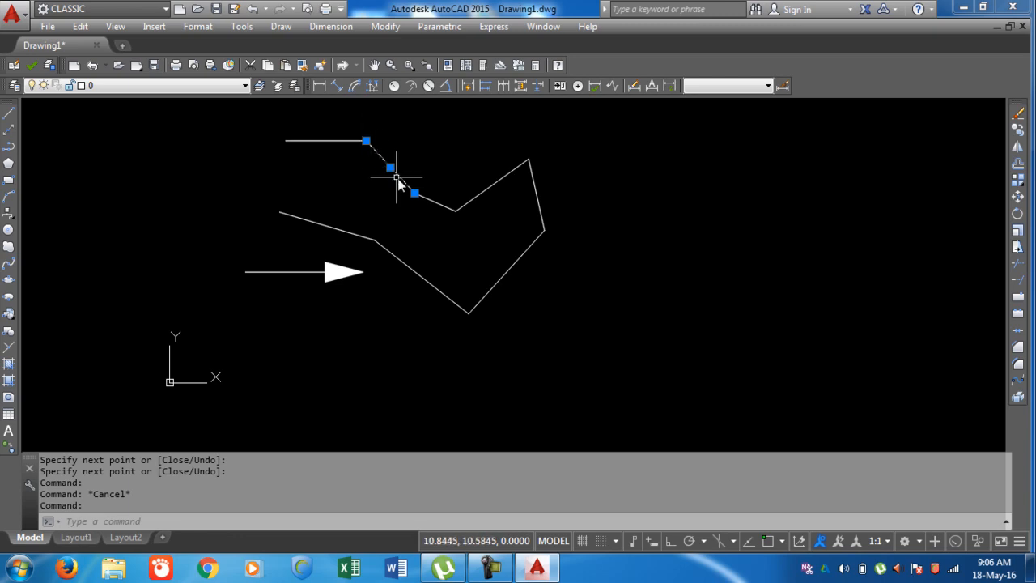
key("Escape")
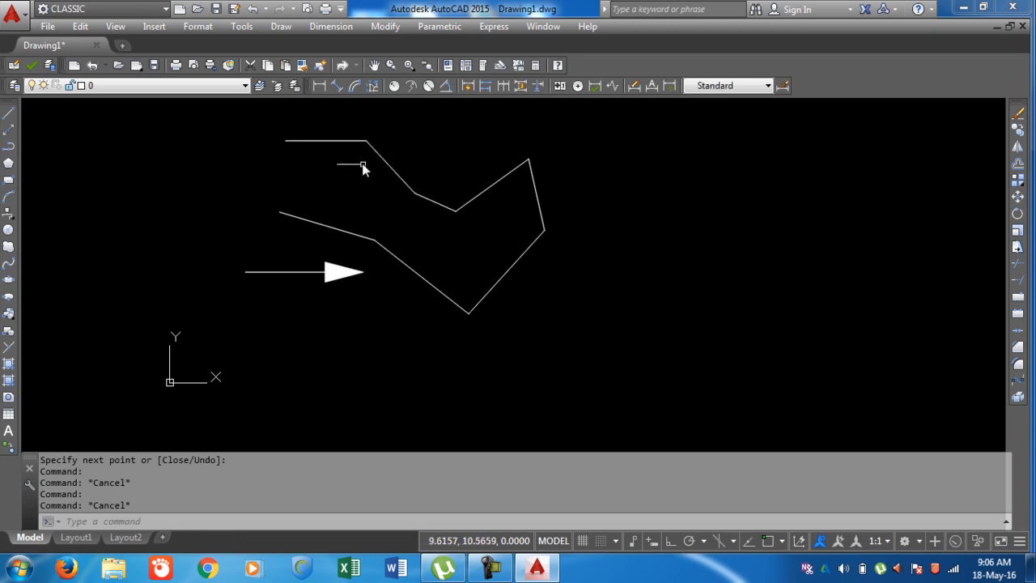
scroll(364, 141, "up", 8)
scroll(364, 142, "down", 5)
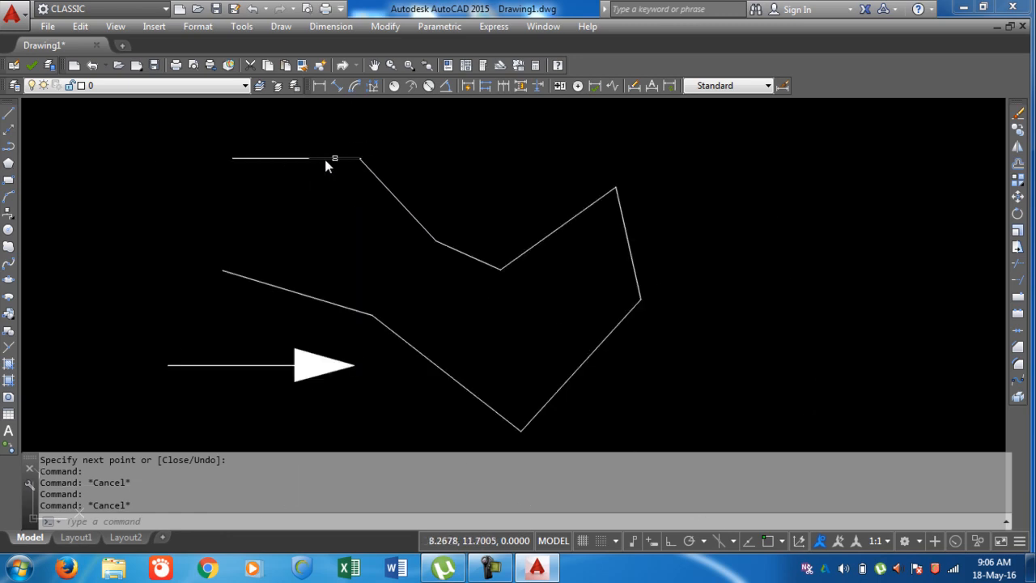
scroll(397, 185, "down", 5)
middle_click_drag(536, 307, 432, 257)
scroll(551, 255, "up", 4)
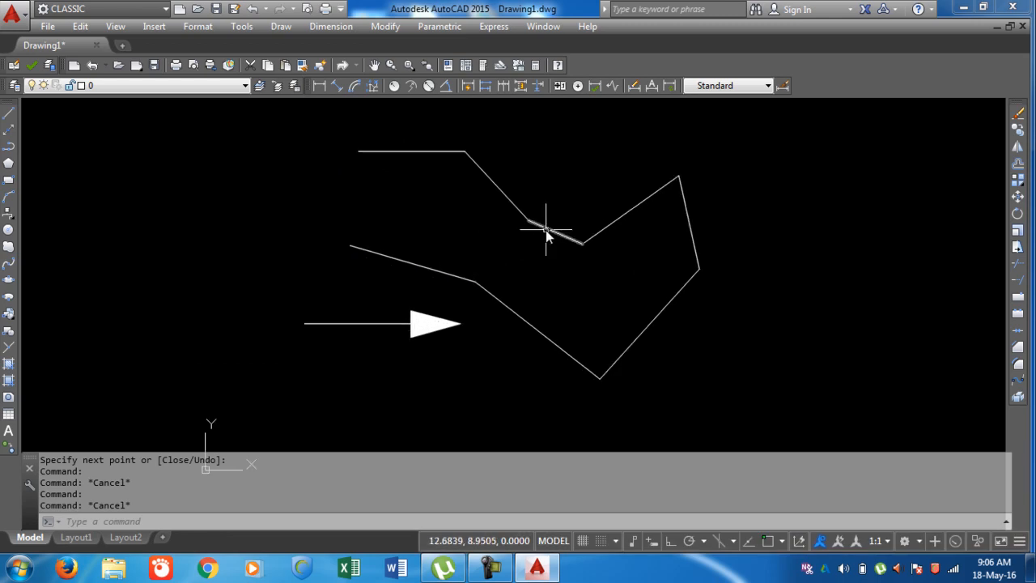
left_click(546, 231)
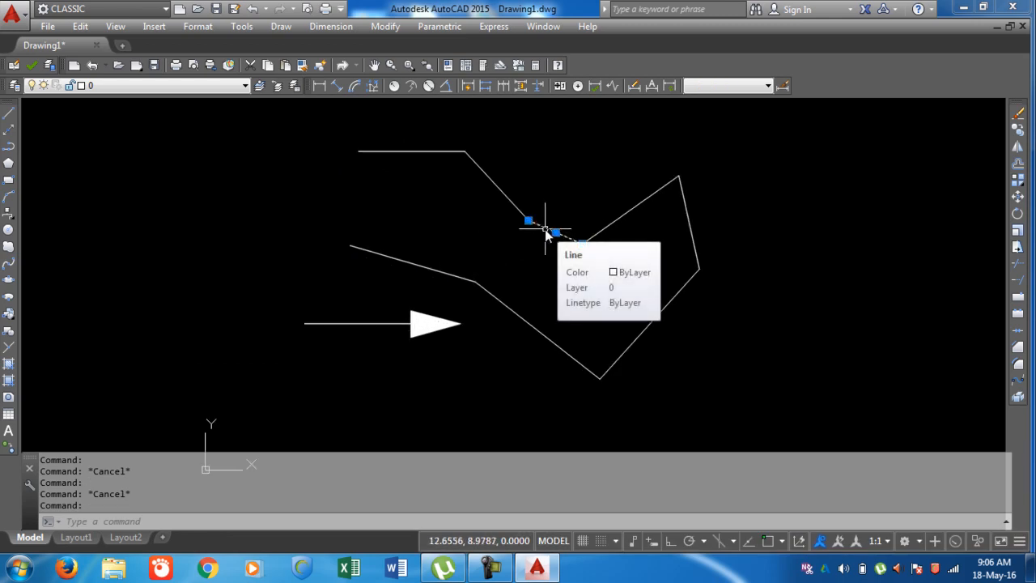
type("m")
key("Return")
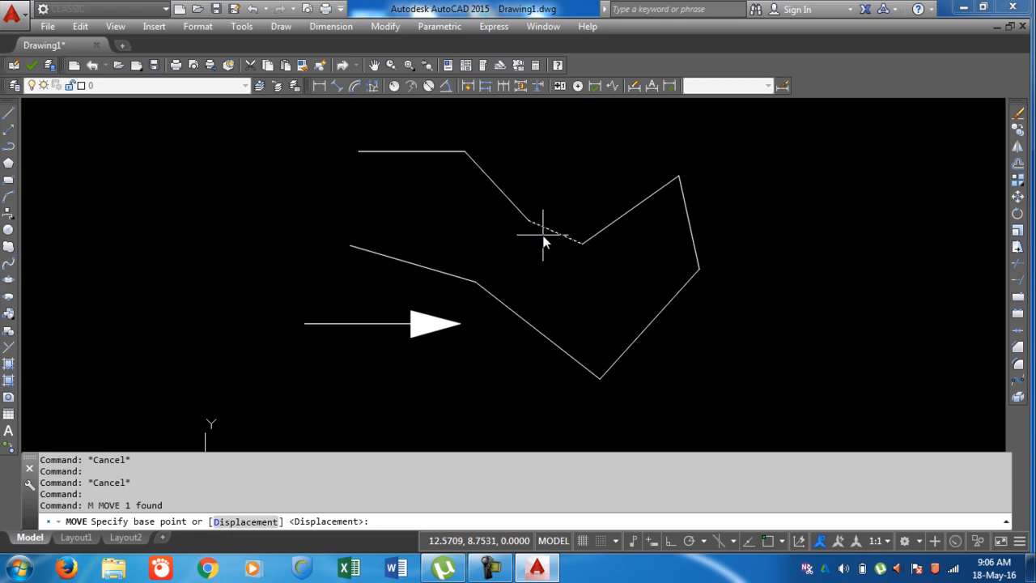
key("Escape")
Step: Relocate the short third line of the chain by its midpoint to the empty space above the gap
left_click(546, 231)
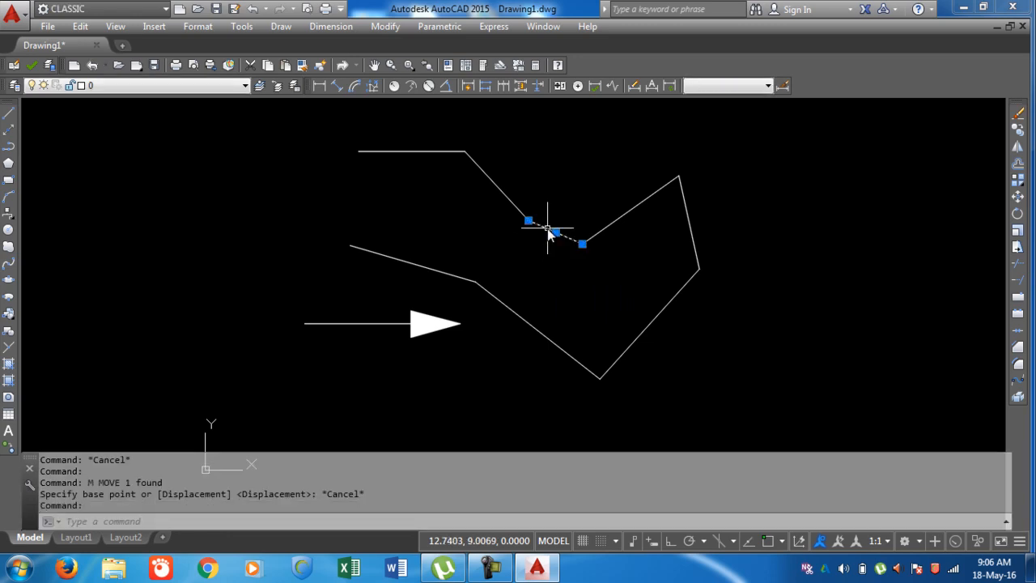
left_click(556, 233)
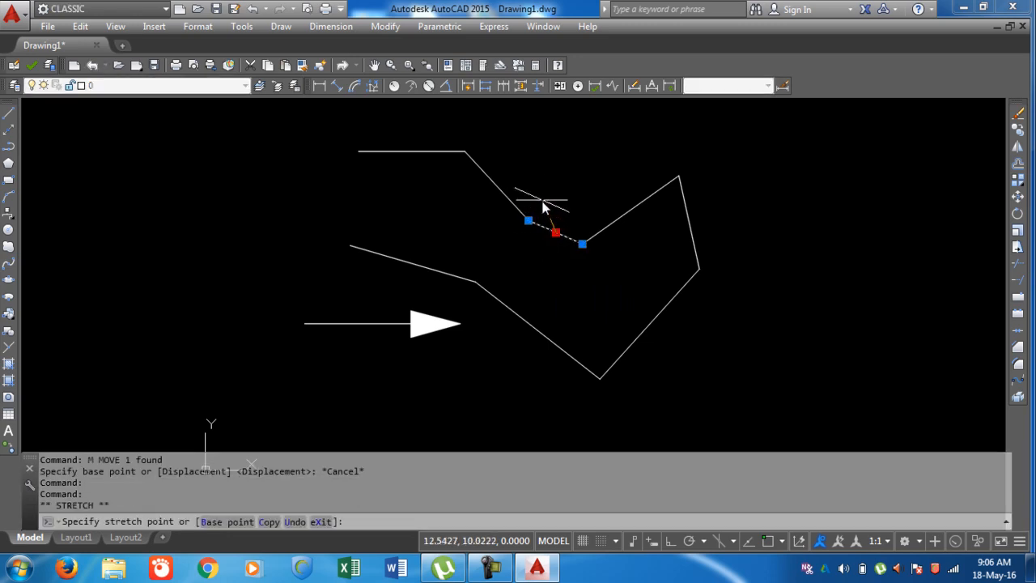
left_click(569, 157)
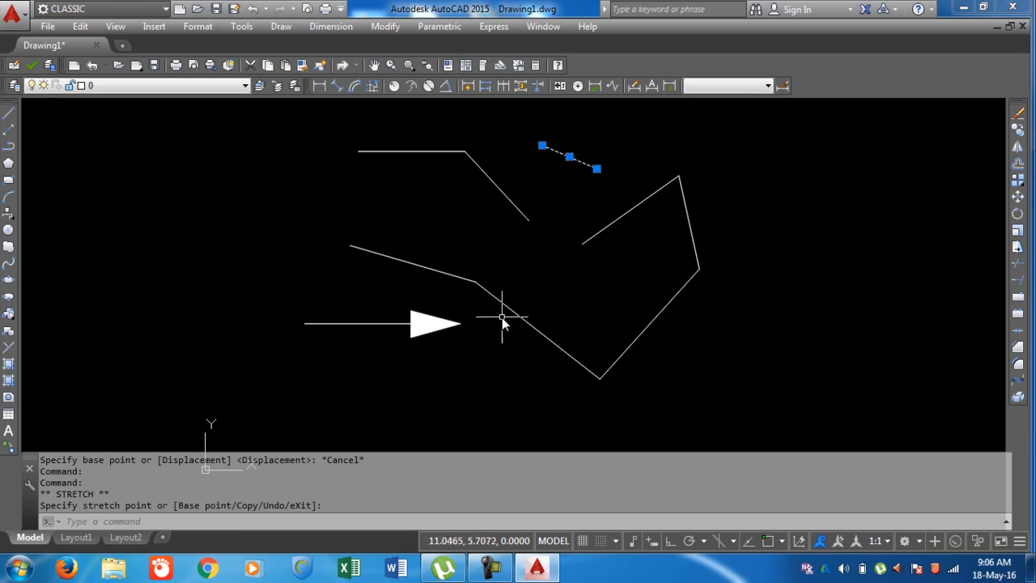
scroll(81, 215, "down", 2)
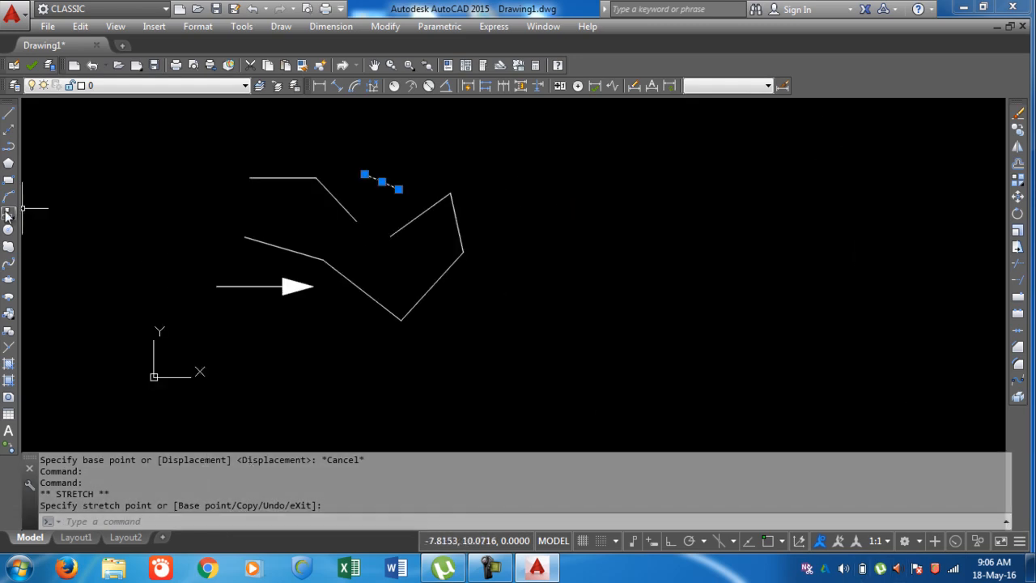
middle_click_drag(156, 308, 70, 220)
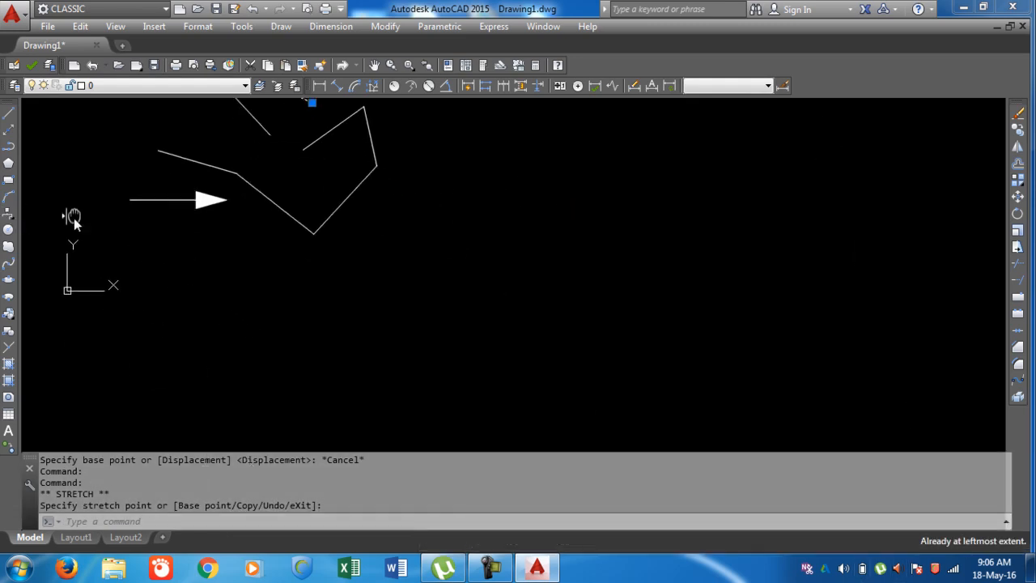
left_click(8, 130)
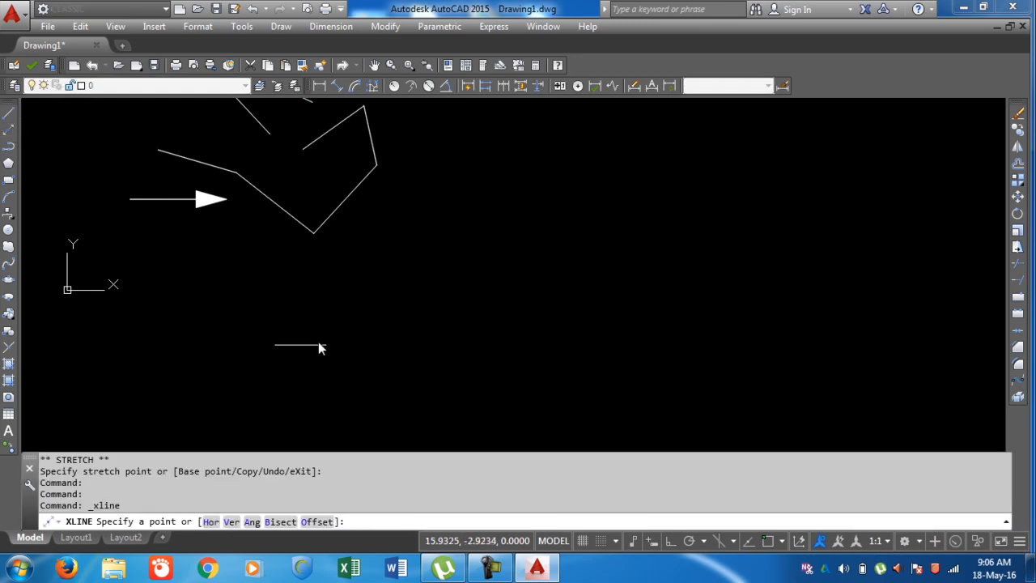
left_click(251, 340)
key("Escape")
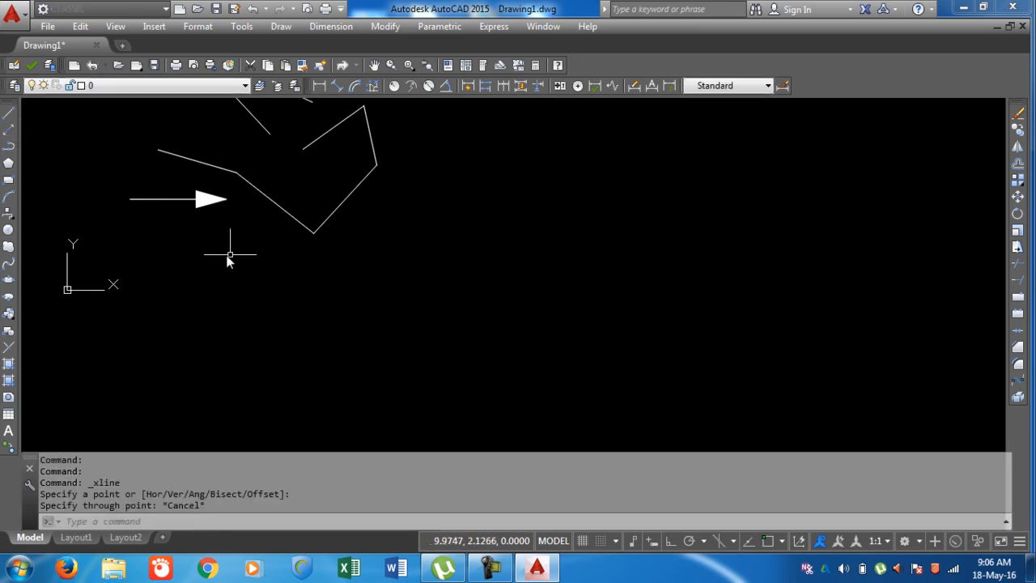
Step: Draw an open polyline of eight straight segments at free angles in the empty space below the arrow and connected lines
left_click(8, 146)
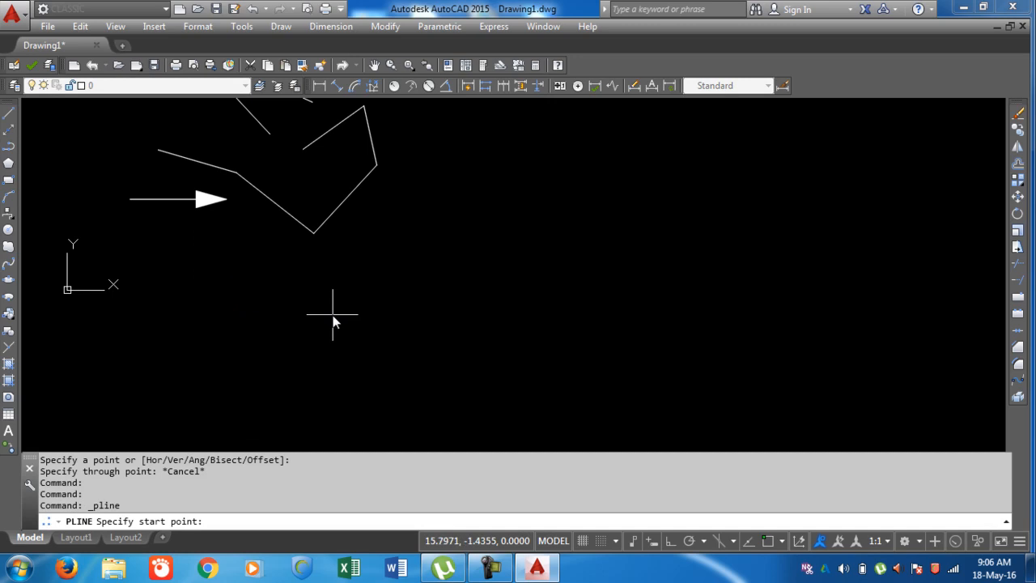
left_click(333, 314)
left_click(471, 209)
left_click(671, 277)
left_click(597, 342)
left_click(478, 324)
left_click(216, 372)
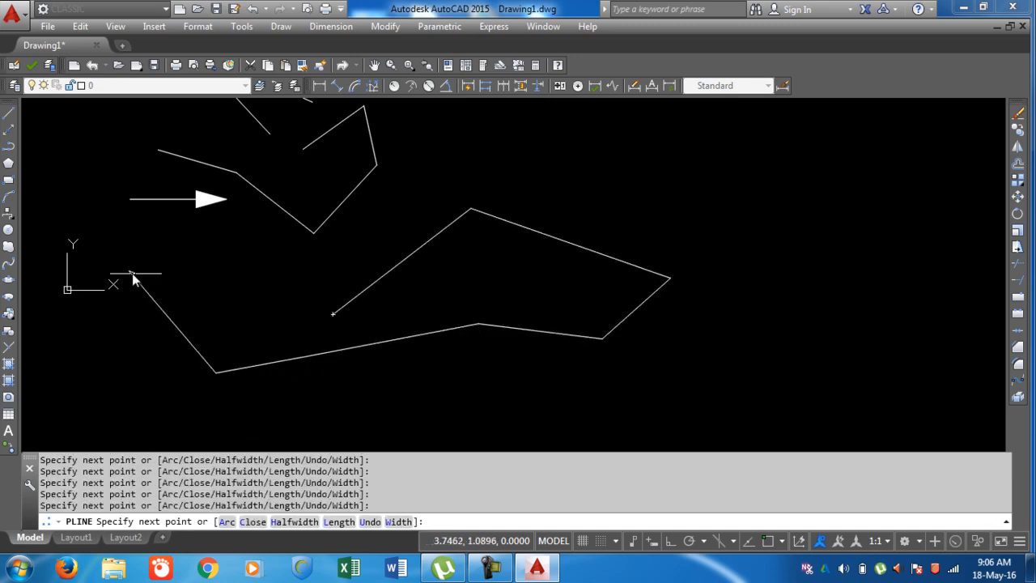
left_click(234, 298)
key("Return")
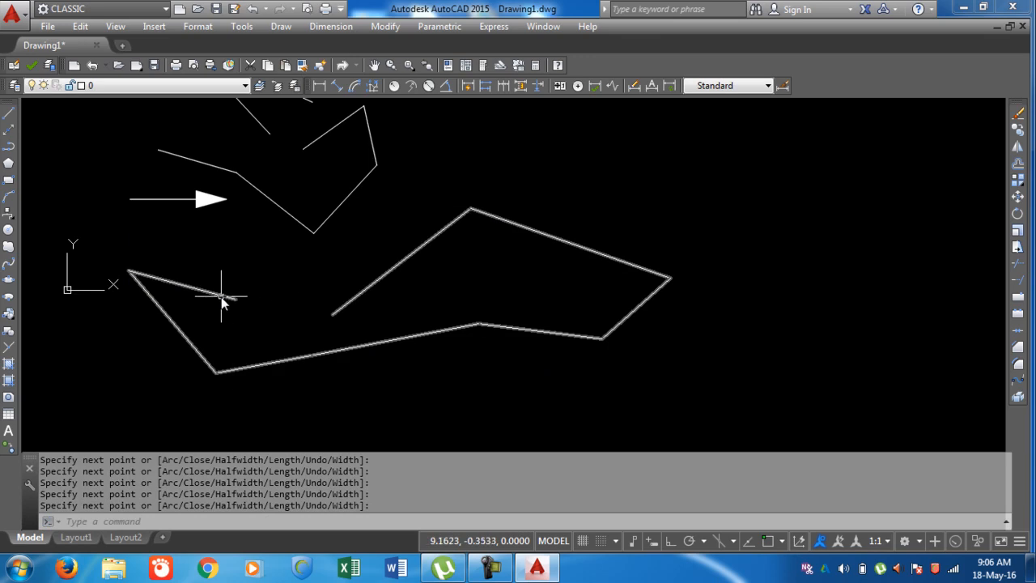
Step: Select the new polyline and stretch the two middle vertices of its lower side downward so that side bulges outward
left_click(222, 298)
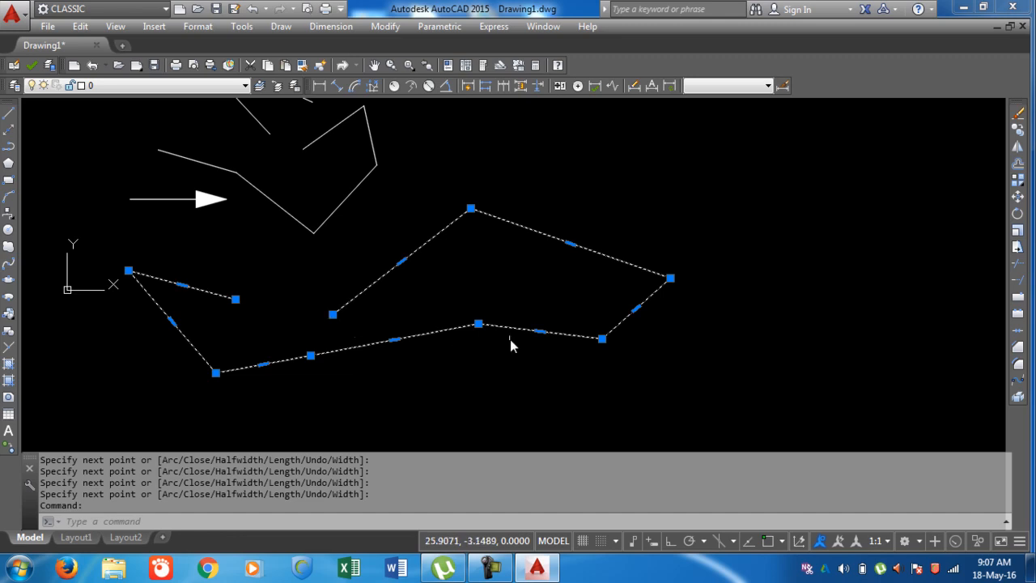
scroll(418, 259, "down", 2)
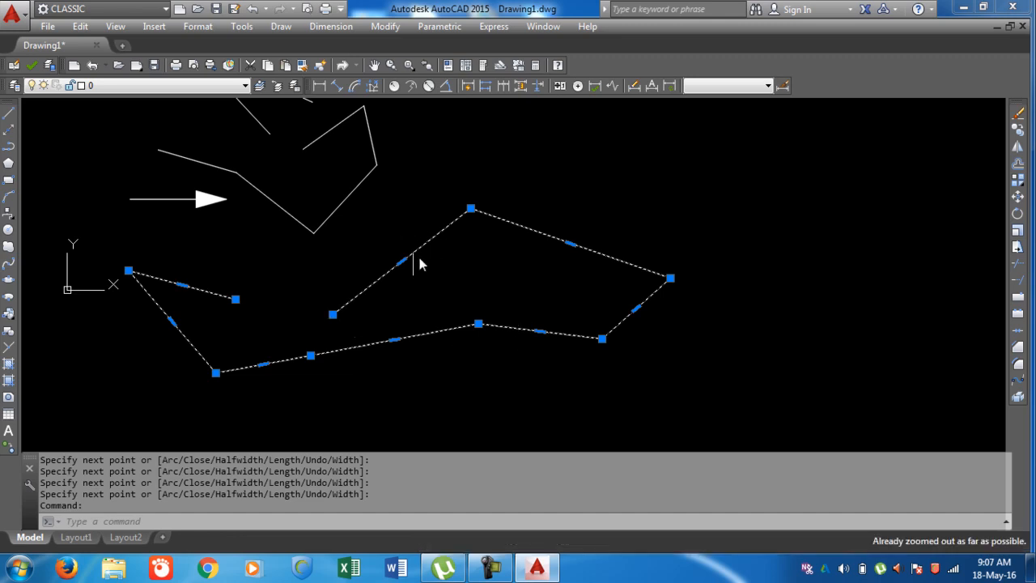
left_click(479, 325)
left_click(506, 389)
left_click(311, 355)
left_click(310, 380)
left_click(312, 387)
left_click(313, 394)
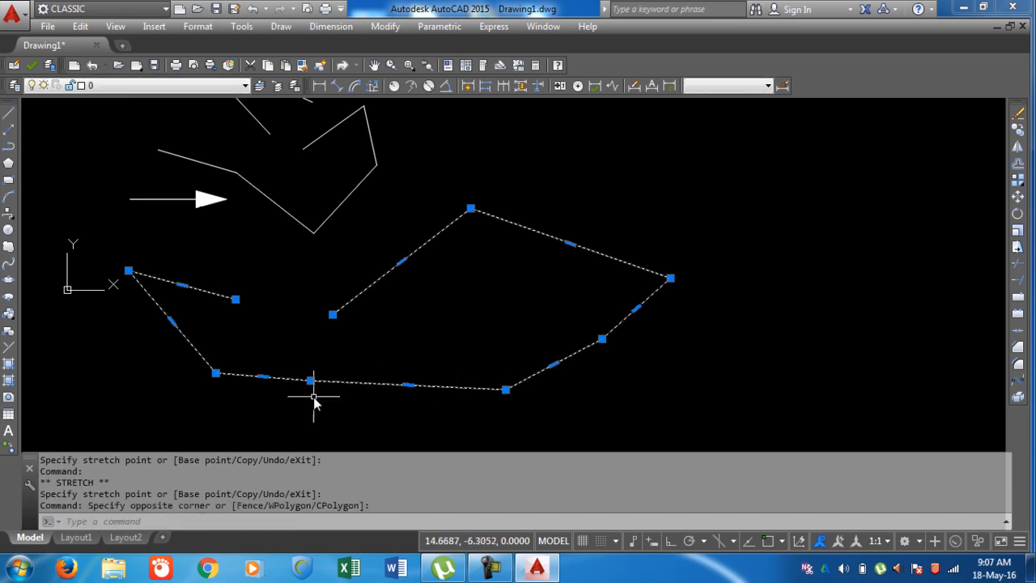
left_click(311, 380)
left_click(321, 422)
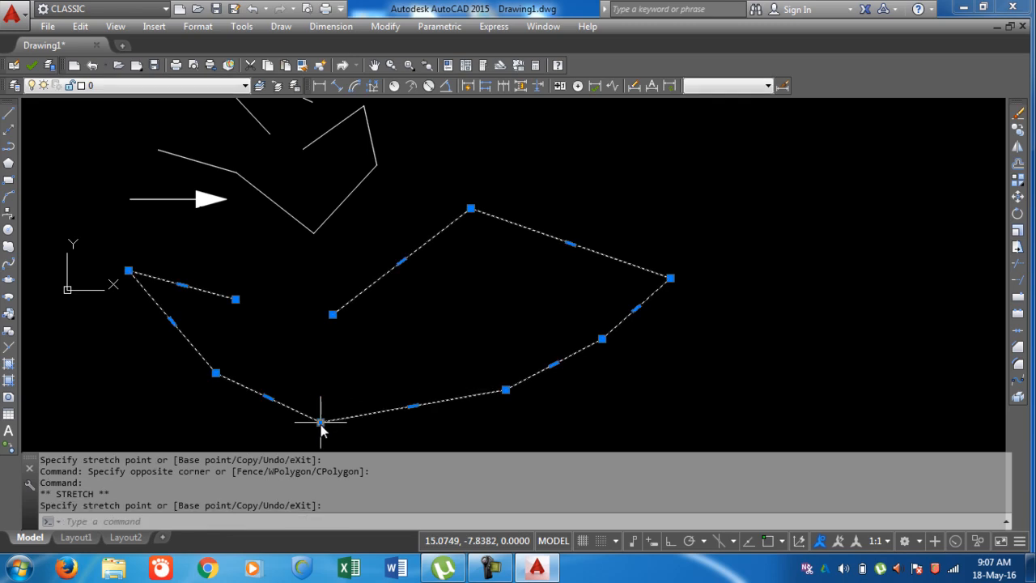
Step: Stretch the polyline's topmost vertex downward and its left open end upward to just below the arrowhead
left_click(472, 210)
left_click(483, 269)
mouse_move(481, 270)
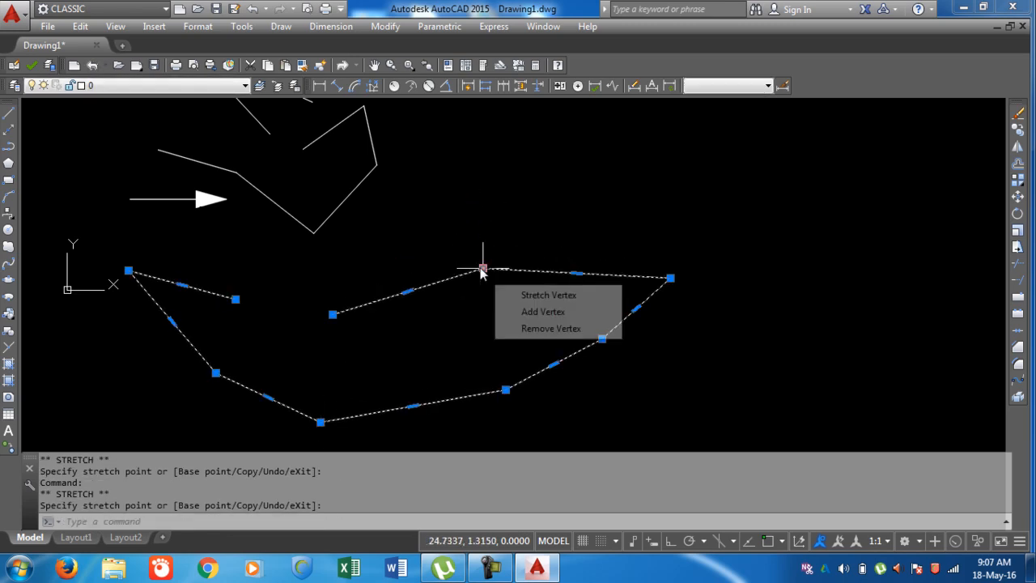
left_click(235, 299)
left_click(241, 212)
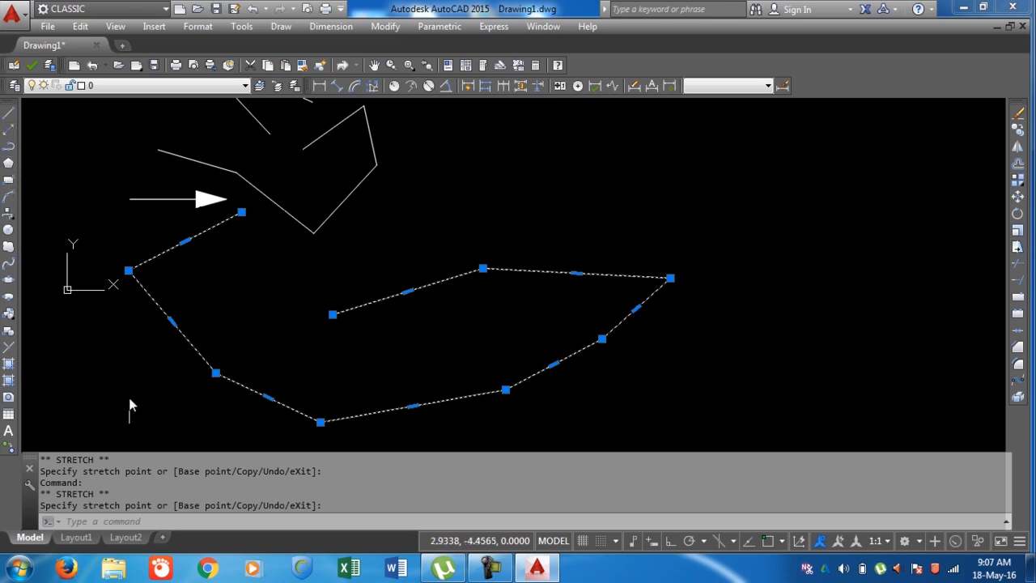
Step: Draw two construction lines crossing at a point just above the polyline's upper vertex, one rising and one falling to the right
left_click(94, 523)
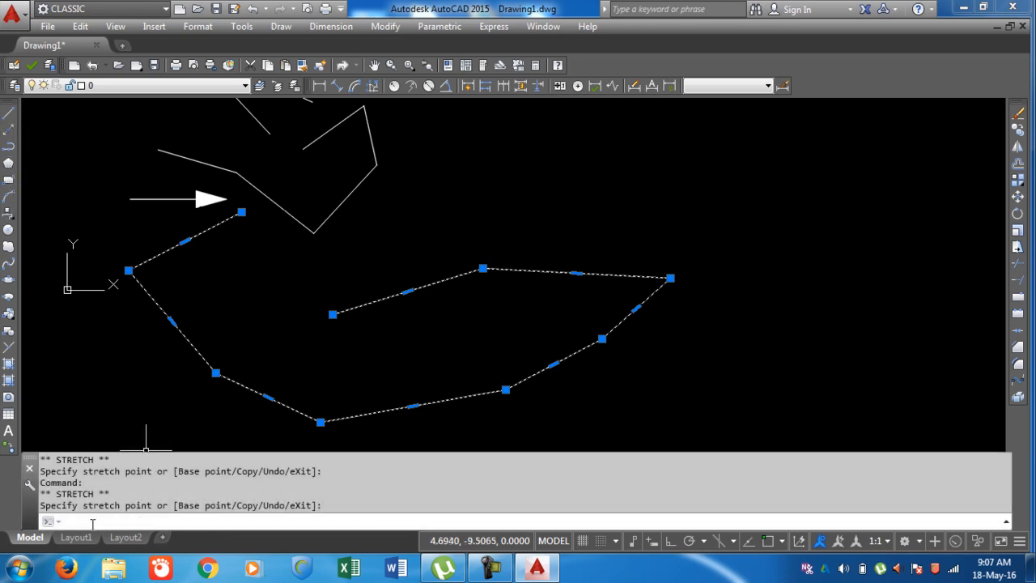
type("xl")
key("Return")
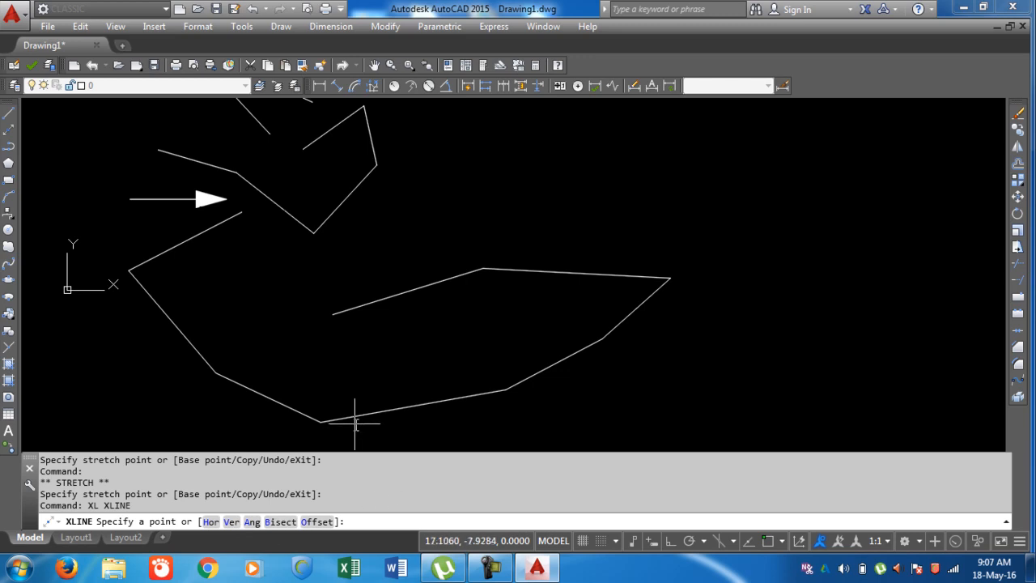
left_click(463, 230)
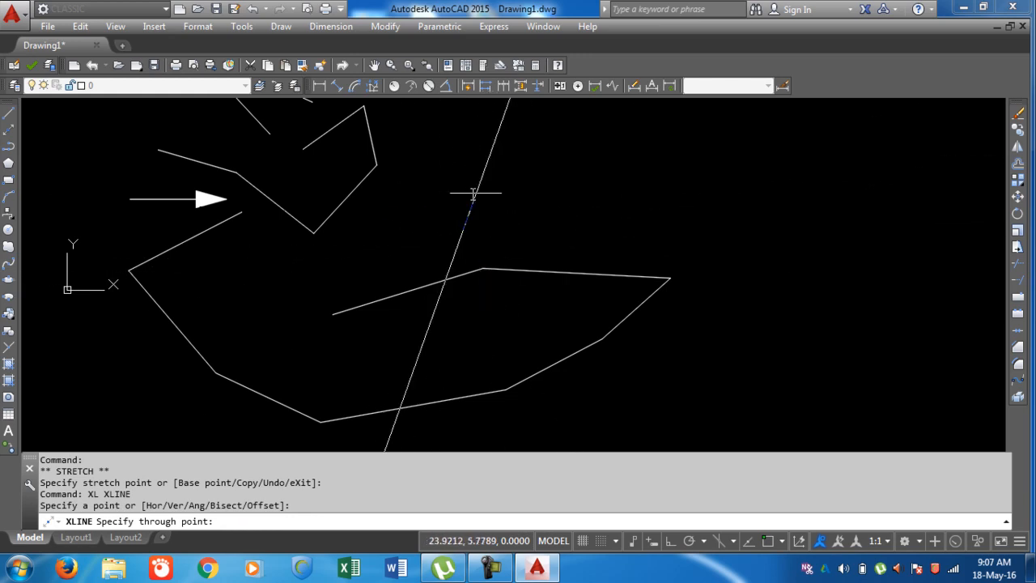
left_click(516, 197)
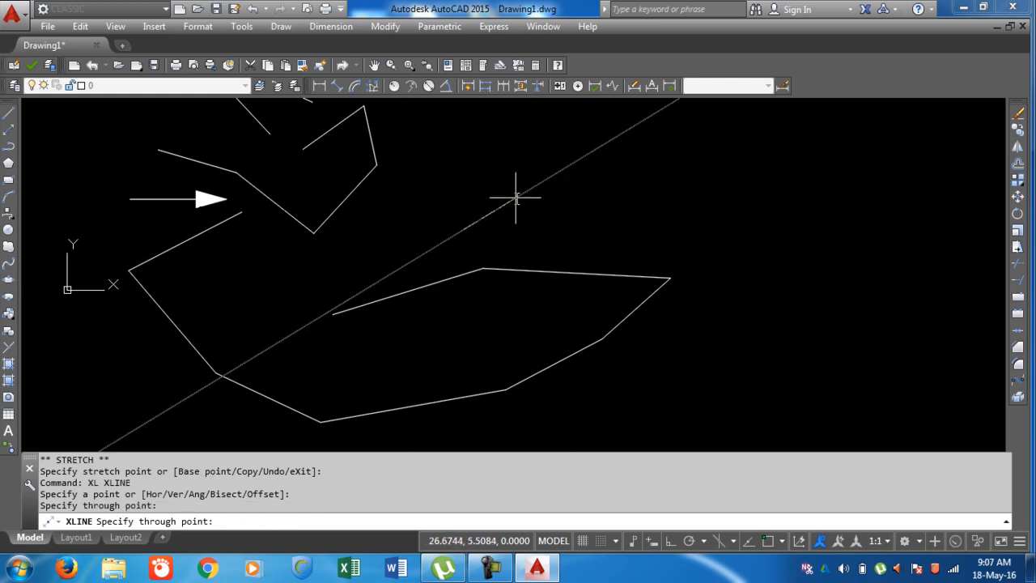
left_click(435, 199)
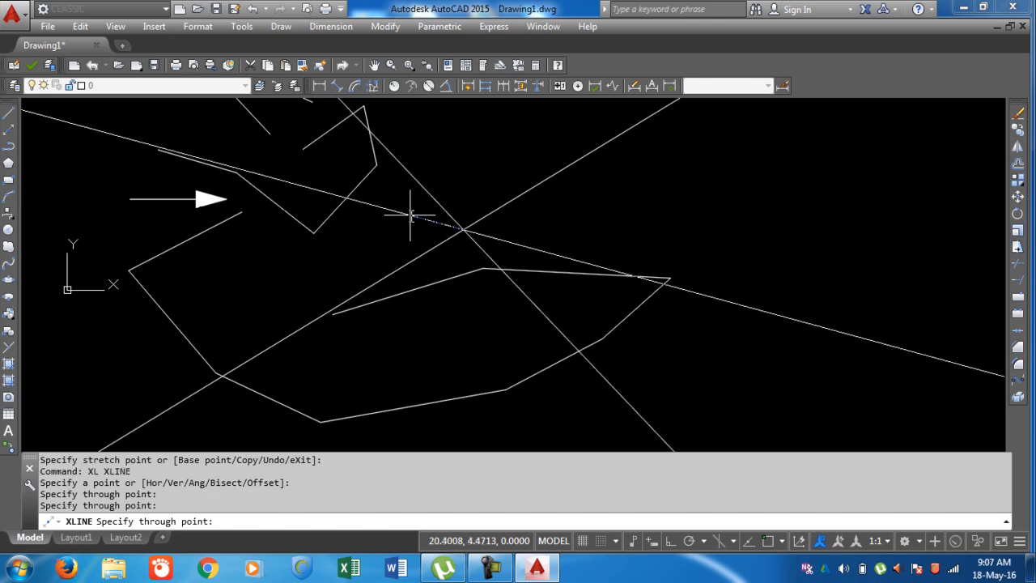
key("Escape")
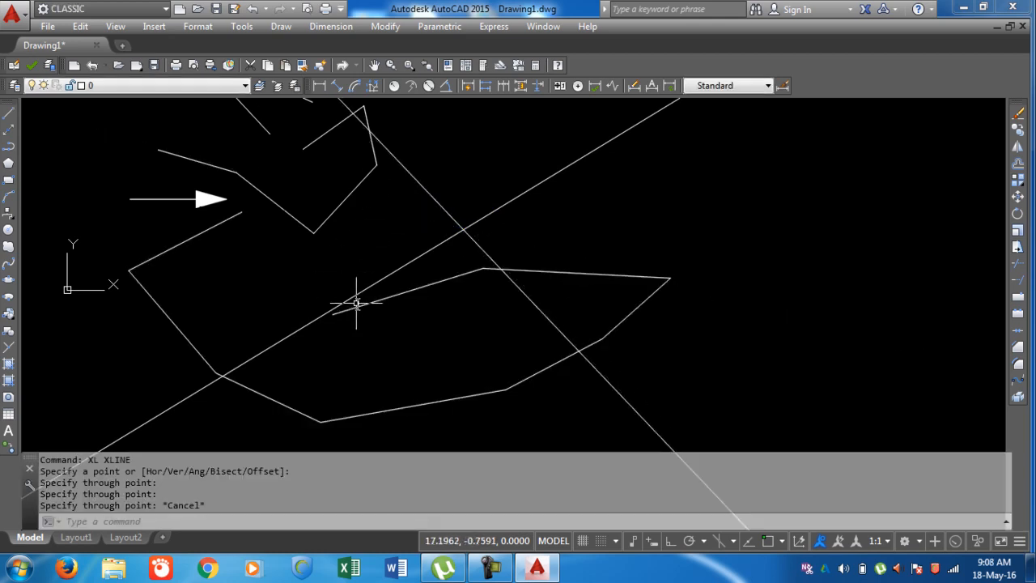
Step: Erase the arrow, the connected lines, the polyline and the construction lines with one crossing selection
scroll(243, 348, "down", 2)
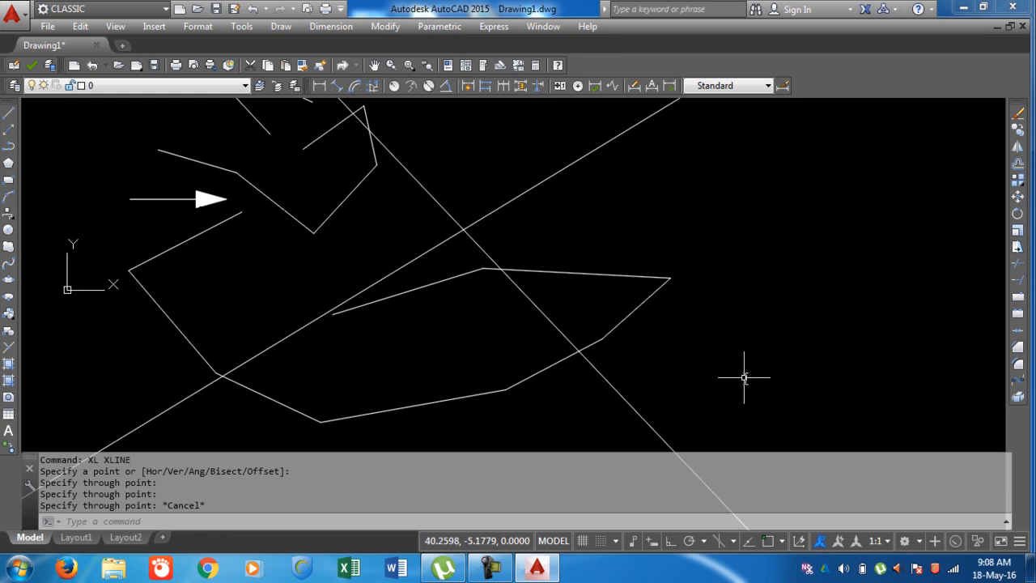
left_click_drag(753, 385, 705, 365)
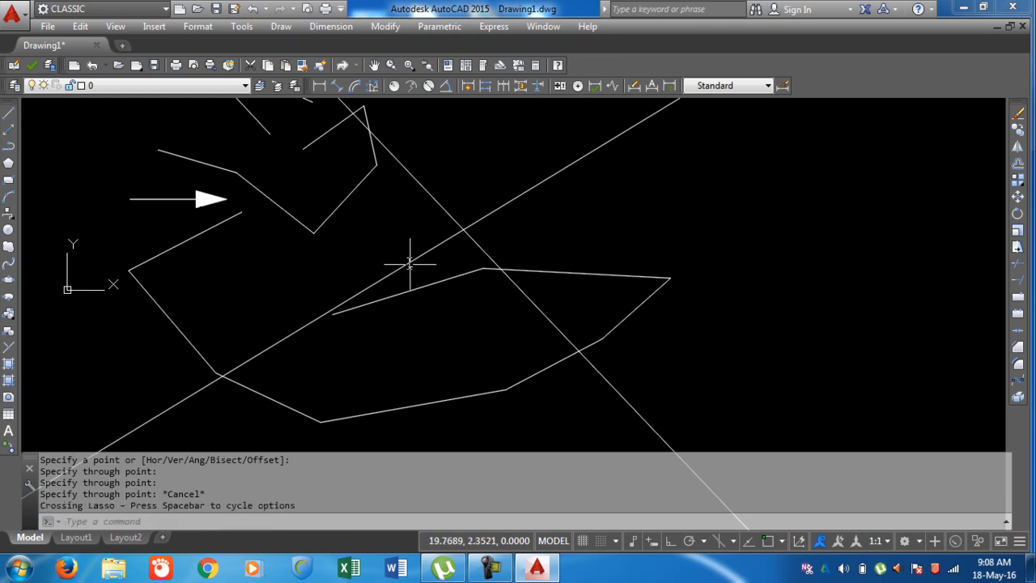
key("Escape")
left_click(666, 386)
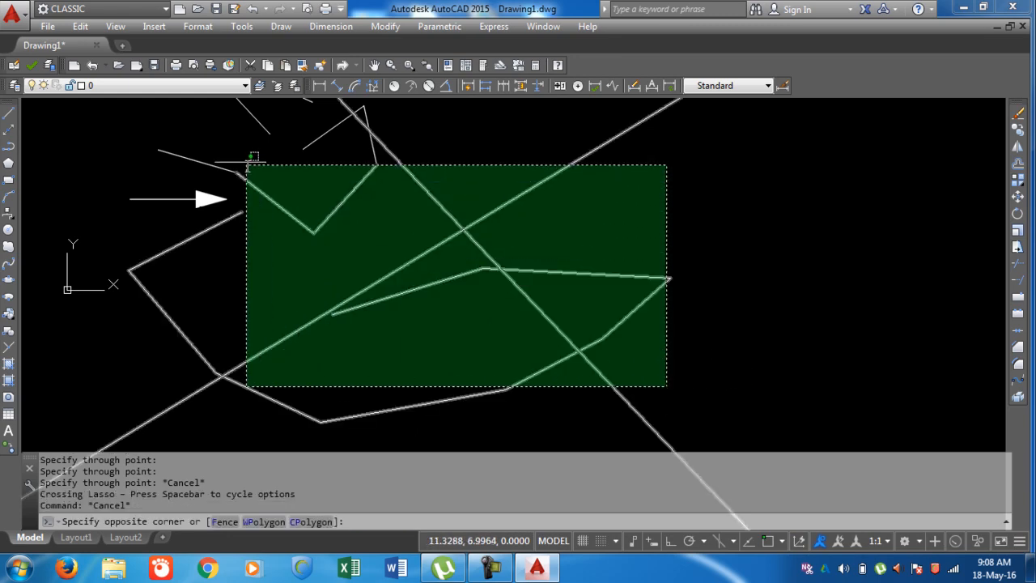
left_click(152, 121)
scroll(317, 284, "down", 1)
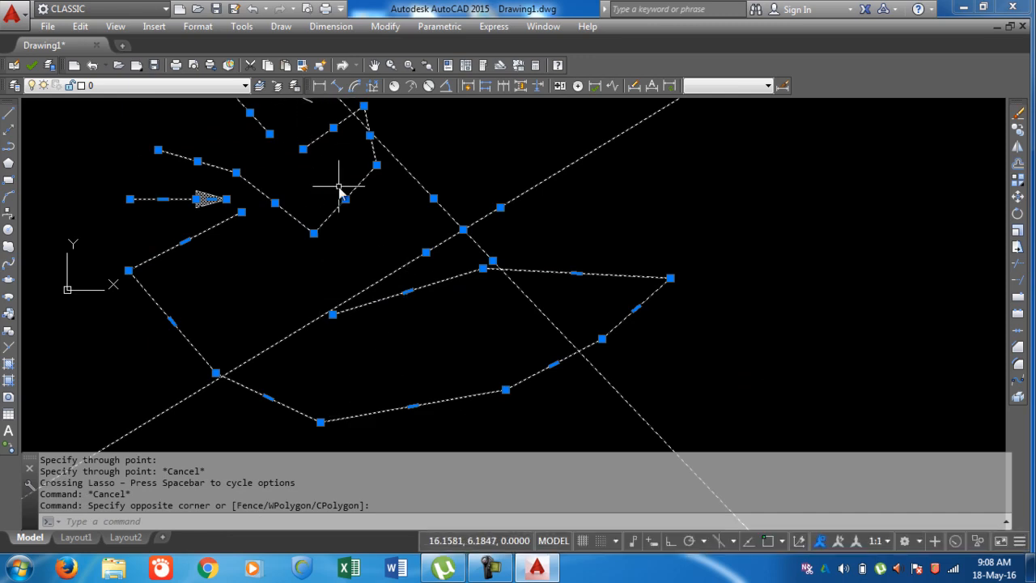
key("Delete")
Step: Erase the two leftover lines outside the current view to clear the drawing
type("z")
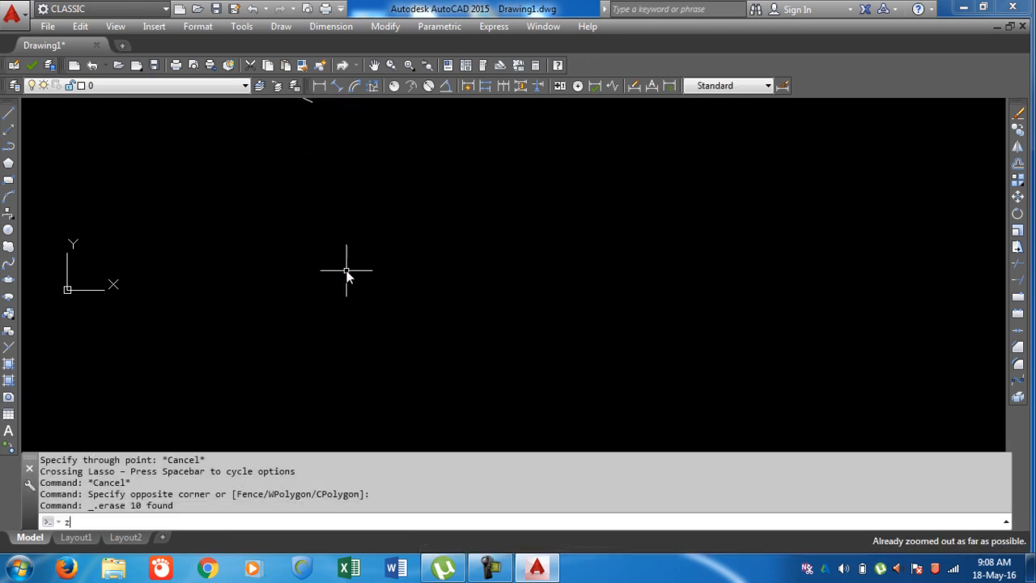
key("Return")
type("e")
key("Return")
left_click(716, 415)
left_click(188, 267)
key("Delete")
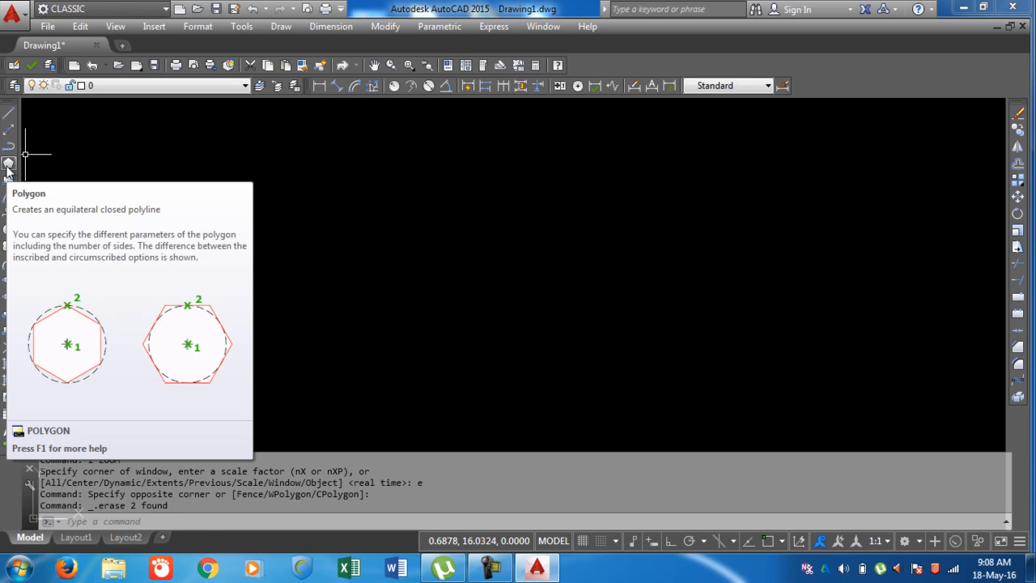
Step: Draw a 4-sided polygon centred at 0,0 and inscribed in a circle of radius 2
left_click(8, 164)
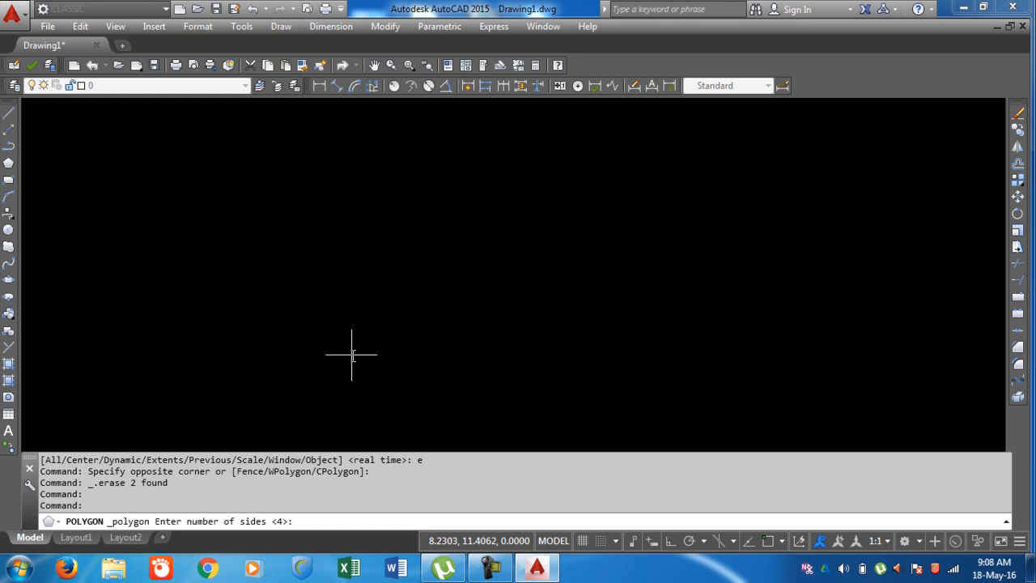
key("Return")
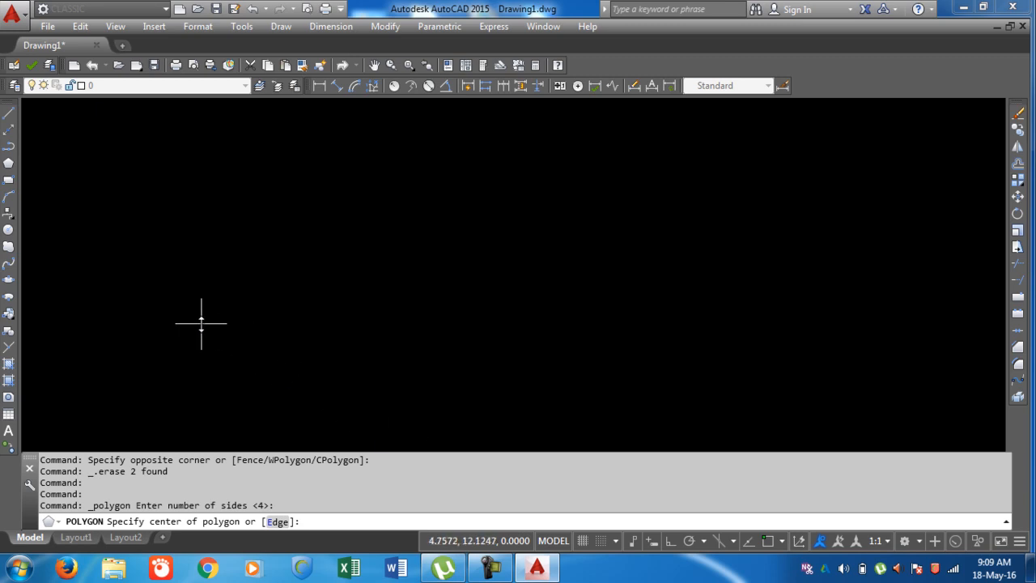
key("Return")
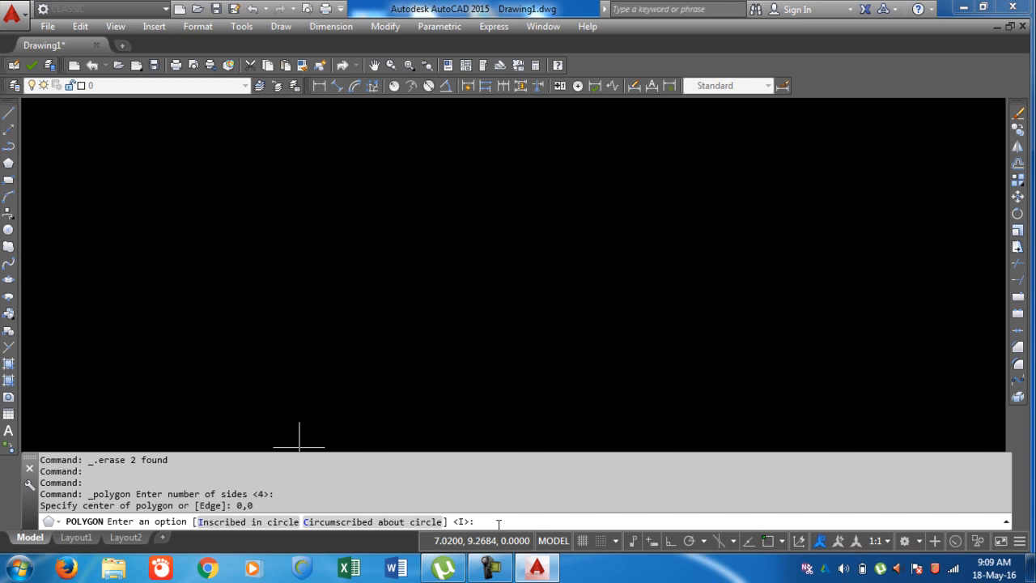
key("Return")
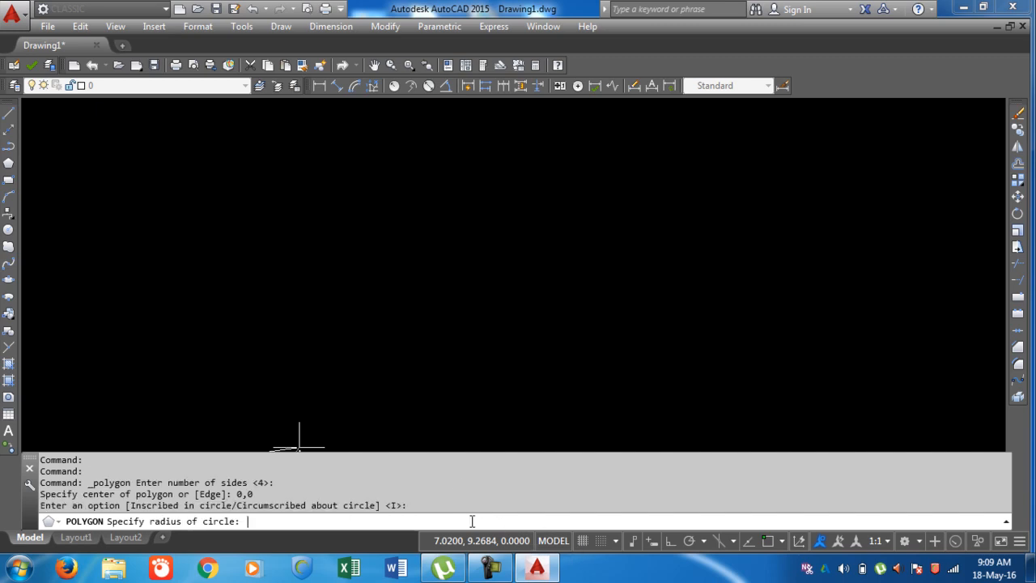
scroll(374, 191, "down", 5)
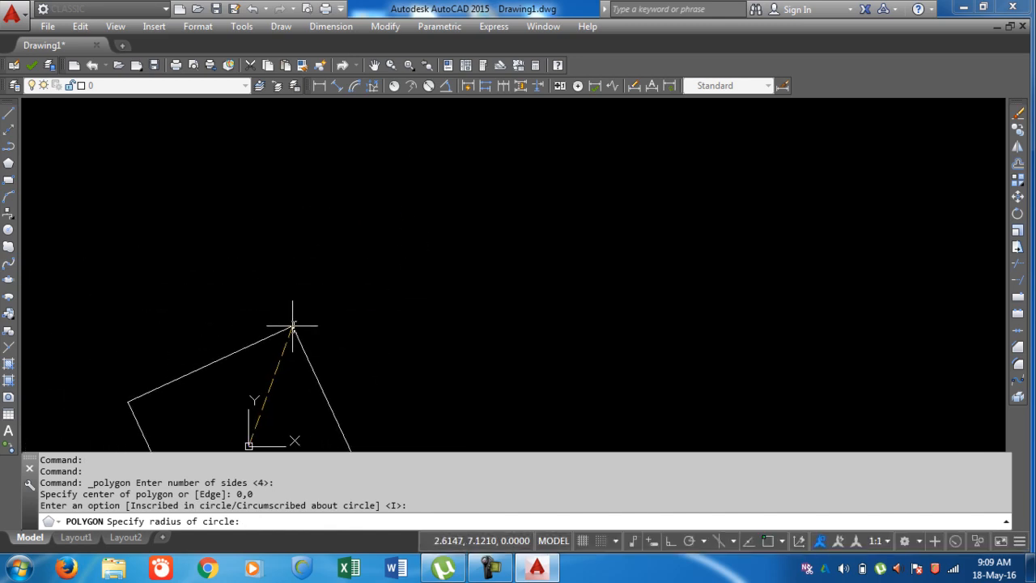
key("Return")
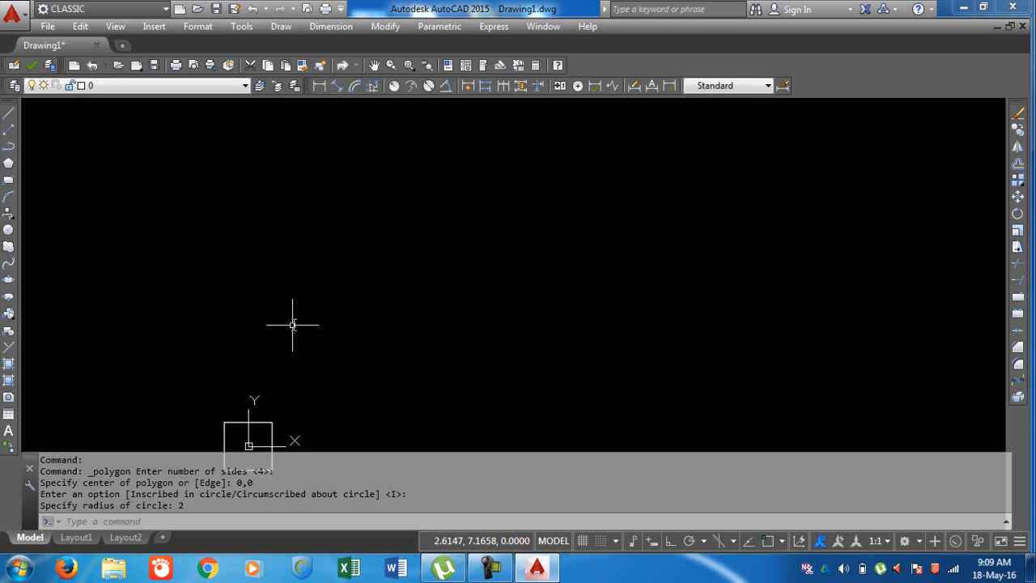
scroll(276, 428, "down", 2)
middle_click_drag(276, 428, 271, 304)
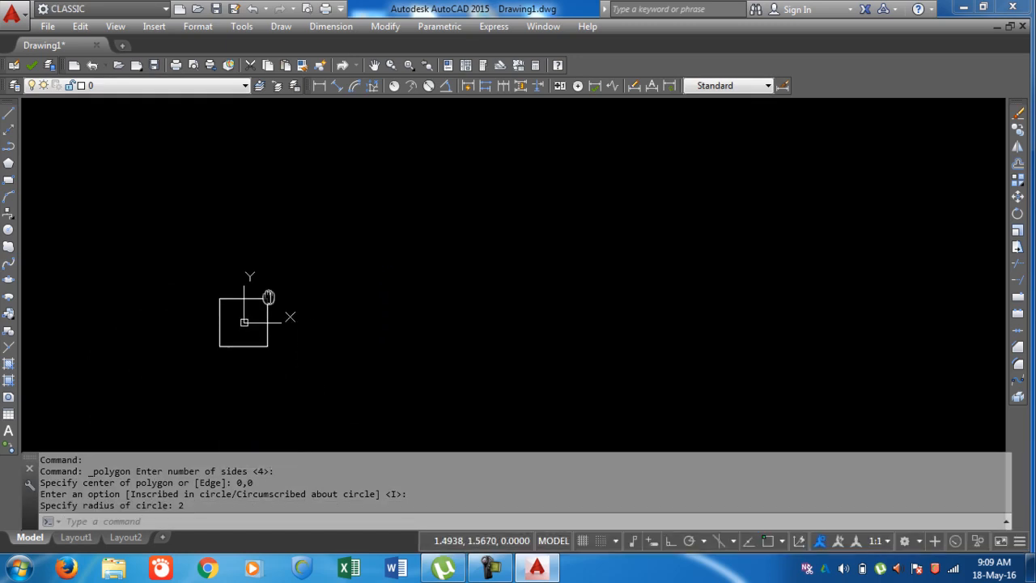
scroll(272, 350, "up", 1)
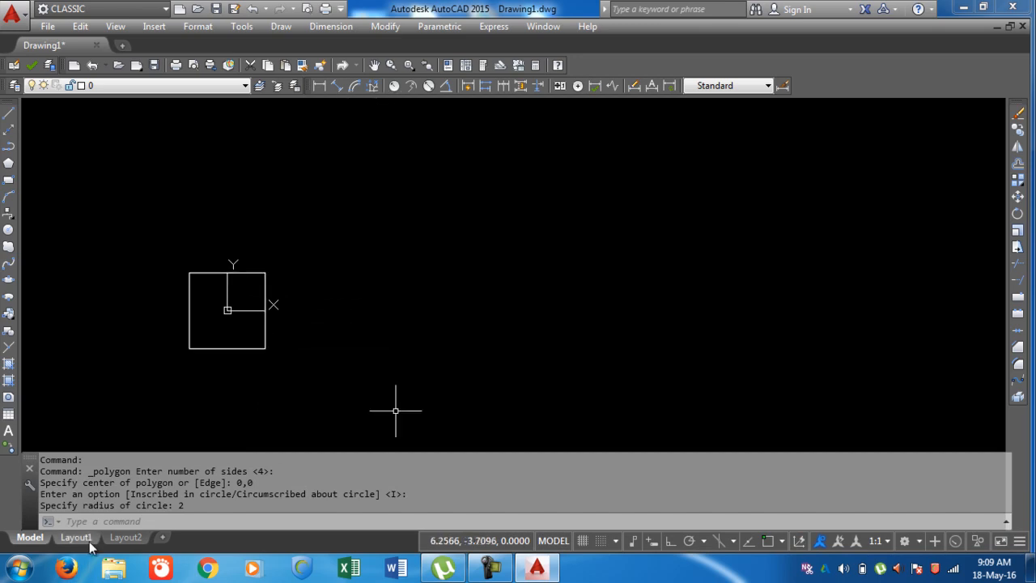
Step: Draw a 5-sided polygon to the right of the square, centred at about 8.42,0.56 and inscribed in a circle of radius 2
left_click(231, 523)
type("pol")
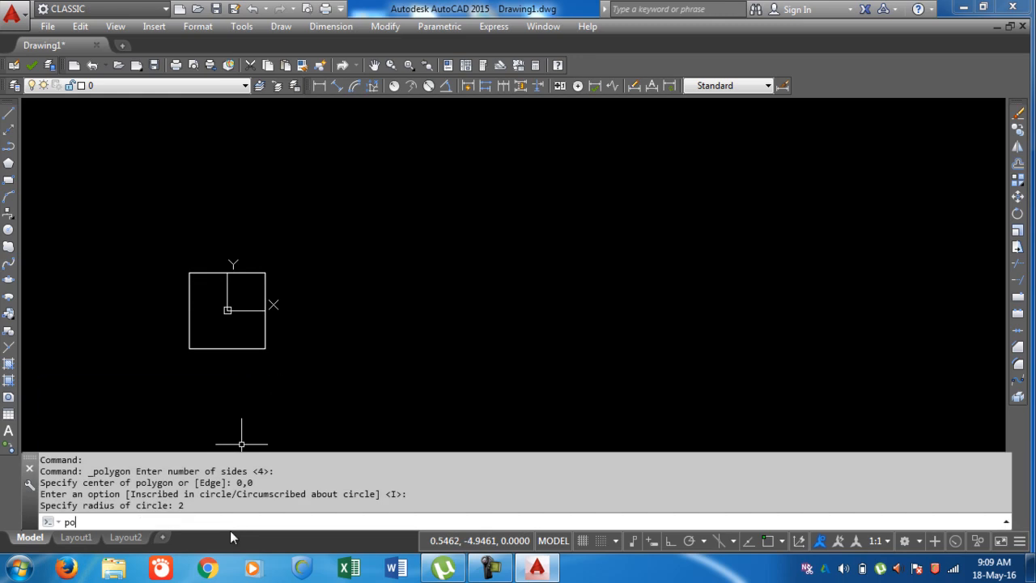
key("Return")
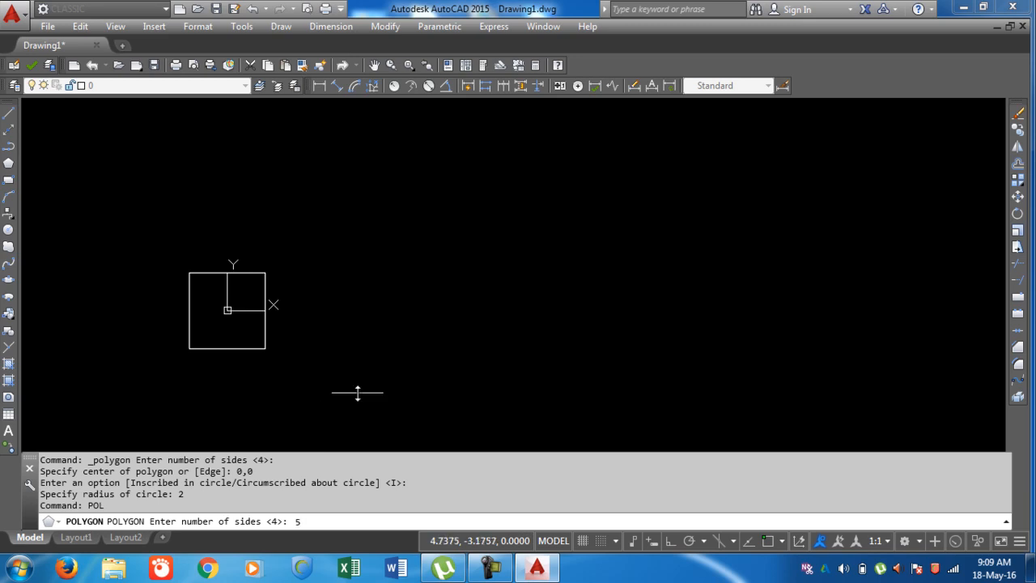
key("Return")
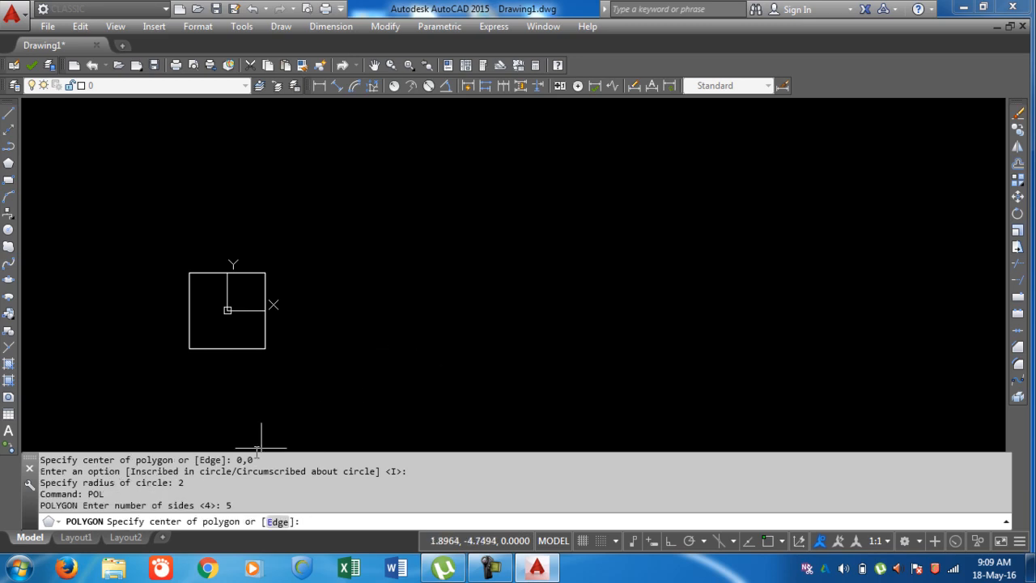
left_click(454, 295)
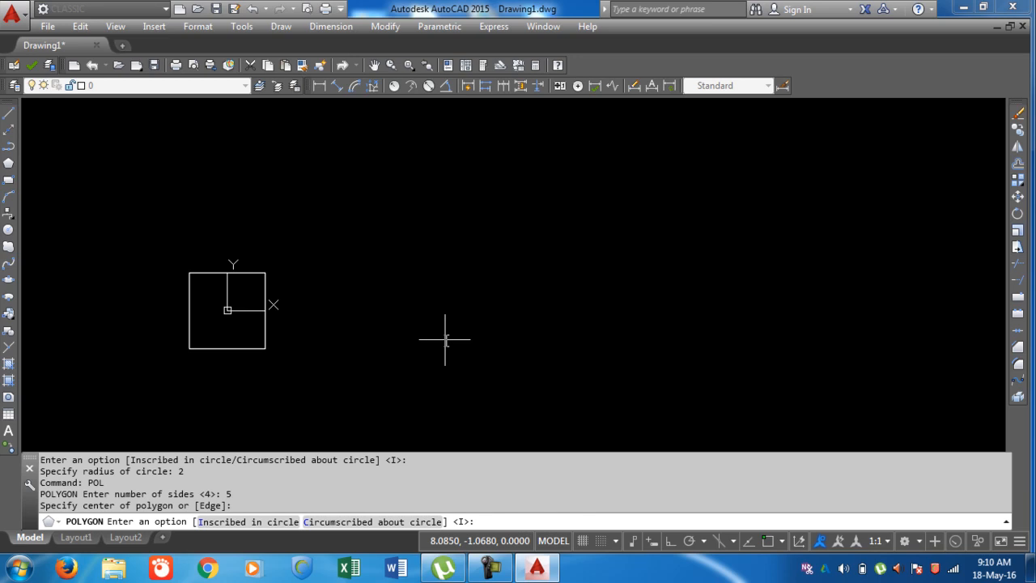
key("Return")
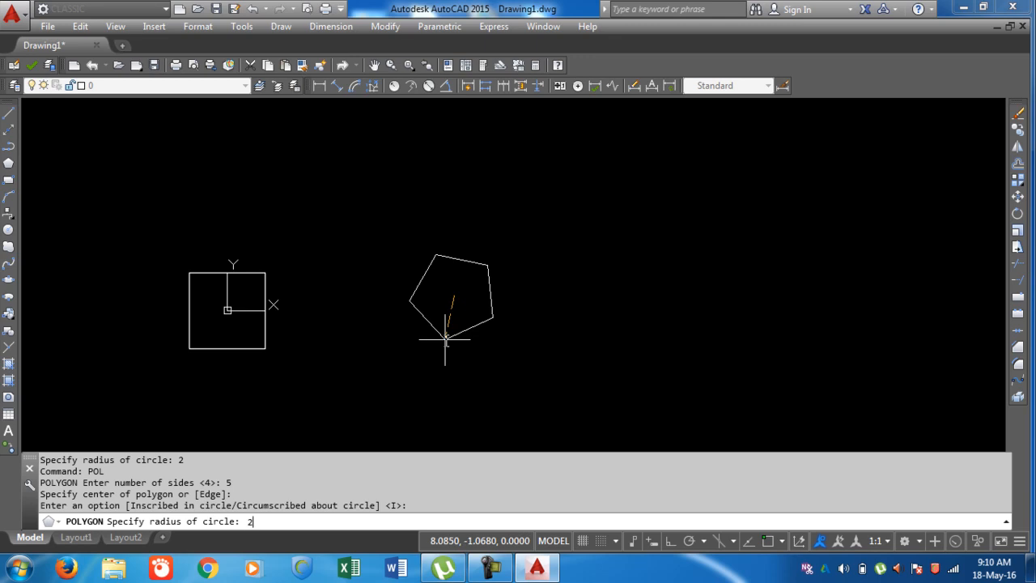
key("Return")
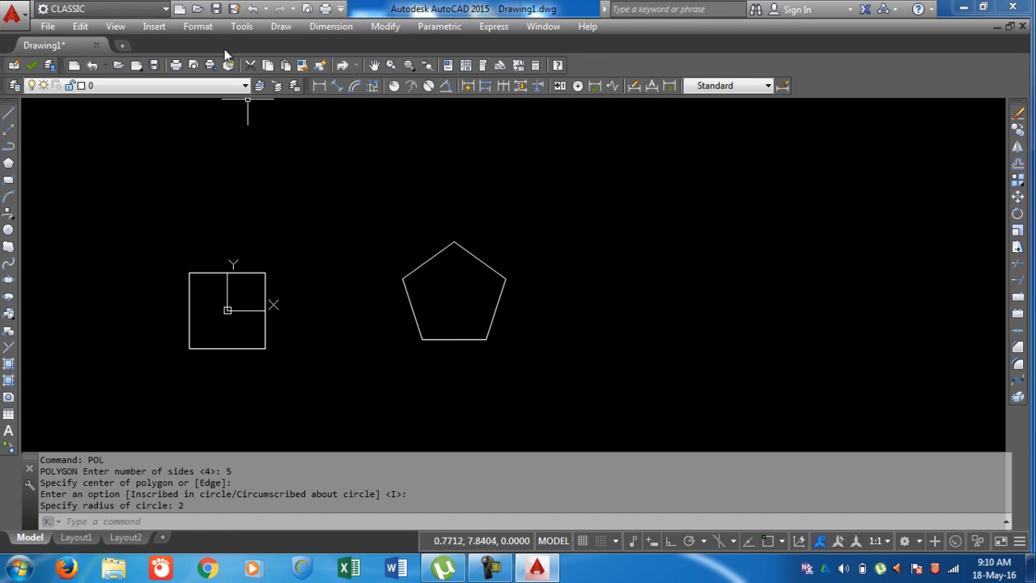
Step: Draw another 5-sided polygon to the right of the first pentagon, circumscribed about a circle of radius 2
left_click(281, 26)
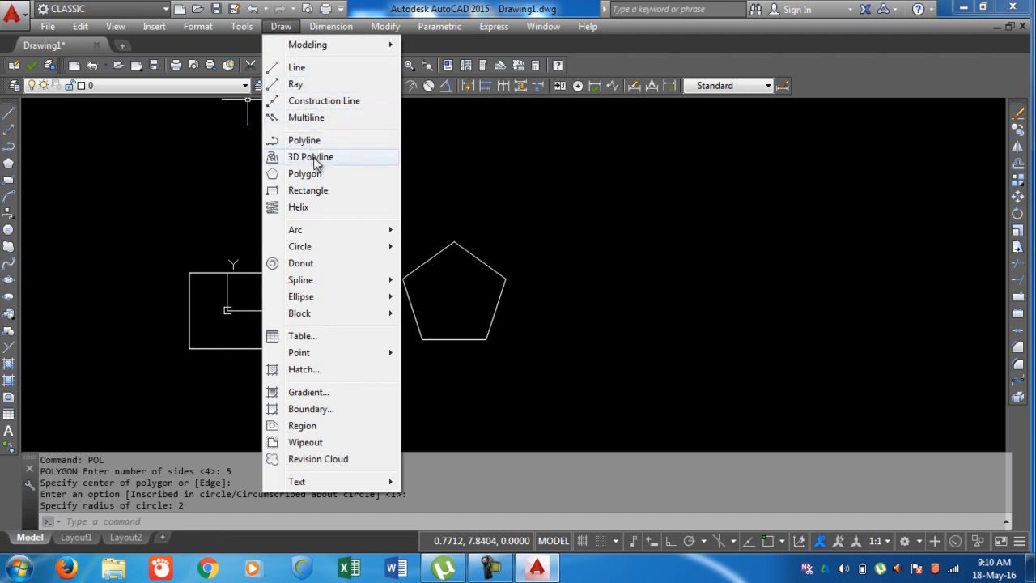
left_click(308, 174)
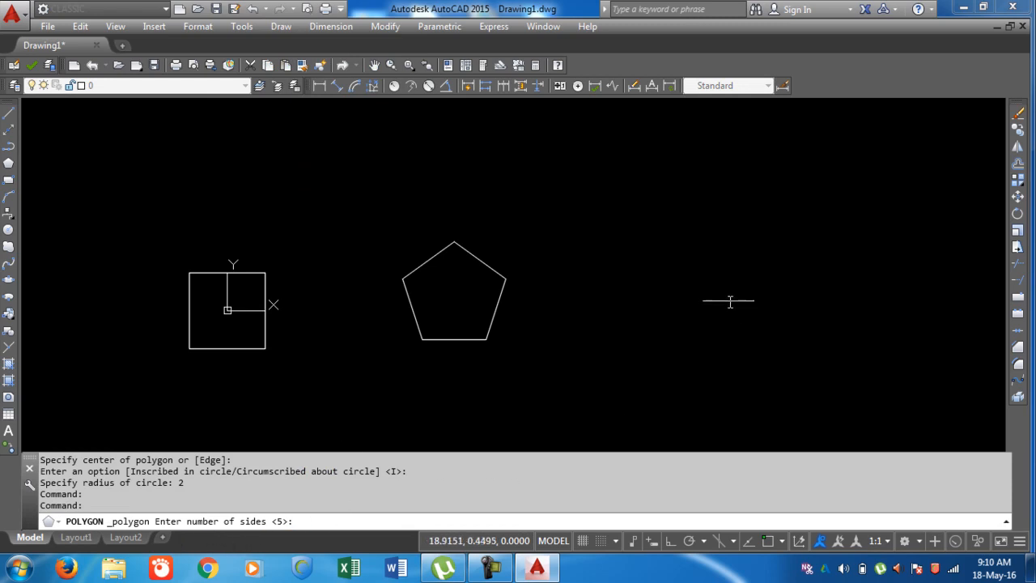
key("Return")
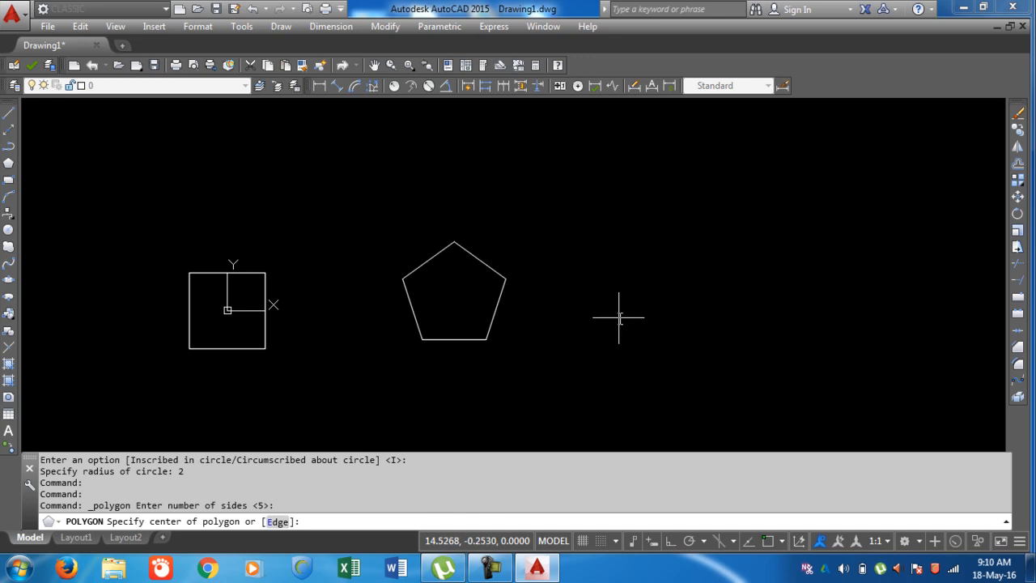
left_click(658, 309)
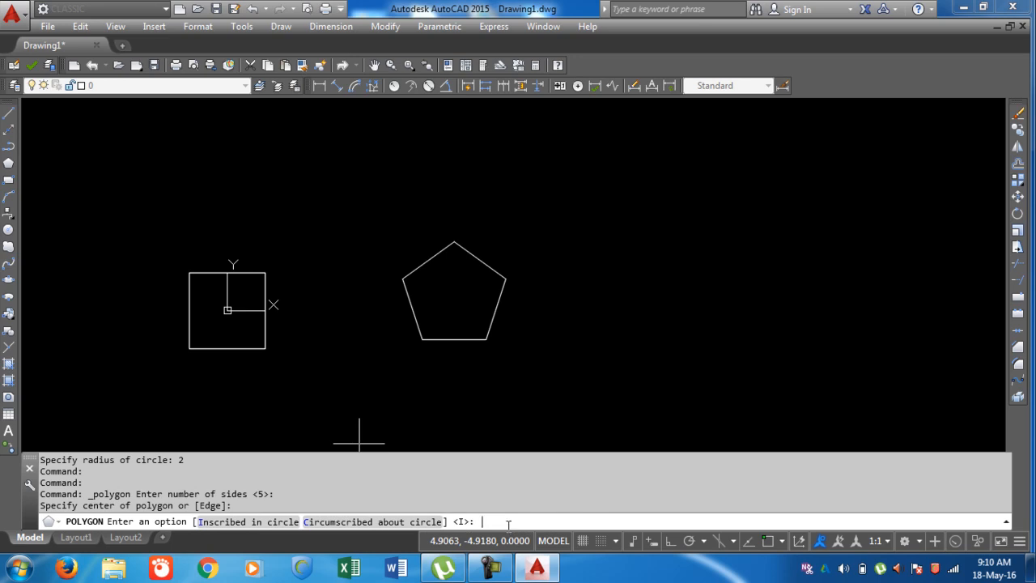
key("Return")
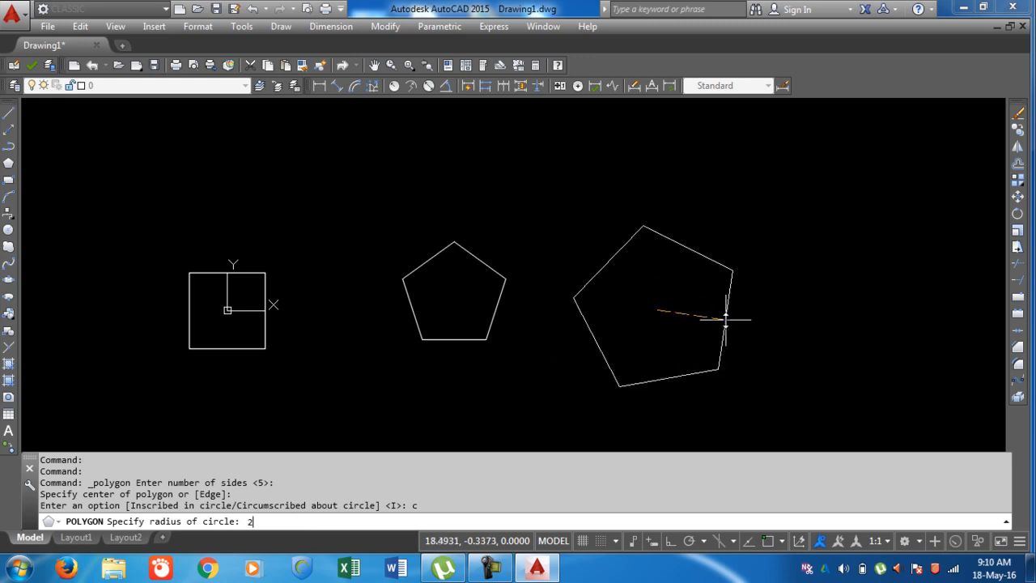
key("Return")
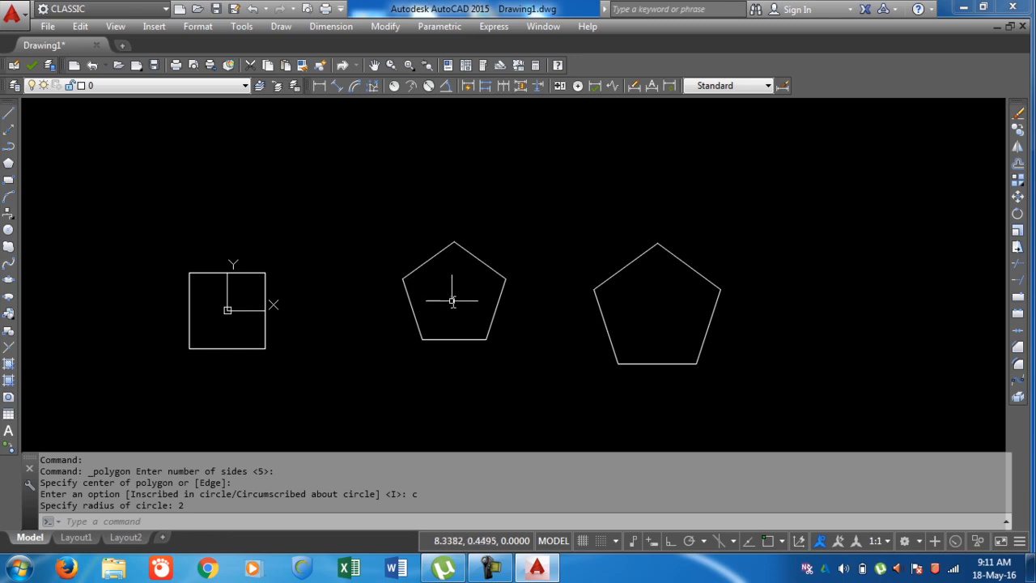
Step: Turn on object snap and try to start a line from the left vertex of the inscribed pentagon
type("l")
key("Return")
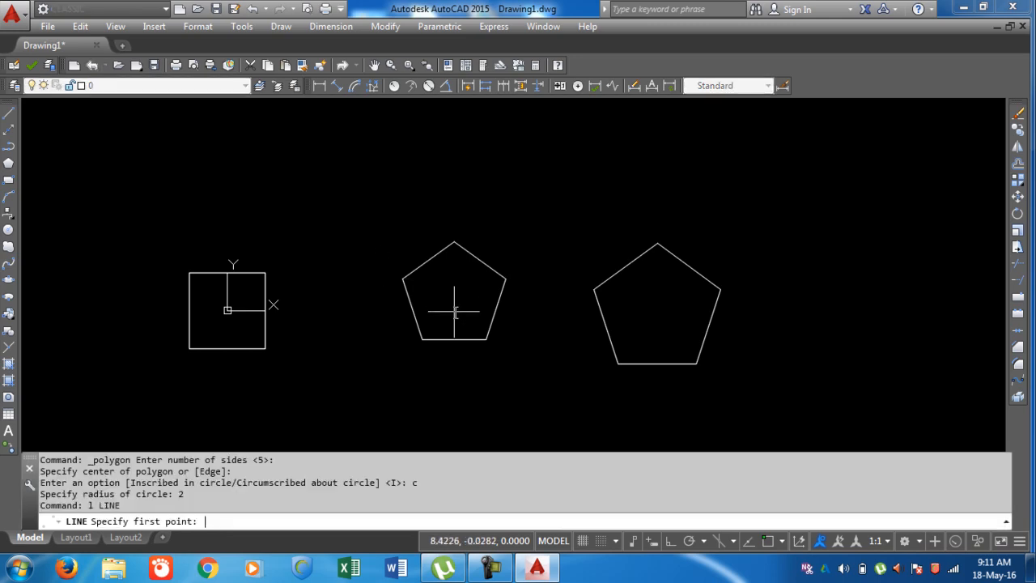
key("F3")
left_click(403, 279)
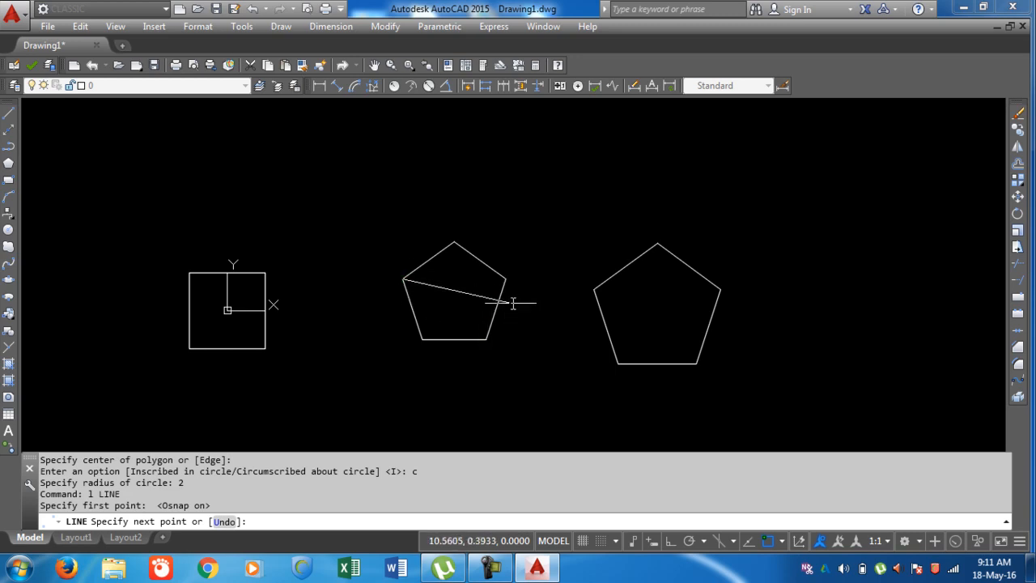
key("Escape")
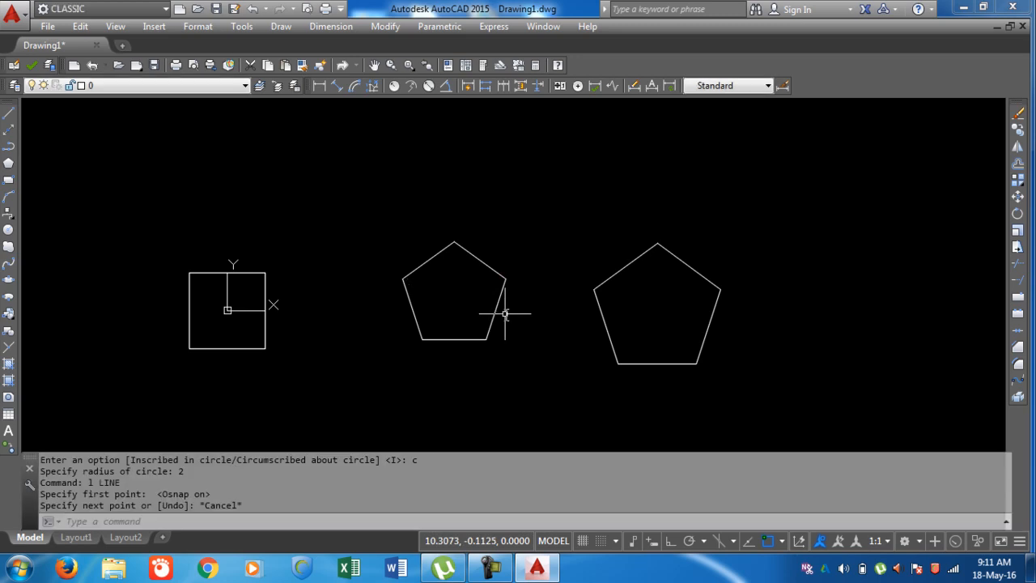
Step: Enable all object snap modes in the drafting settings
left_click(241, 26)
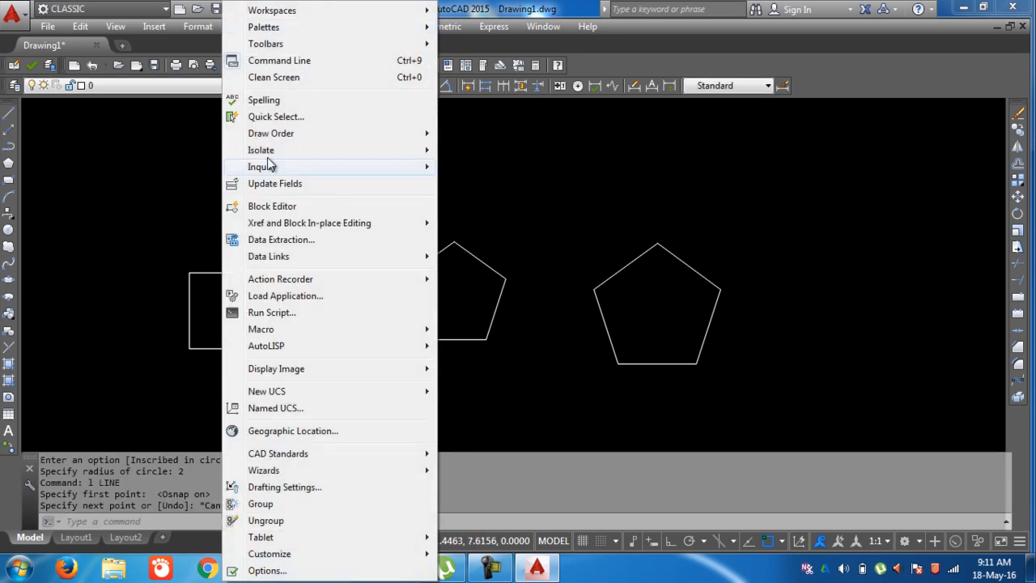
left_click(301, 488)
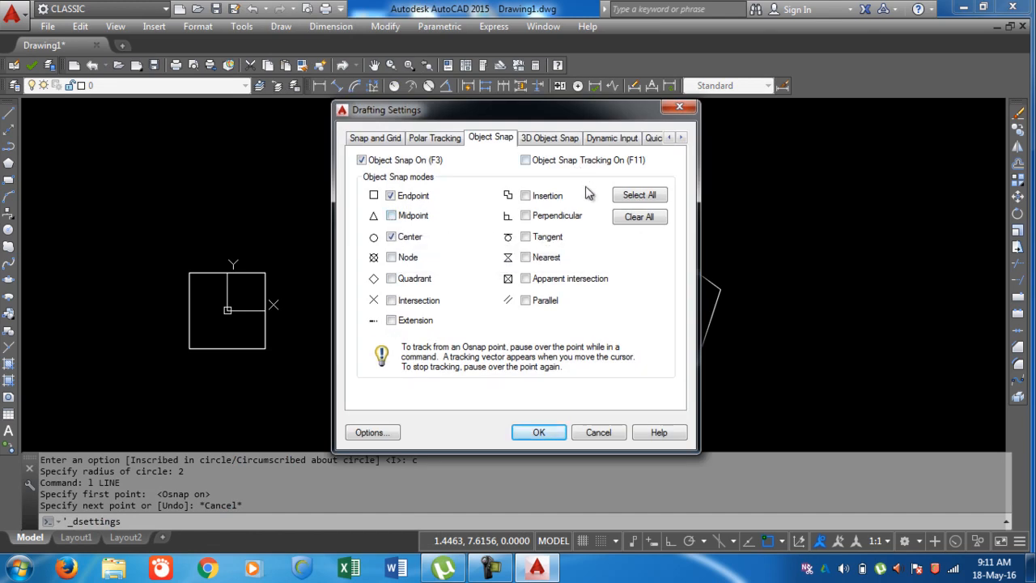
left_click(633, 199)
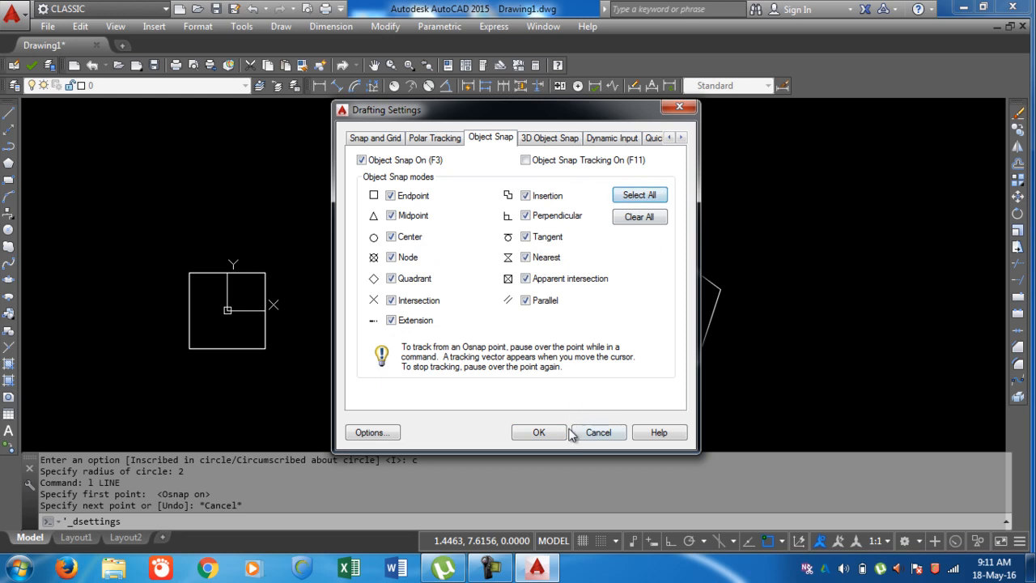
left_click(539, 432)
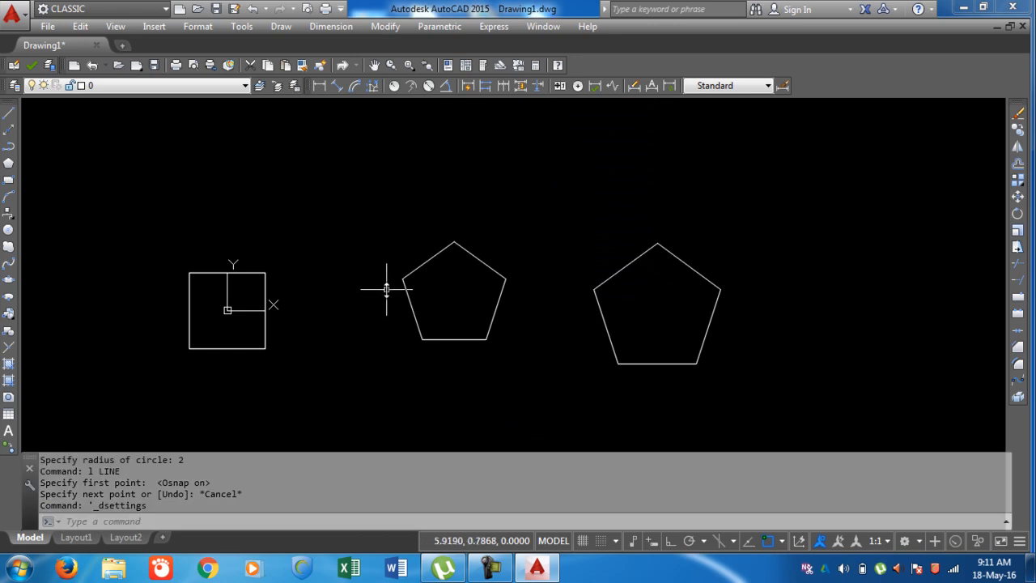
Step: Draw lines from the inscribed pentagon's left and lower-right vertices to the midpoints of their opposite sides
type("l")
key("Return")
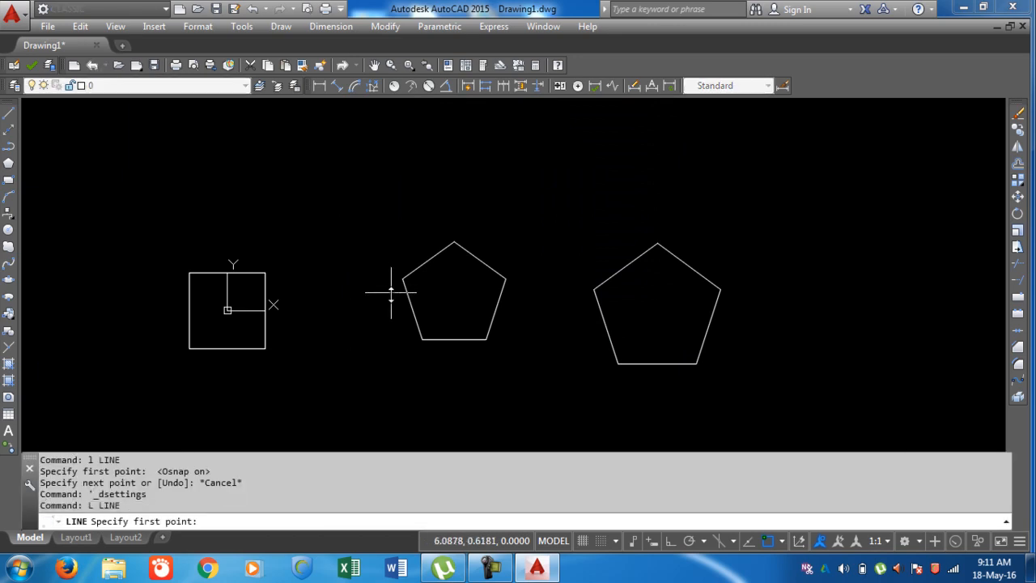
left_click(402, 279)
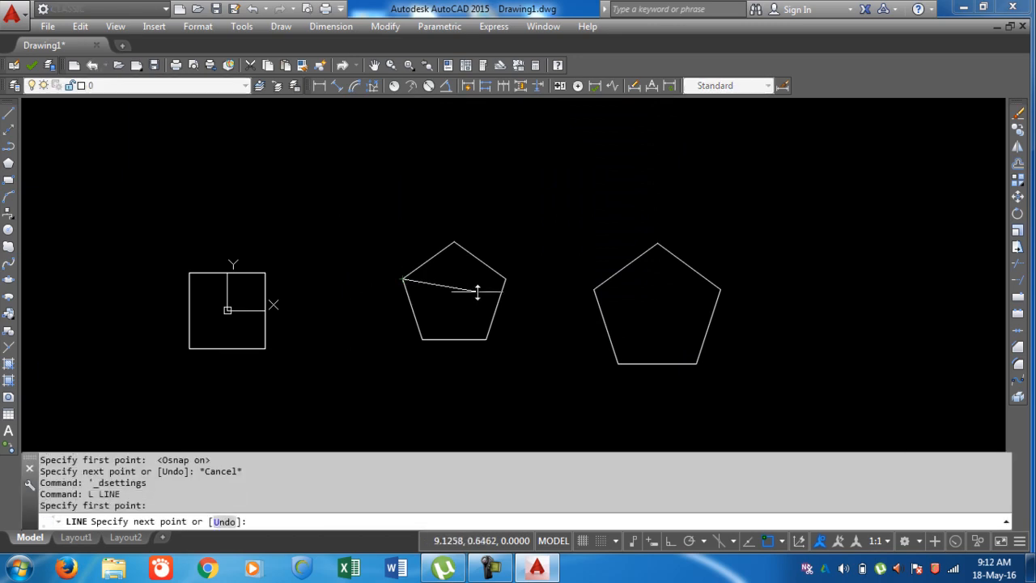
left_click(497, 308)
key("Return")
key("Return")
left_click(486, 339)
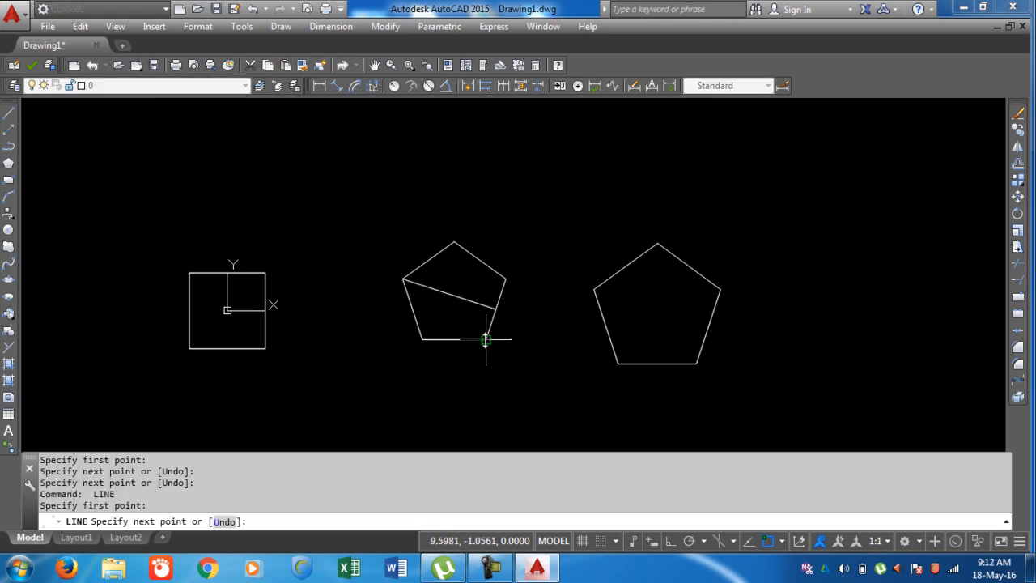
left_click(429, 260)
key("Return")
Step: Draw lines from the inscribed pentagon's lower-left and right vertices to the midpoints of their opposite sides
key("Return")
left_click(423, 337)
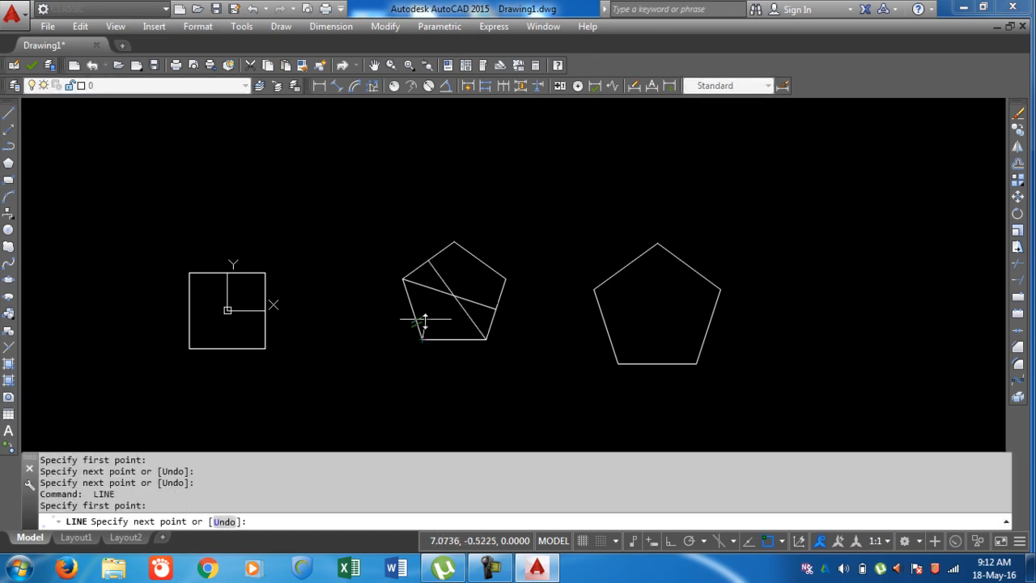
left_click(480, 260)
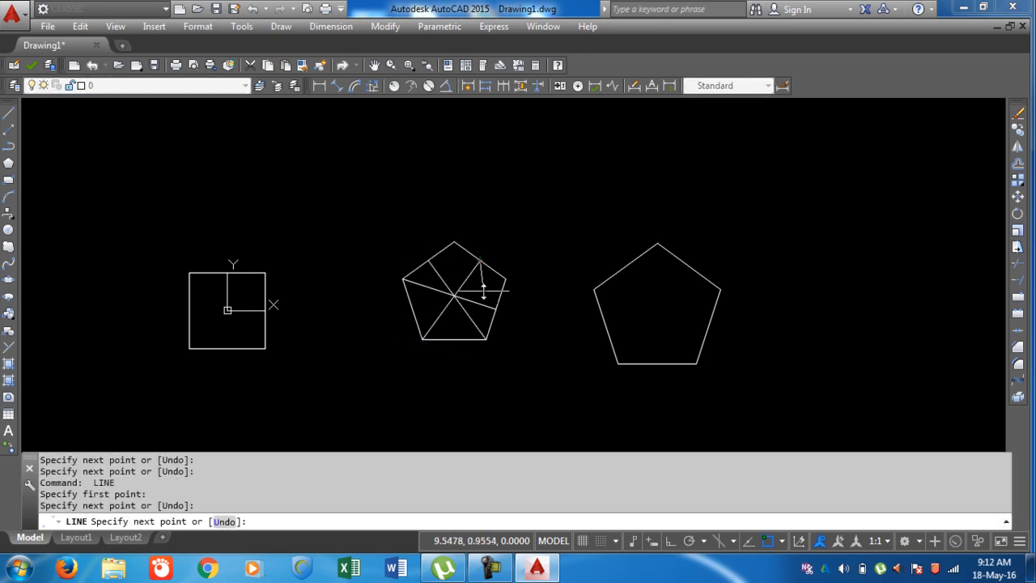
left_click(491, 320)
key("Return")
key("Return")
left_click(505, 278)
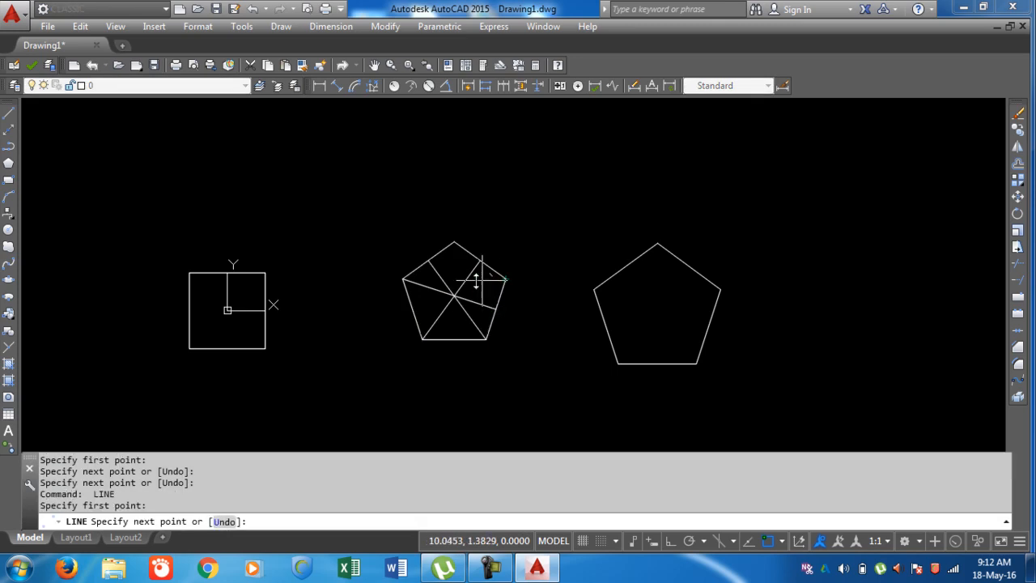
scroll(408, 307, "up", 4)
left_click(421, 310)
key("Return")
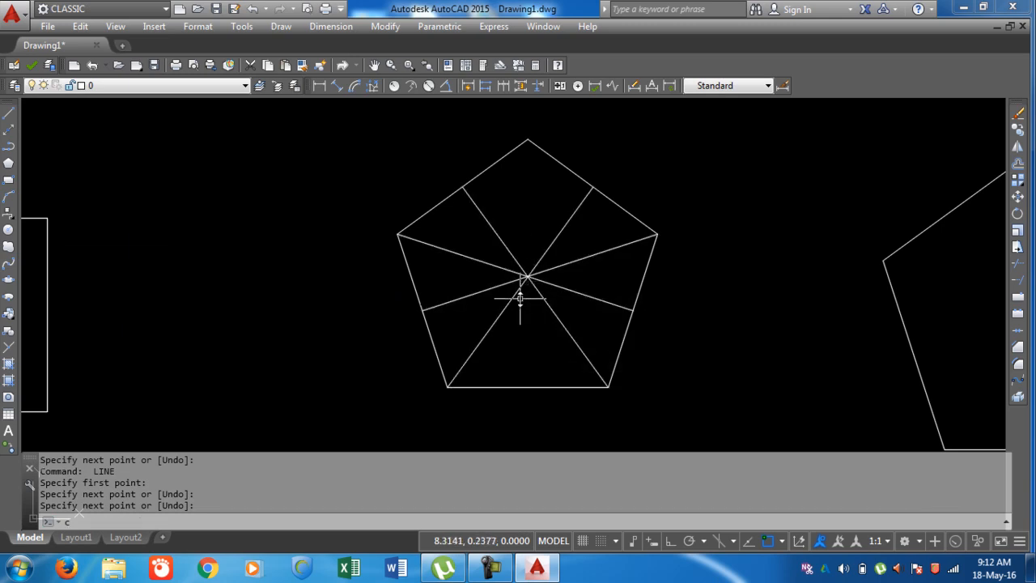
Step: Draw a circle of radius 2 centred where the lines cross inside the inscribed pentagon
type("c")
key("Return")
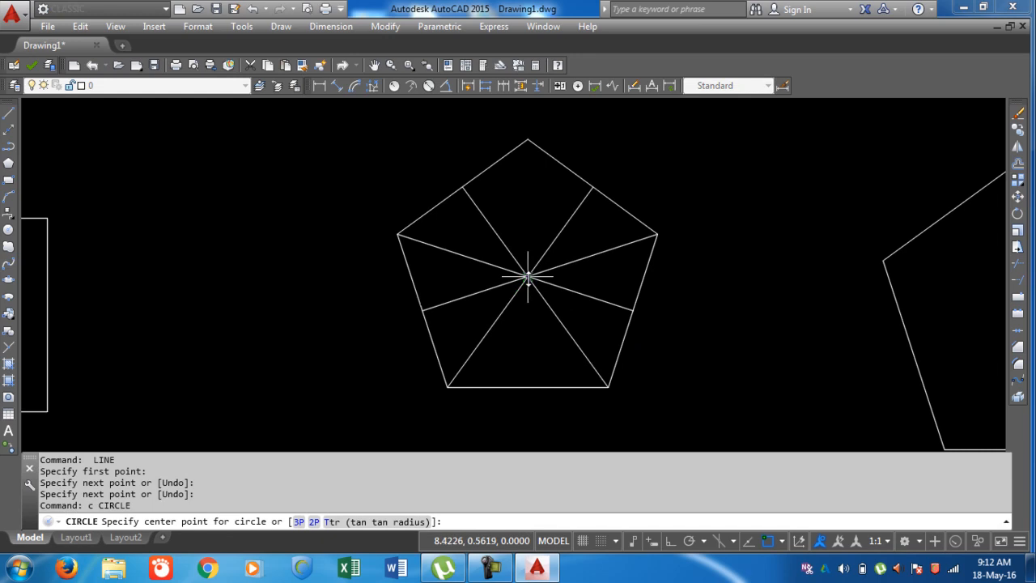
left_click(528, 277)
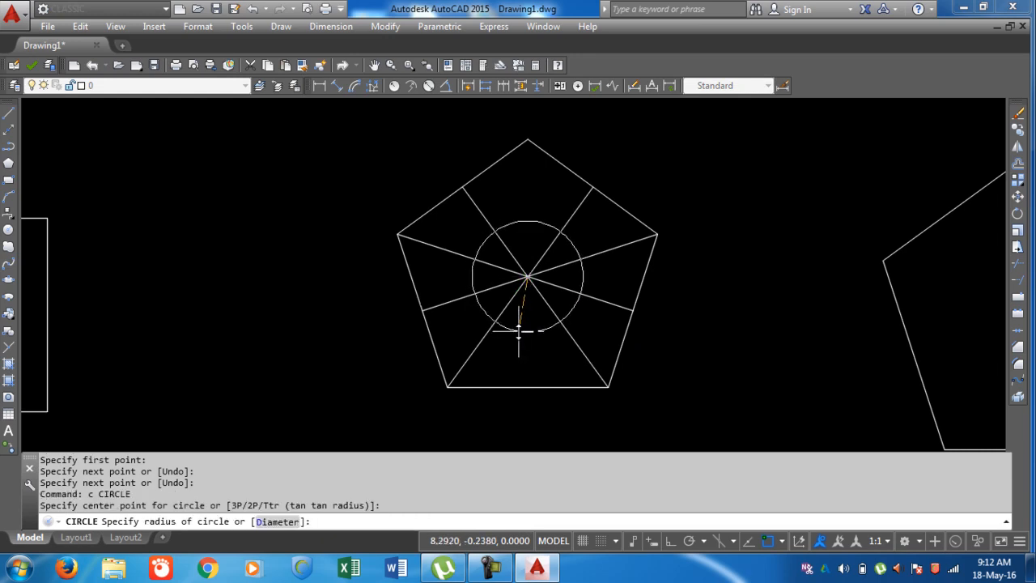
type("2")
key("Return")
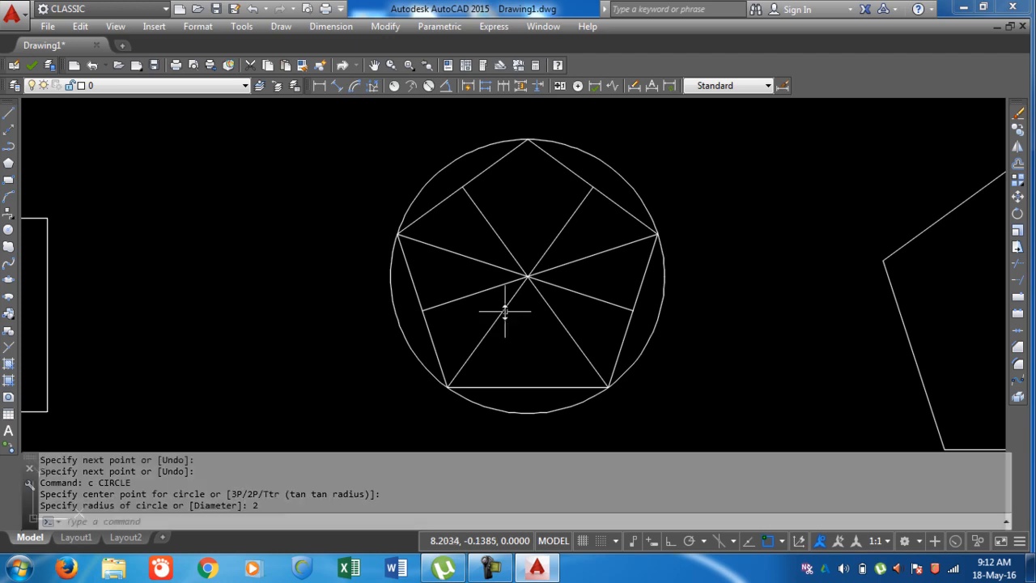
Step: Draw a line from the circumscribed pentagon's left vertex to the midpoint of its lower-right side
scroll(557, 266, "down", 5)
scroll(777, 272, "up", 3)
middle_click_drag(566, 307, 551, 285)
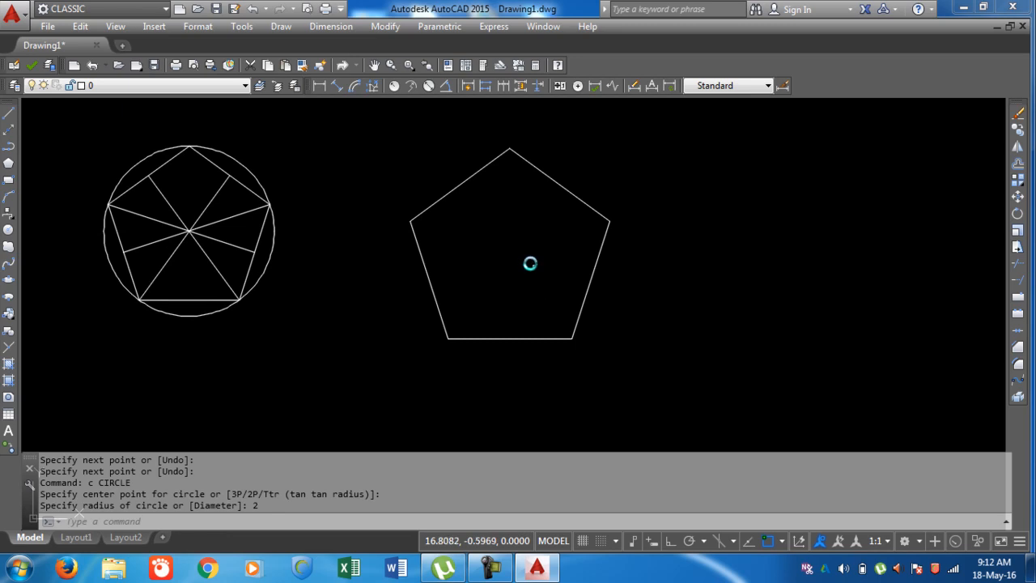
scroll(518, 239, "down", 2)
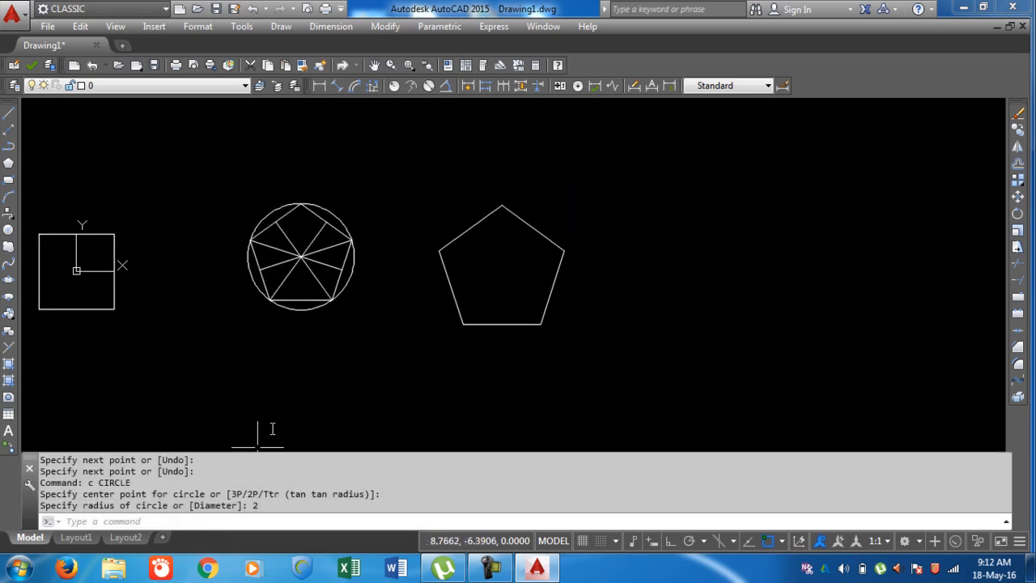
type("l")
key("Return")
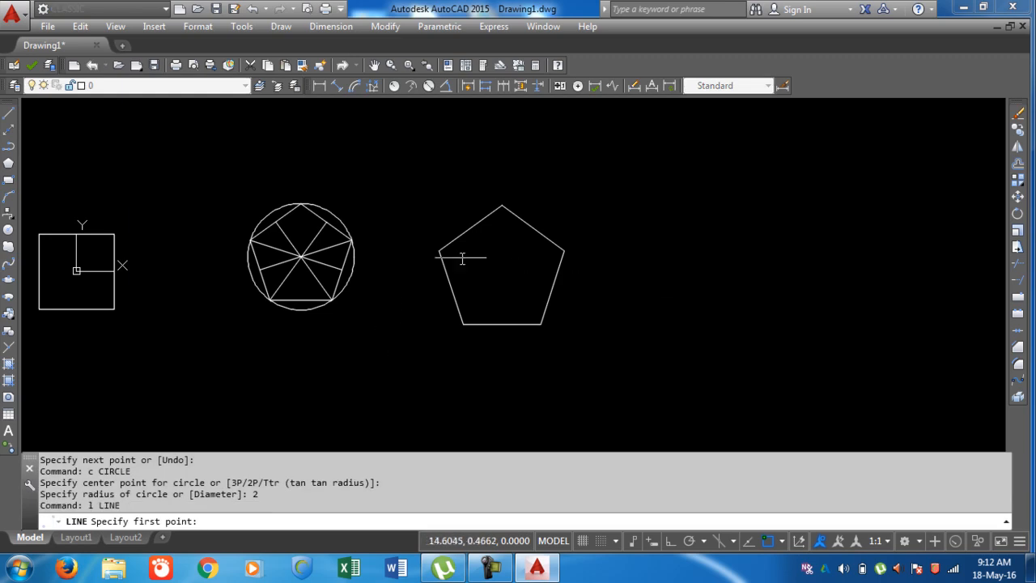
left_click(440, 251)
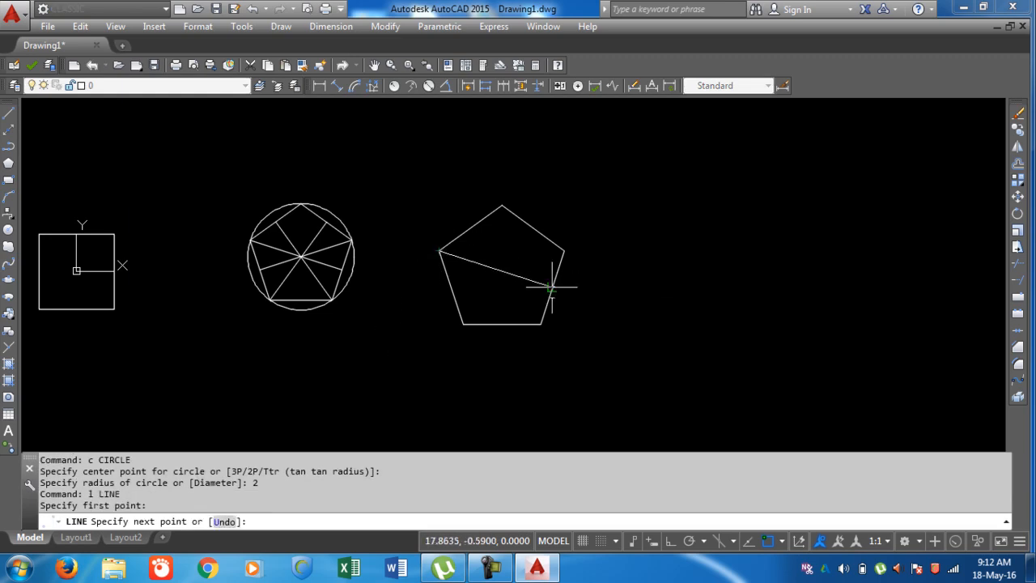
scroll(554, 283, "up", 5)
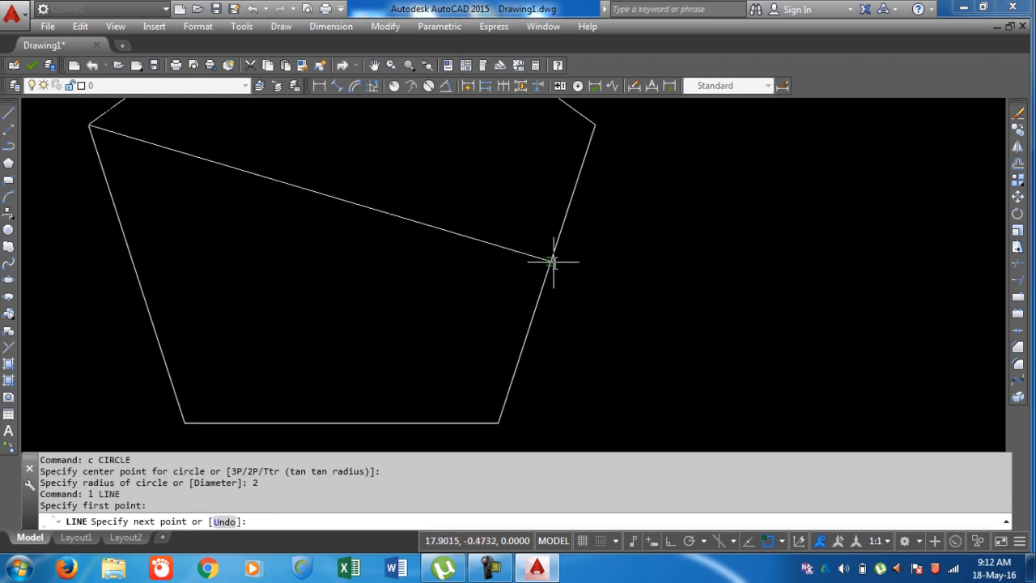
left_click(547, 272)
key("Return")
Step: Draw lines from the circumscribed pentagon's lower-right and lower-left vertices to the midpoints of their opposite upper sides
key("Return")
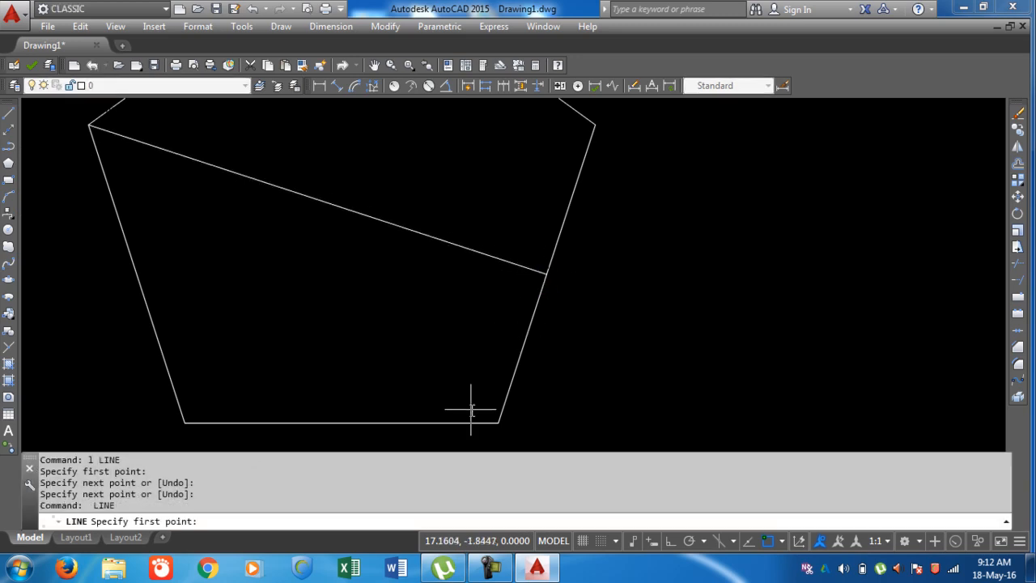
left_click(498, 422)
scroll(468, 382, "down", 4)
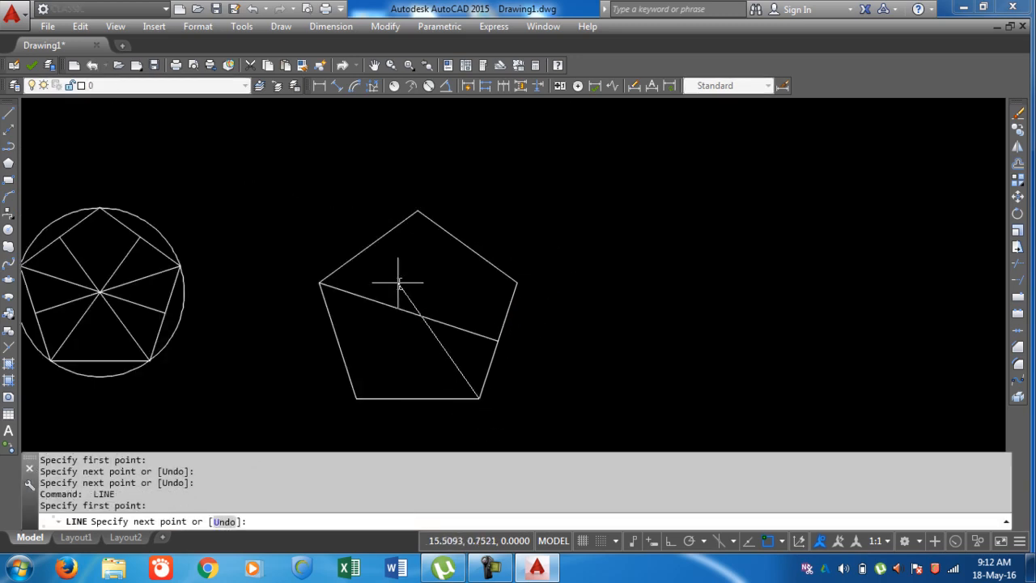
left_click(371, 245)
key("Return")
key("Return")
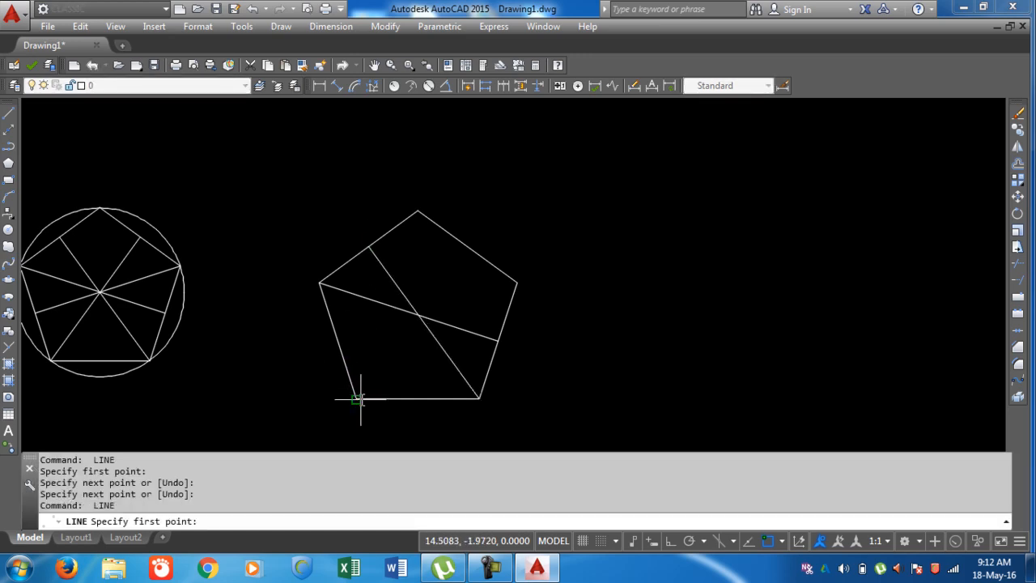
left_click(357, 397)
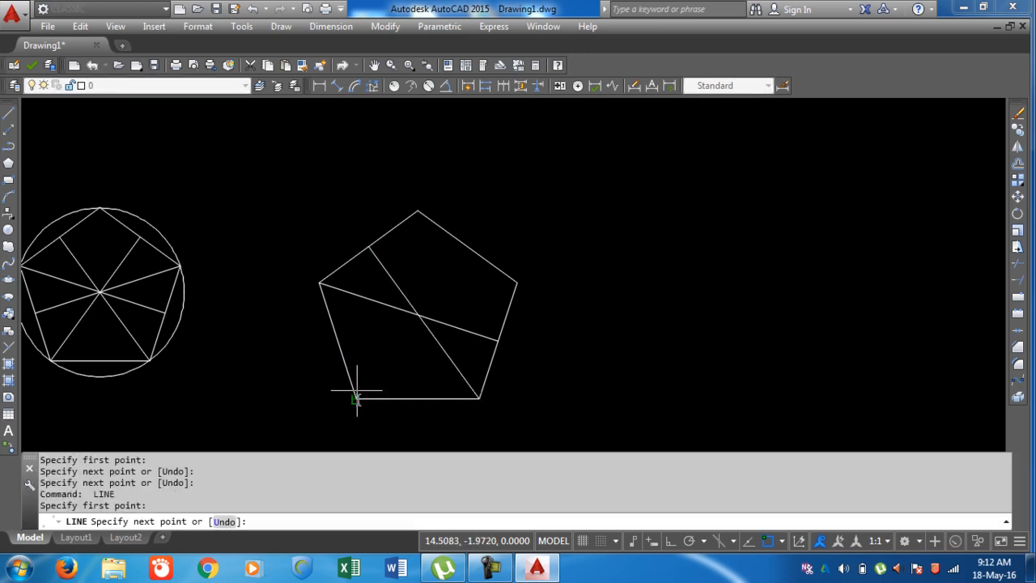
left_click(468, 247)
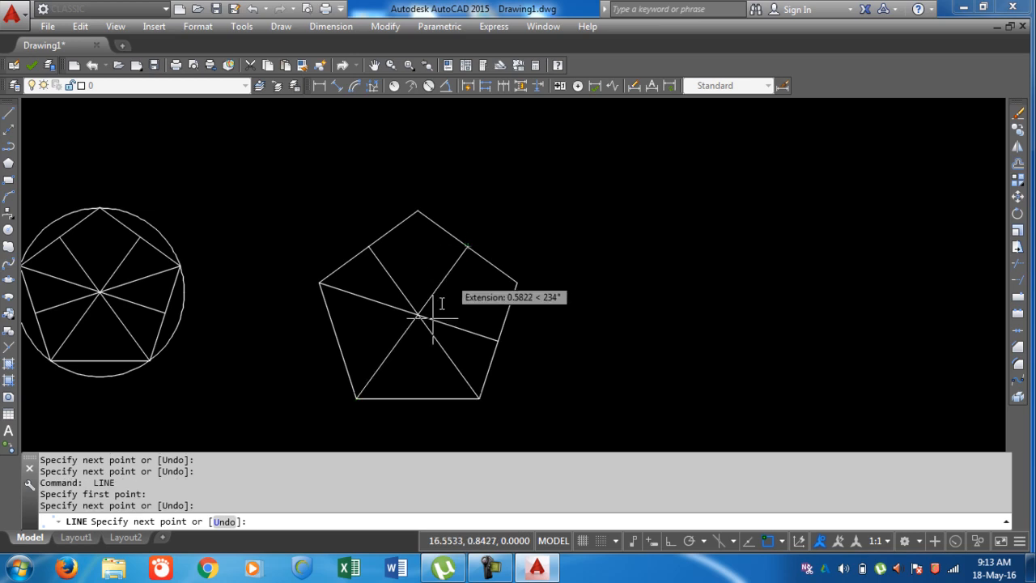
key("Return")
Step: Draw a line from the circumscribed pentagon's right vertex to the midpoint of its lower-left side
key("Return")
left_click(517, 282)
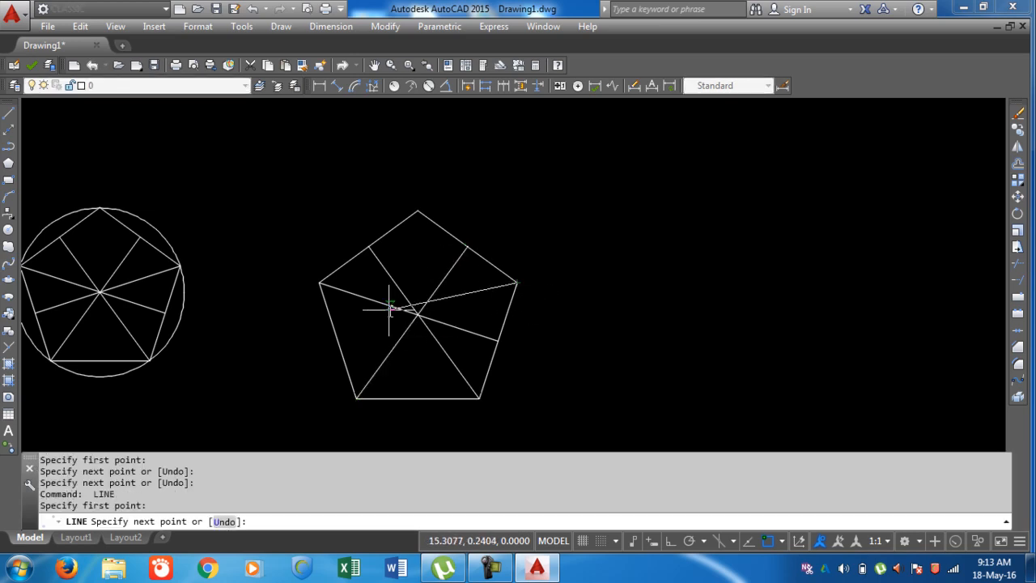
scroll(339, 340, "up", 3)
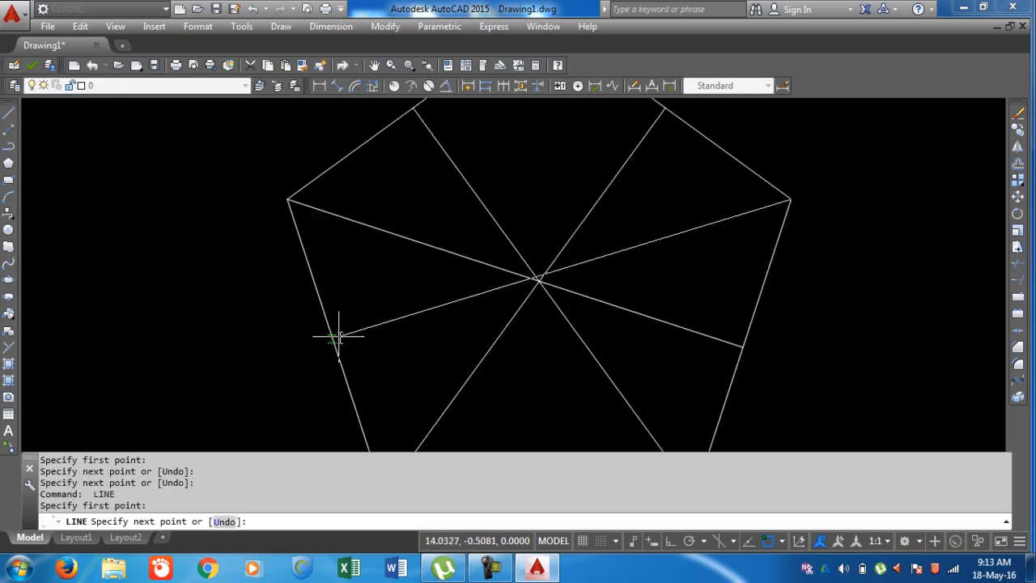
left_click(334, 348)
key("Return")
scroll(364, 332, "down", 5)
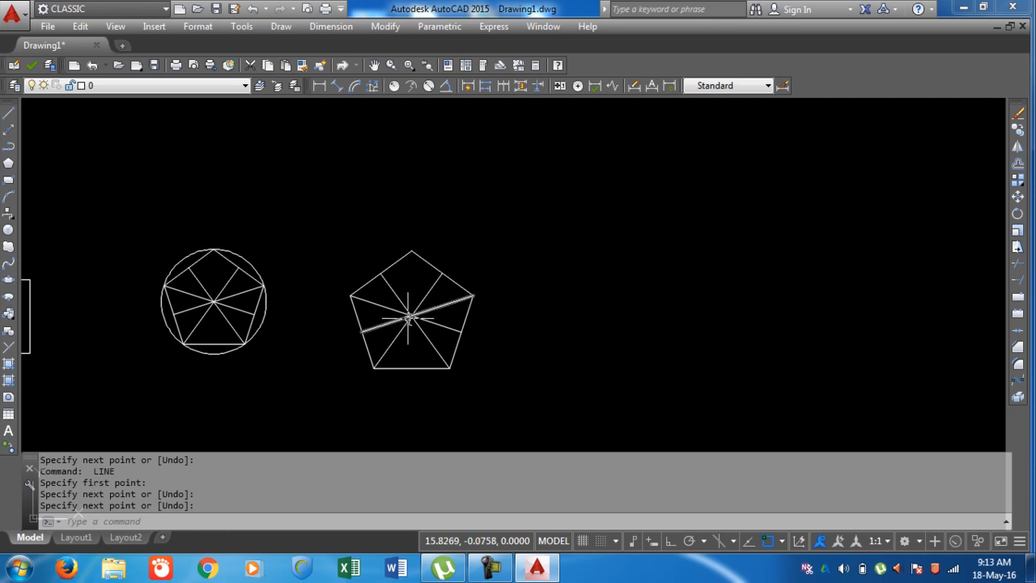
Step: Draw a circle of radius 2 centred where the lines cross inside the circumscribed pentagon
scroll(401, 319, "up", 3)
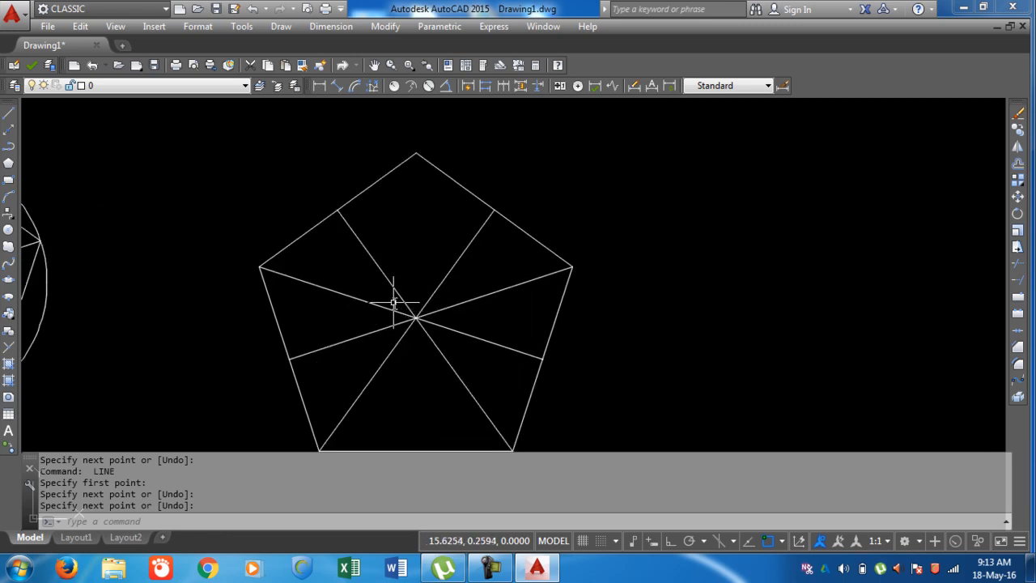
scroll(407, 289, "down", 4)
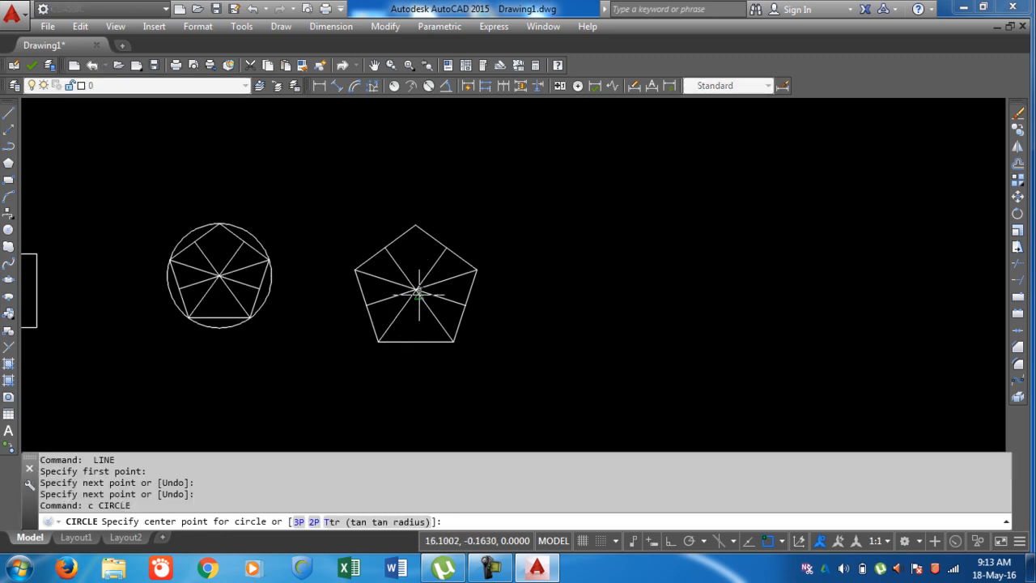
scroll(415, 289, "up", 6)
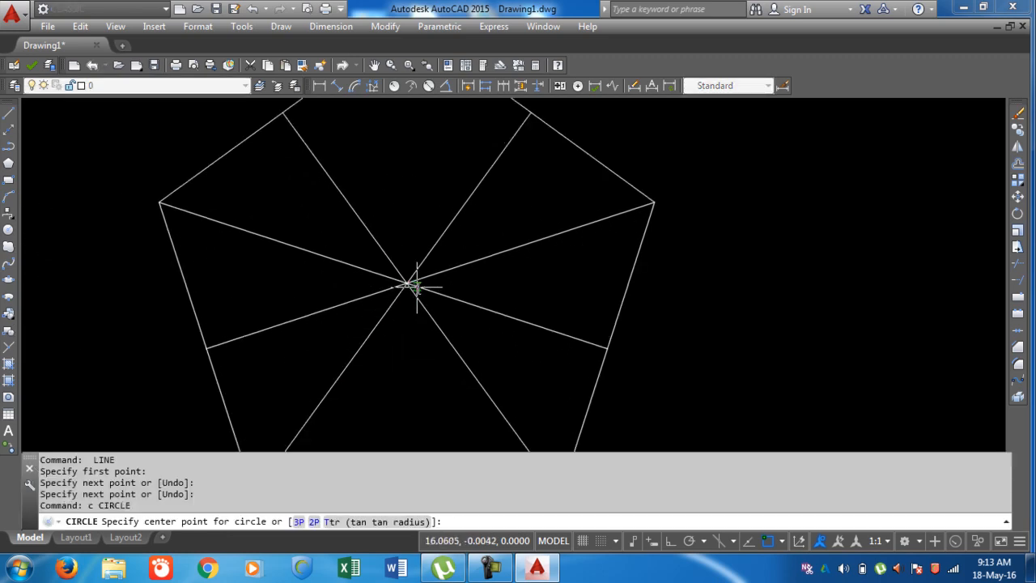
left_click(407, 284)
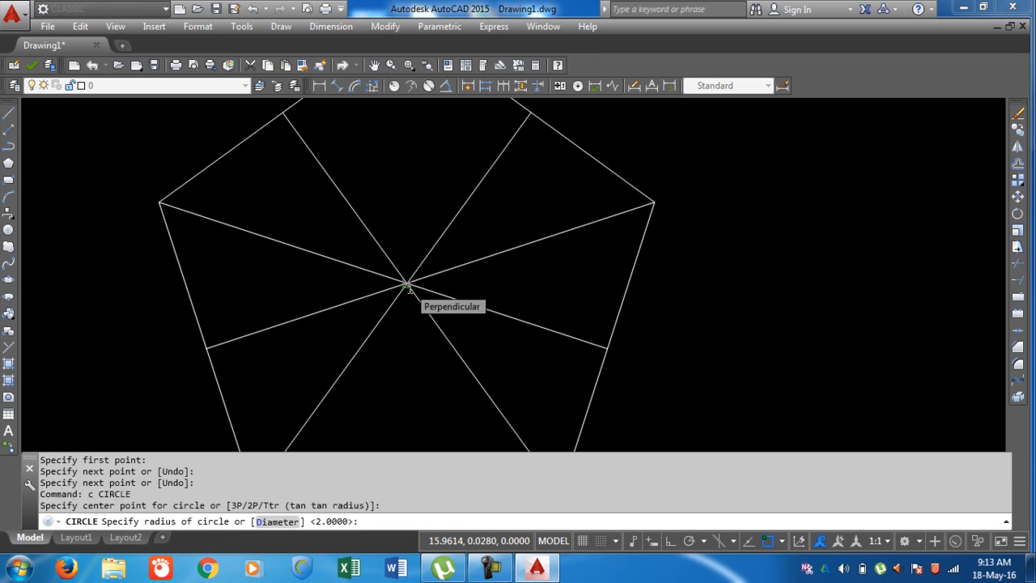
left_click(407, 283)
scroll(432, 273, "down", 2)
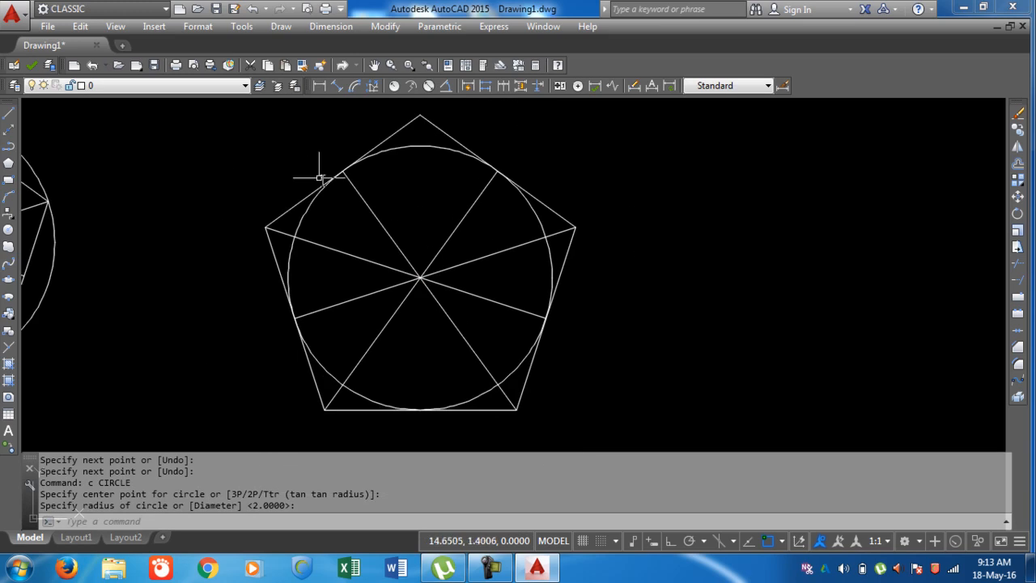
Step: Draw a six-sided polygon circumscribed about a circle of radius 2, in the empty space right of the circumscribed pentagon
scroll(340, 307, "down", 4)
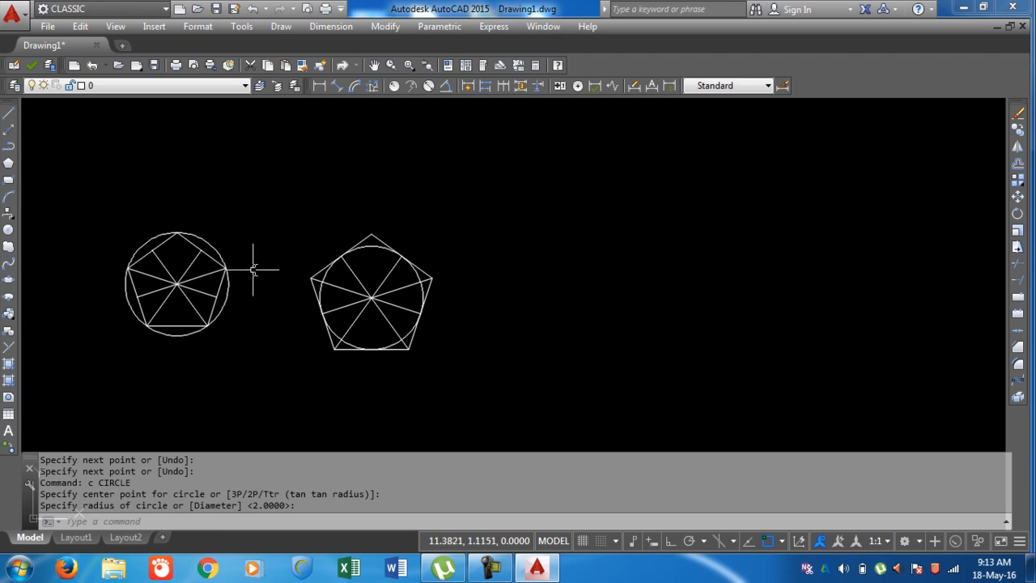
scroll(371, 300, "down", 2)
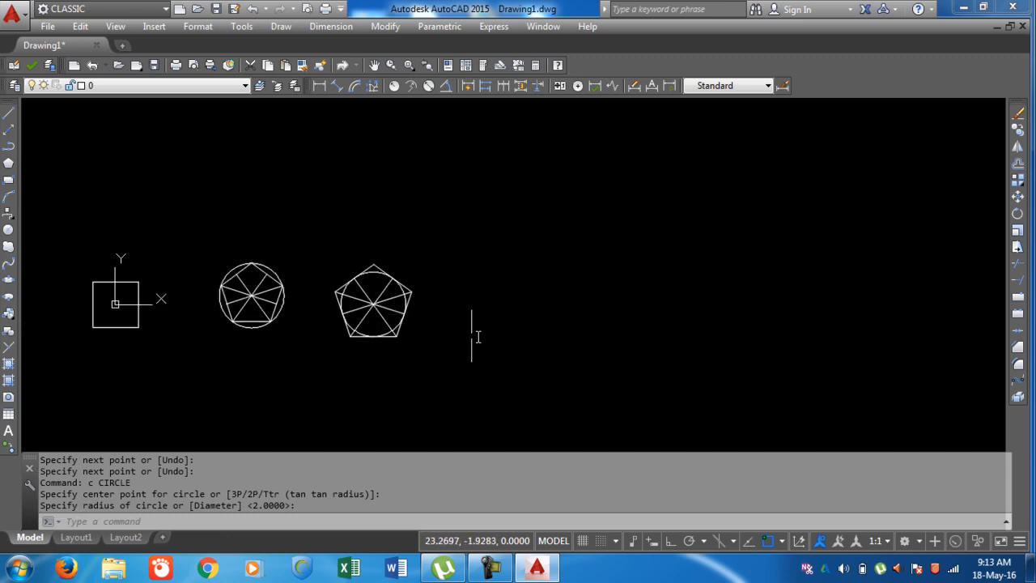
middle_click_drag(348, 338, 330, 279)
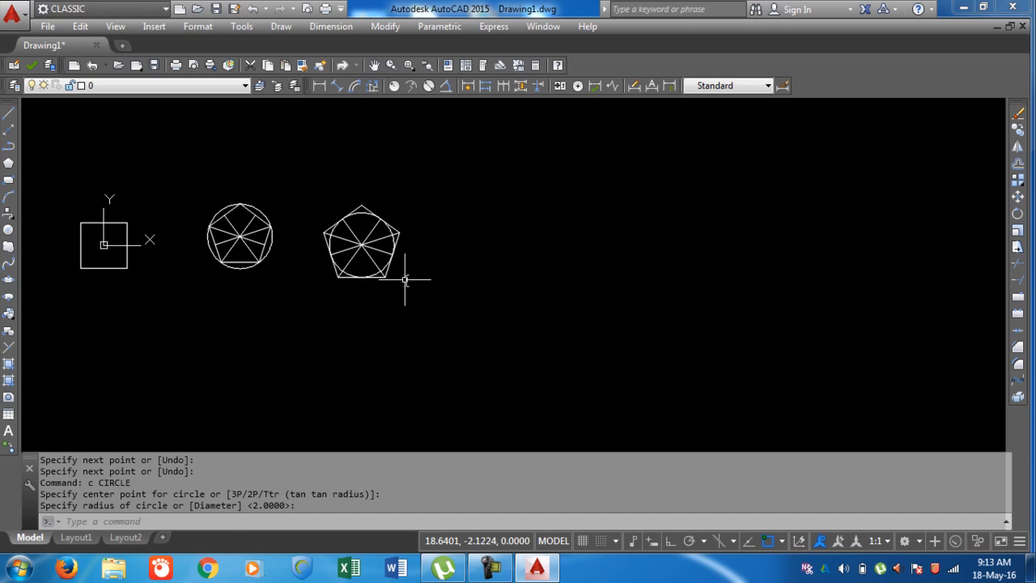
type("p")
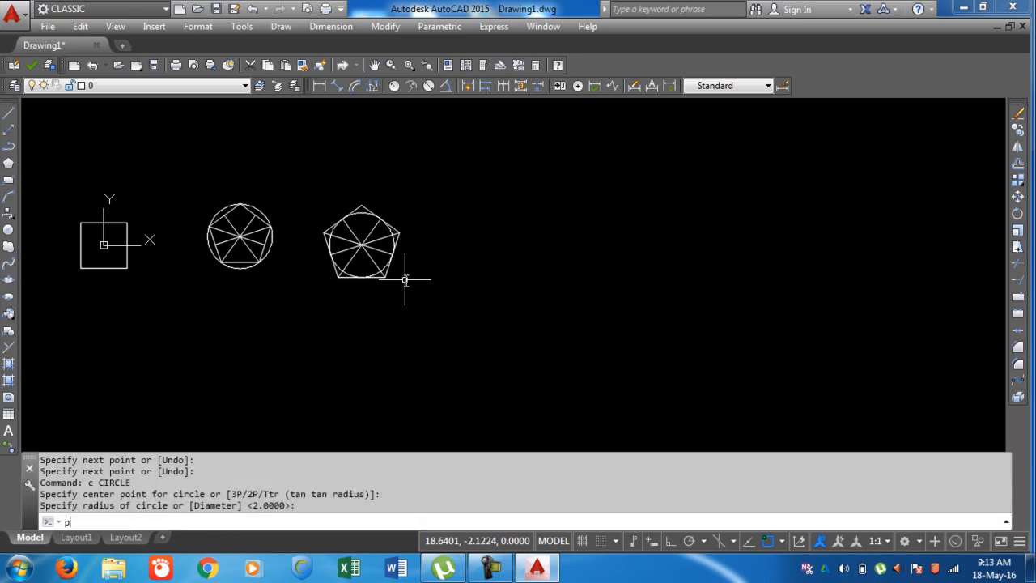
type("ol")
key("Return")
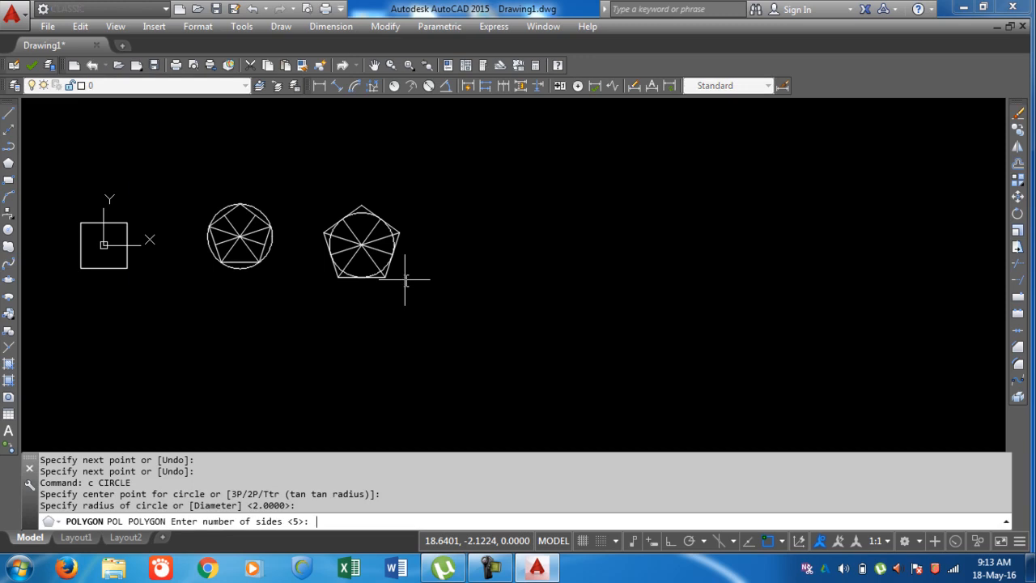
type("6")
key("Return")
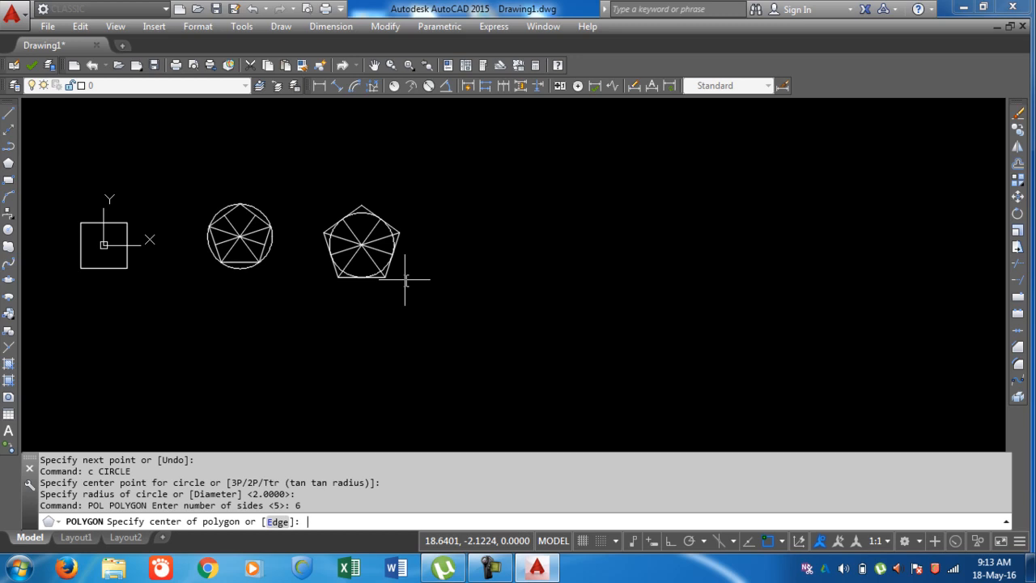
left_click(536, 283)
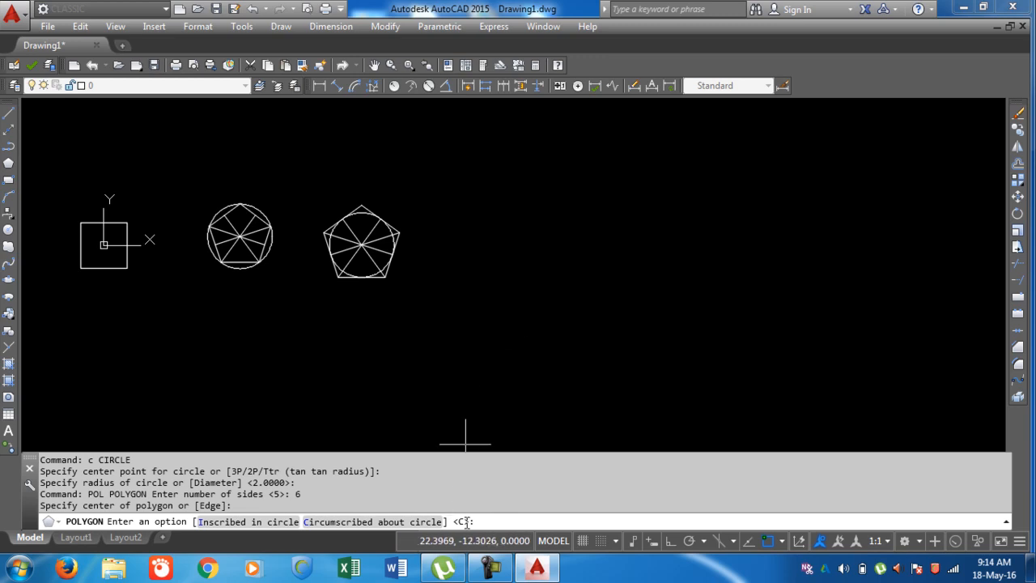
key("Return")
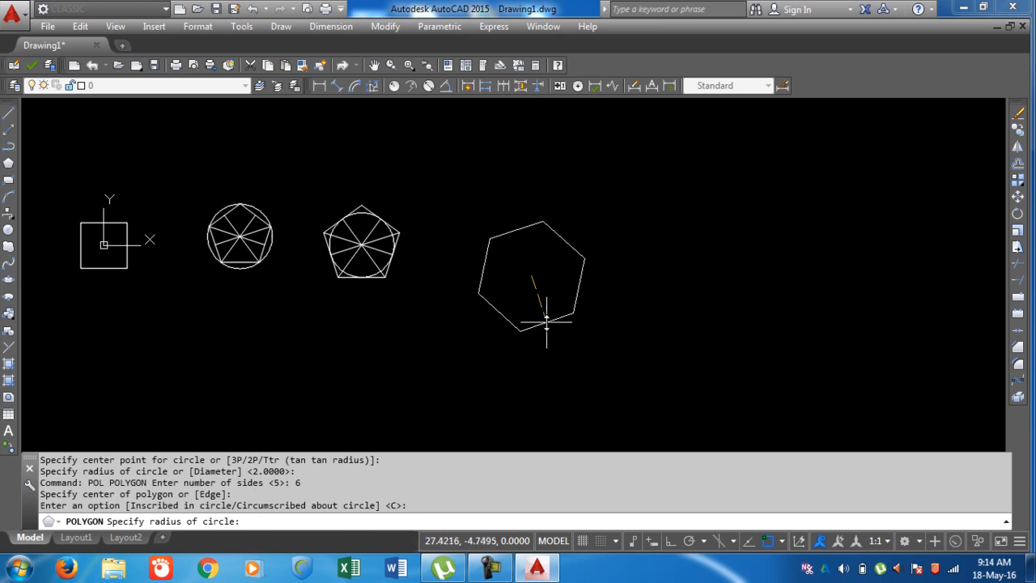
type("2")
key("Return")
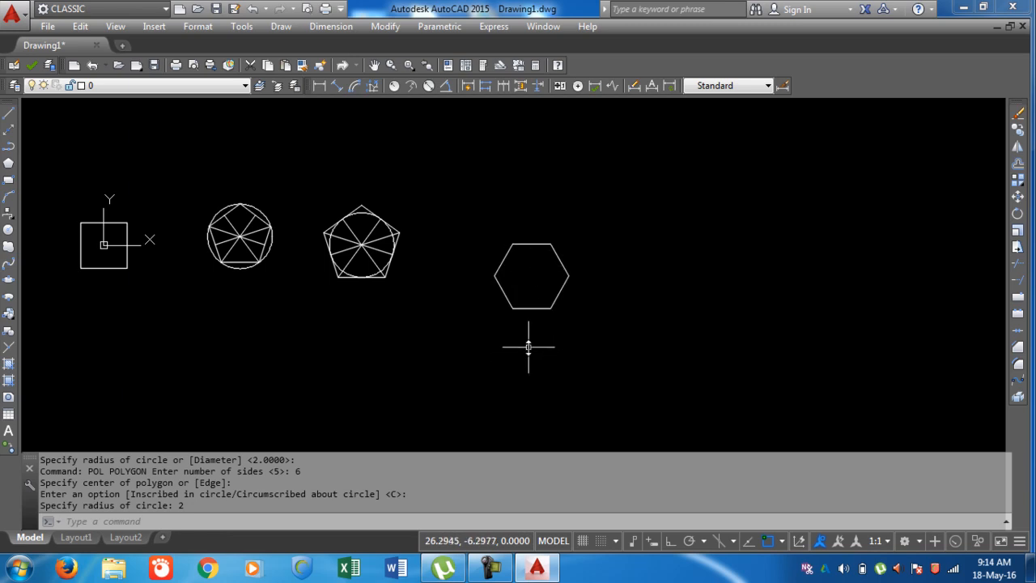
Step: Draw a vertical line joining the midpoints of the hexagon's top and bottom sides and a horizontal line joining its left and right vertices
type("l")
key("Return")
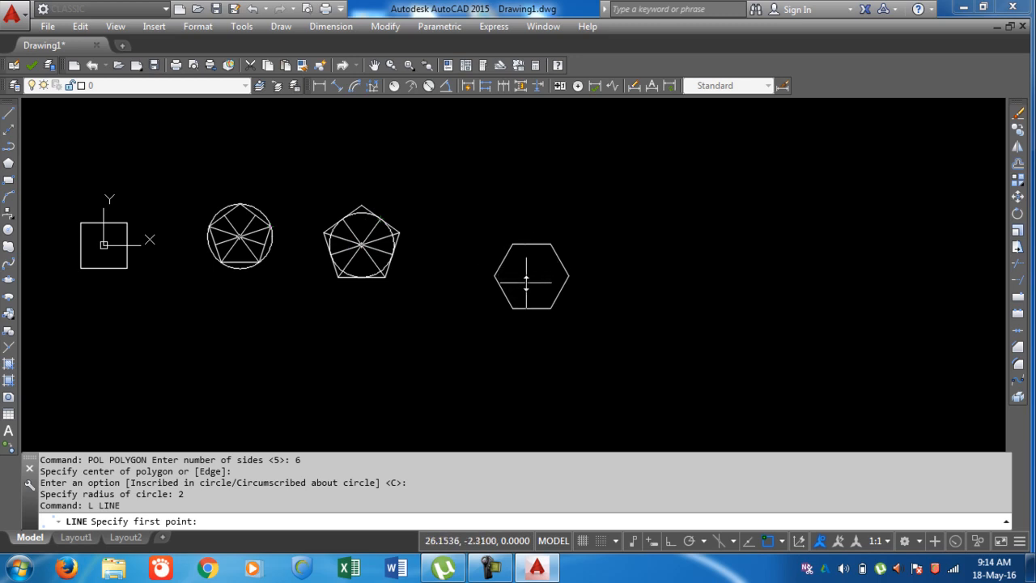
left_click(530, 253)
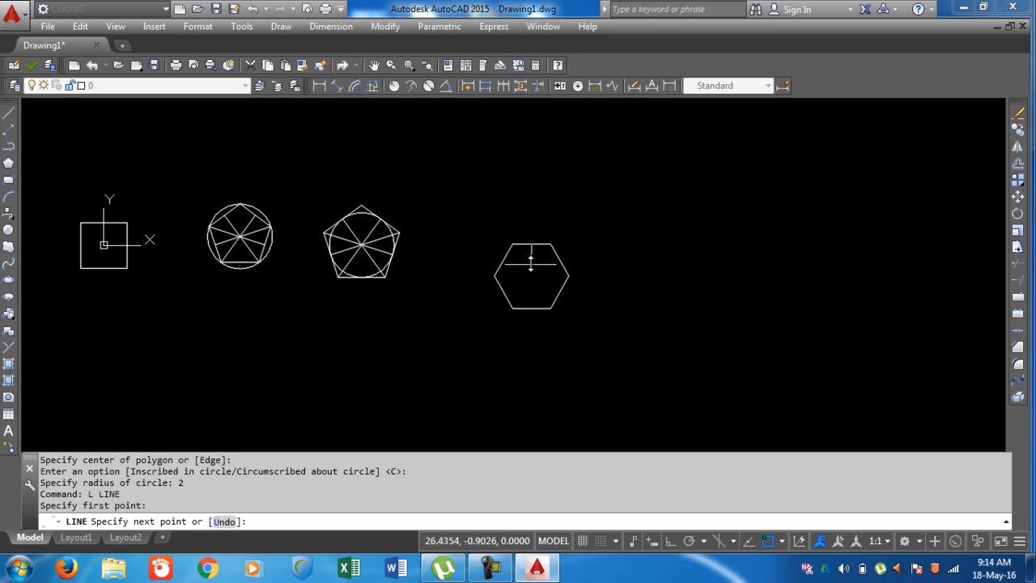
left_click(531, 308)
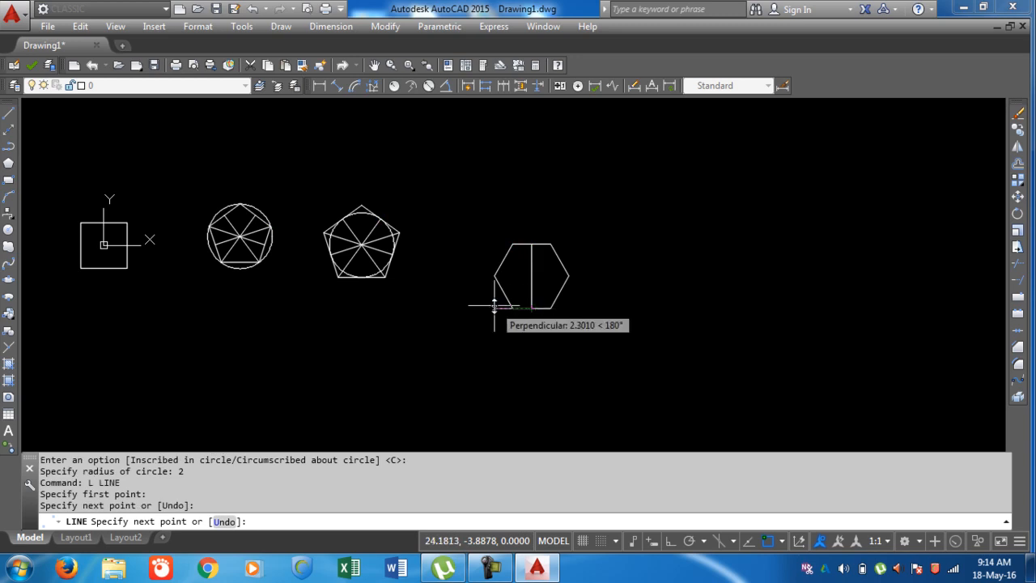
key("Return")
key("Return")
left_click(494, 275)
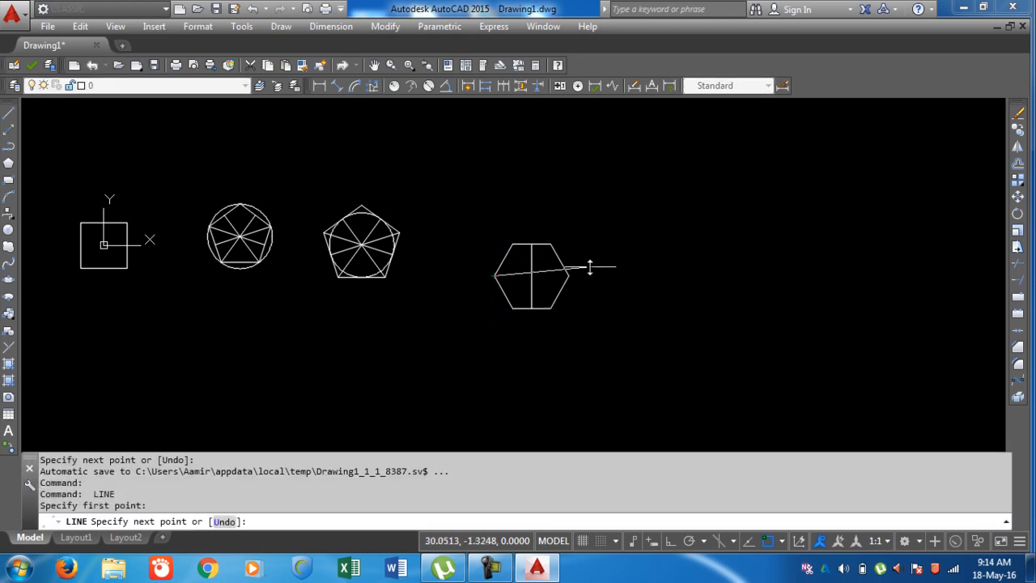
left_click(568, 275)
key("Return")
Step: Draw a circle of radius 2 centred where the two lines cross inside the hexagon
scroll(536, 285, "up", 2)
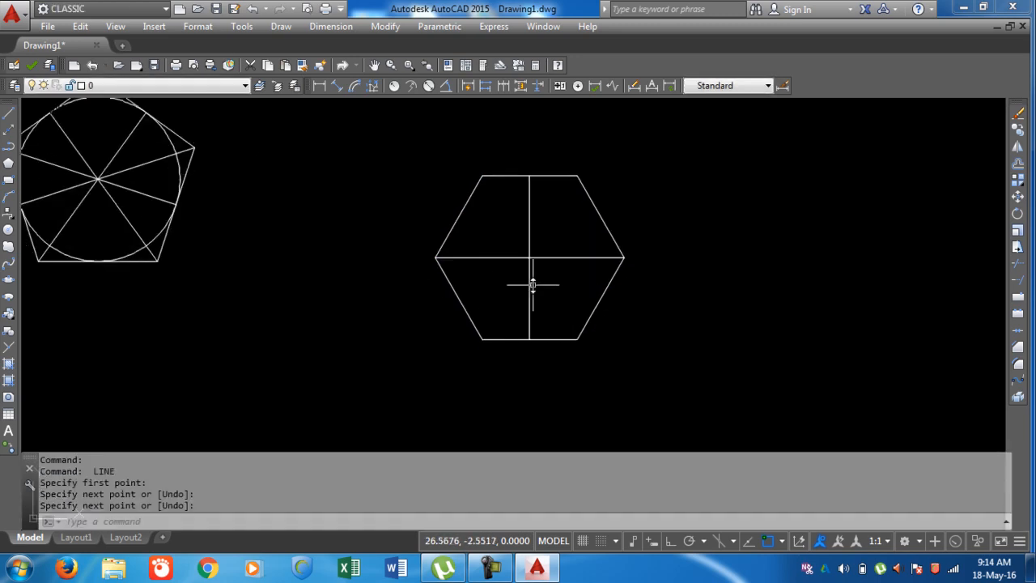
type("c")
key("Return")
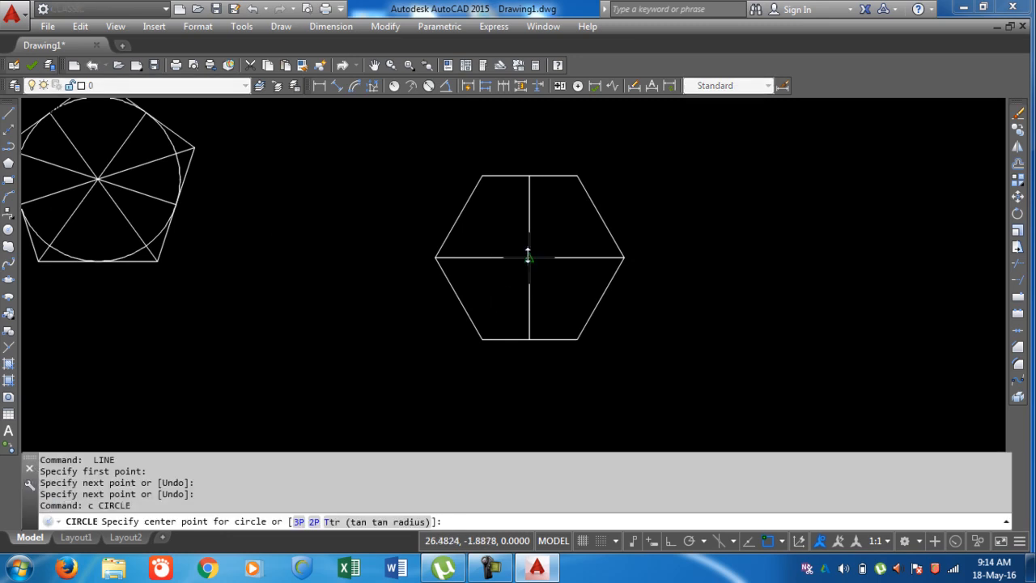
left_click(529, 258)
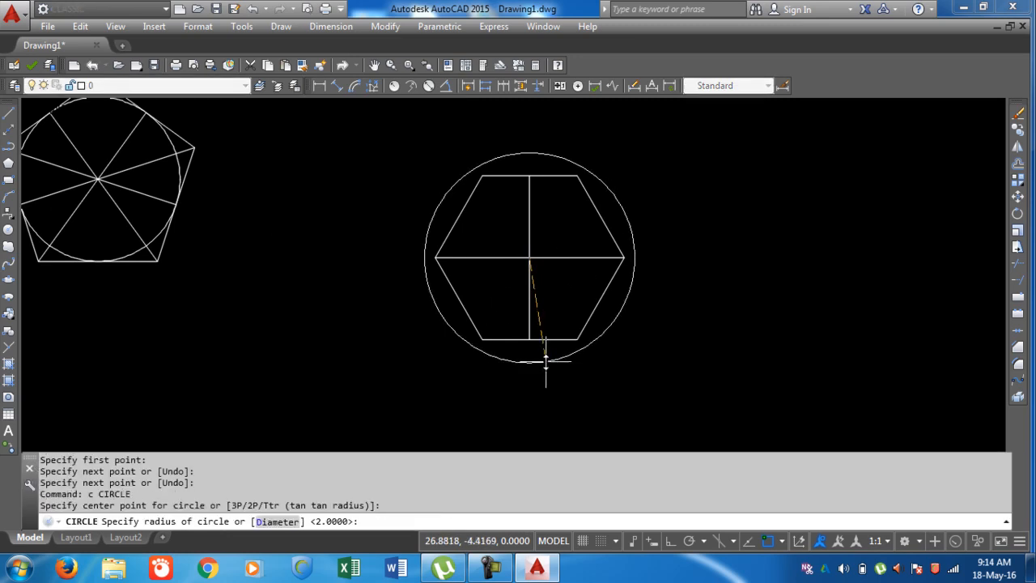
left_click(546, 359)
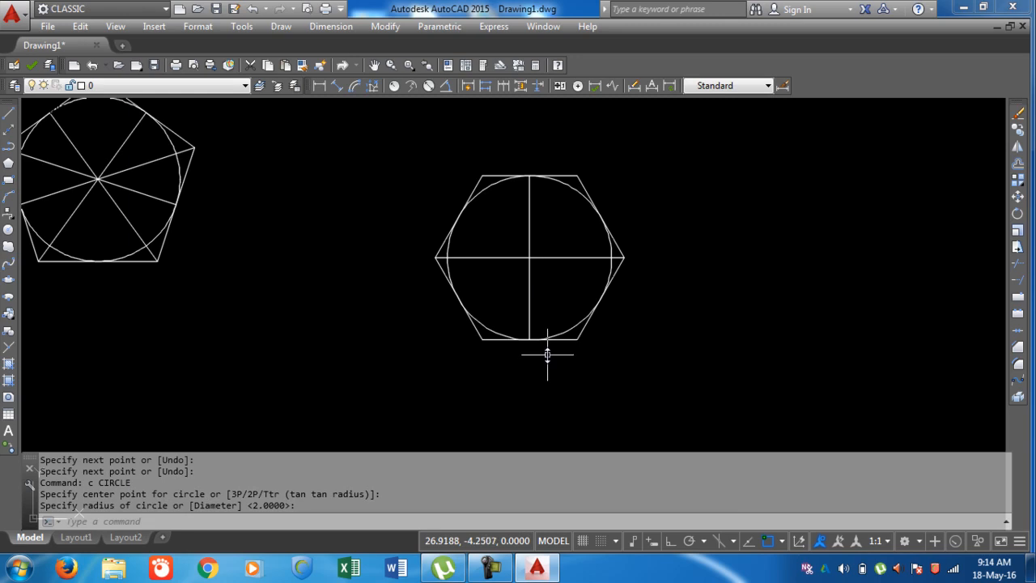
Step: Erase the four crossing lines inside the inscribed pentagon, keeping the pentagon and its circle
scroll(332, 231, "down", 2)
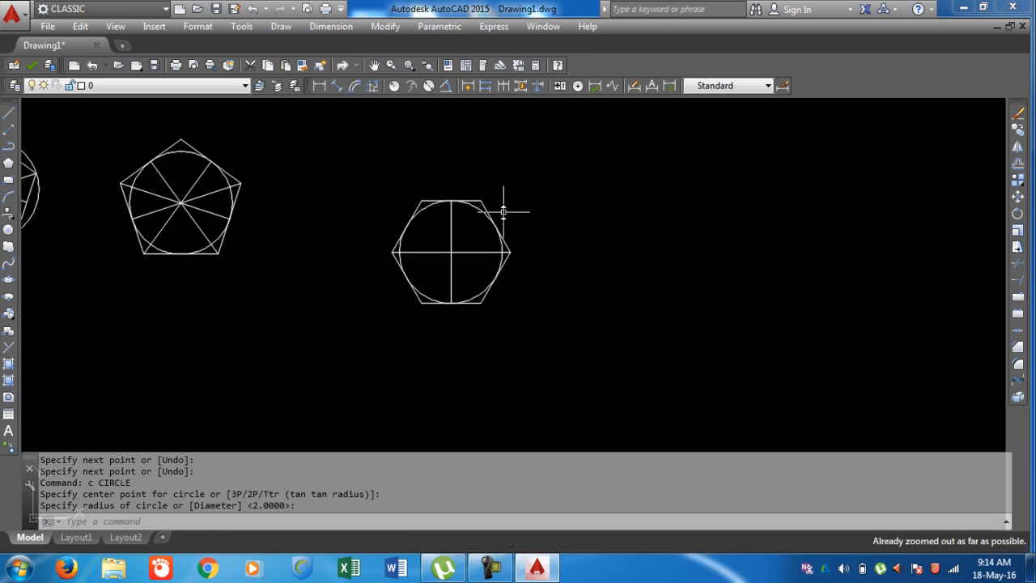
middle_click_drag(303, 280, 510, 269)
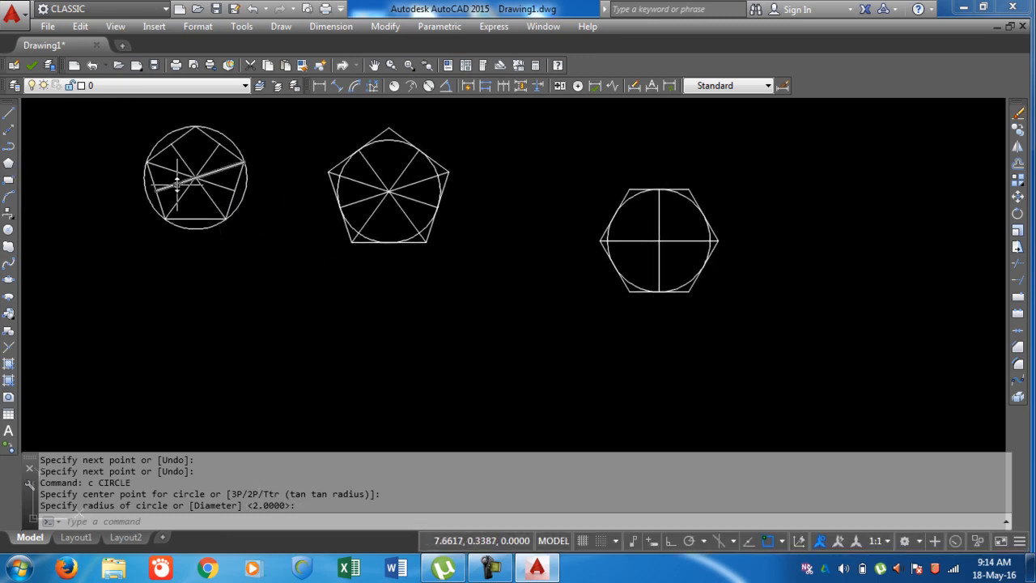
left_click(204, 160)
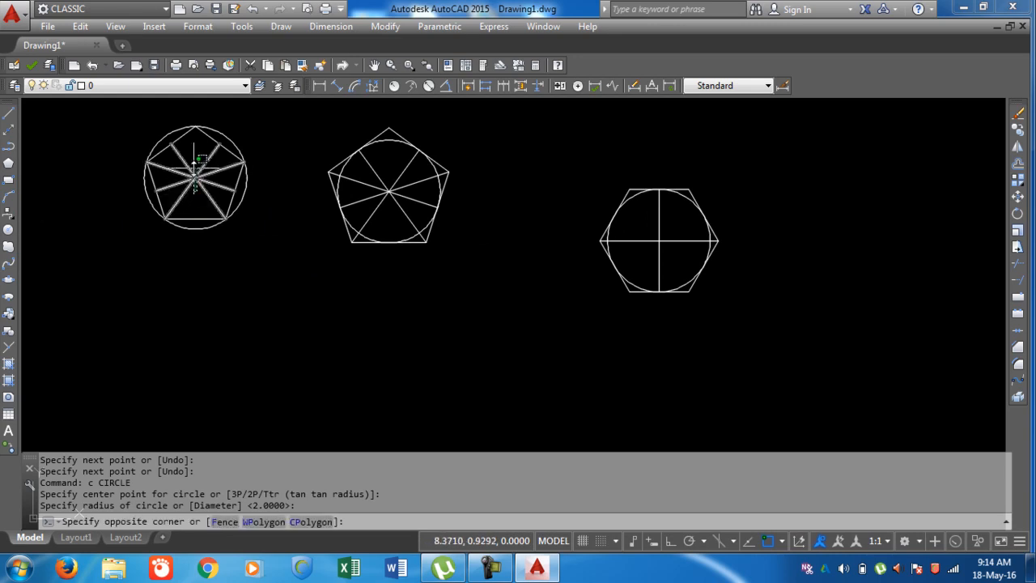
left_click(191, 167)
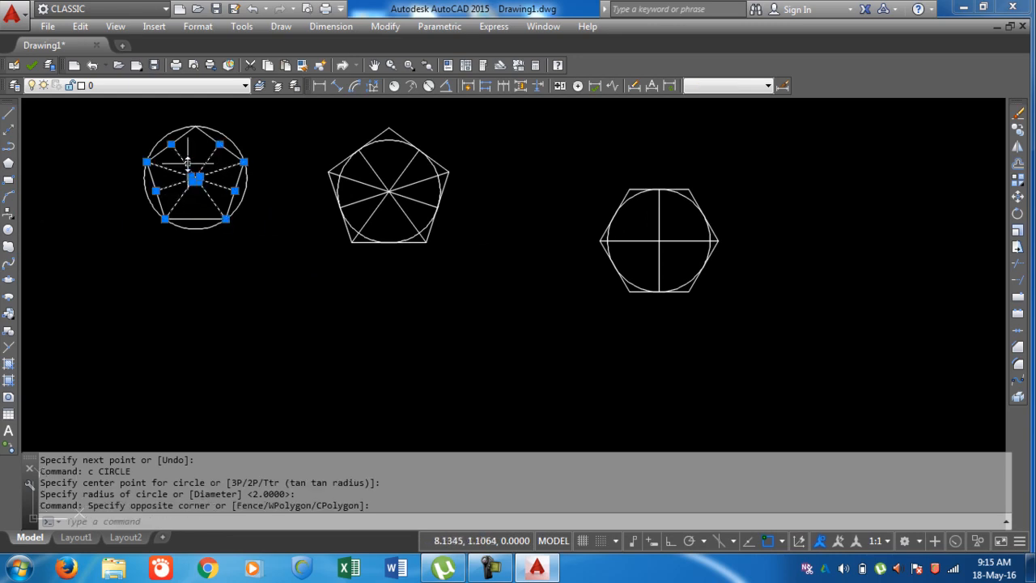
key("Delete")
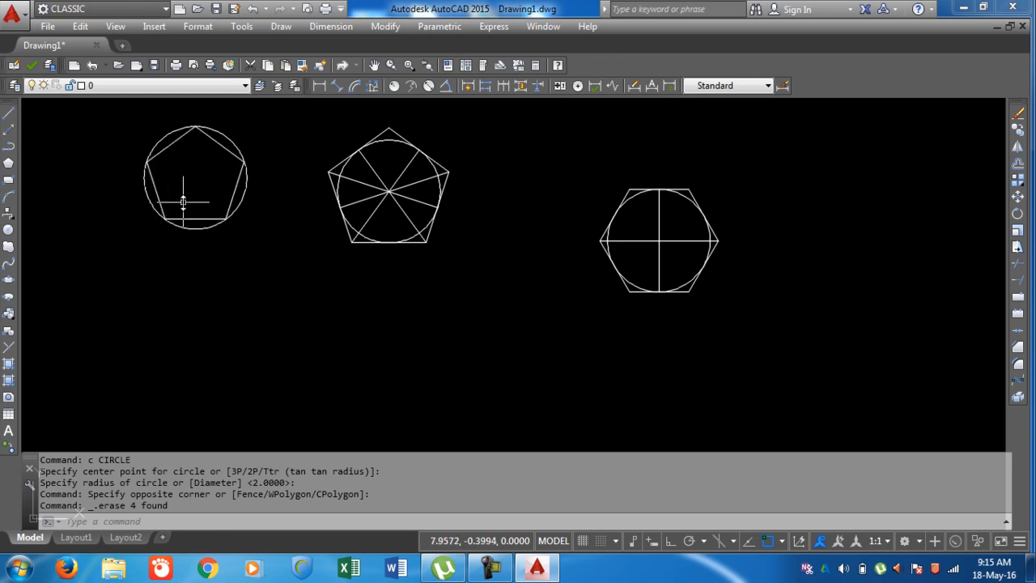
Step: Add an aligned dimension along the upper-left side of the circumscribed pentagon
middle_click_drag(404, 289, 493, 316)
scroll(493, 299, "down", 3)
mouse_move(508, 567)
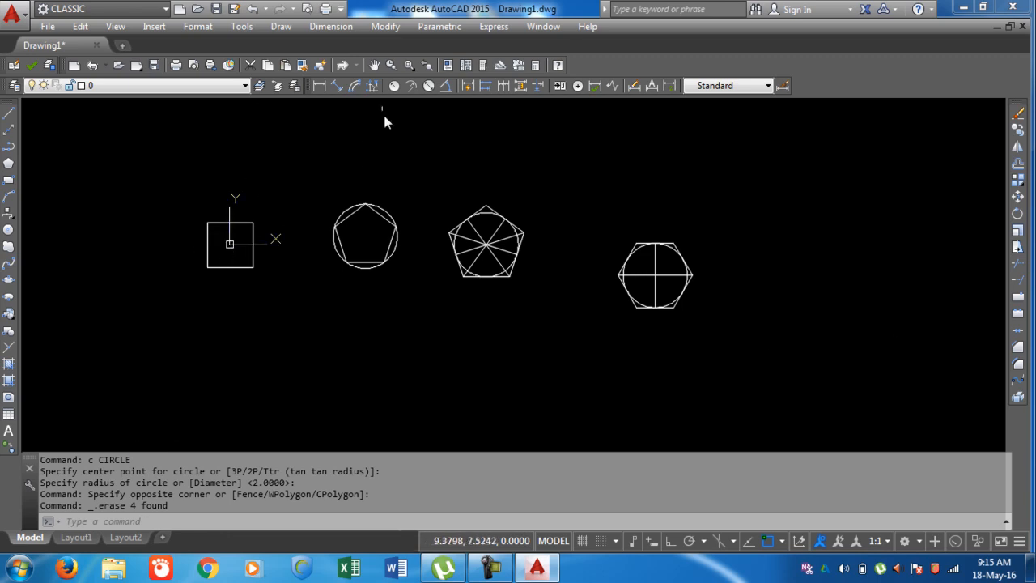
left_click(330, 85)
scroll(474, 254, "up", 4)
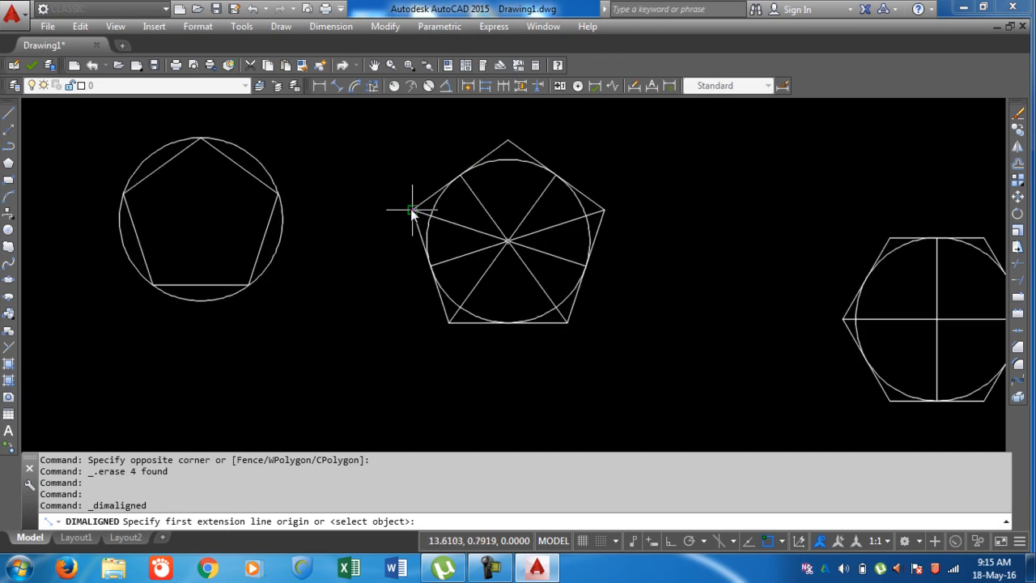
left_click(412, 210)
left_click(507, 139)
left_click(468, 138)
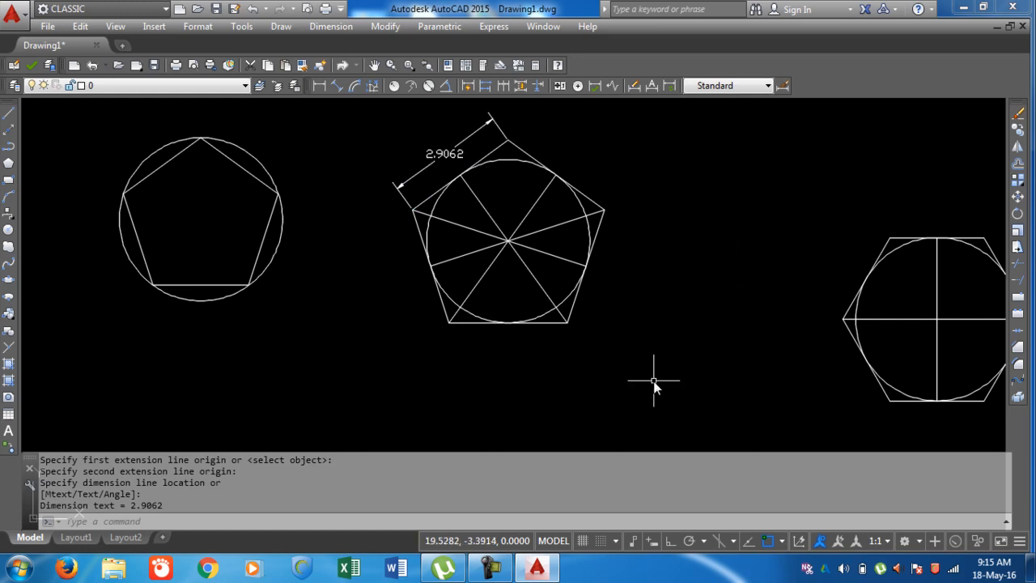
Step: Add an aligned dimension along the upper-left side of the hexagon
key("Return")
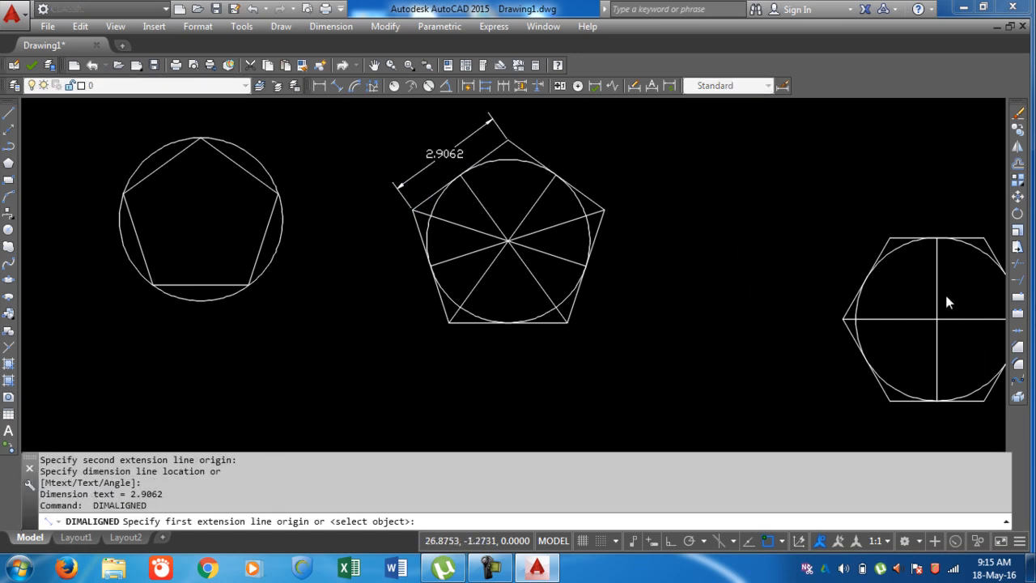
left_click(841, 319)
left_click(889, 238)
left_click(864, 232)
Step: Add an aligned dimension along the upper-left side of the inscribed pentagon
key("Return")
left_click(127, 191)
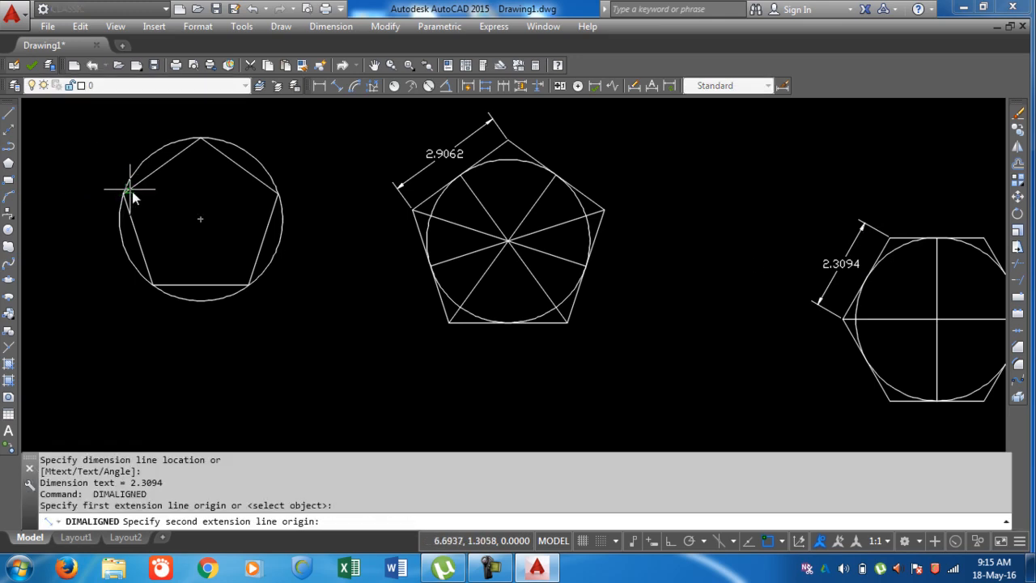
left_click(201, 138)
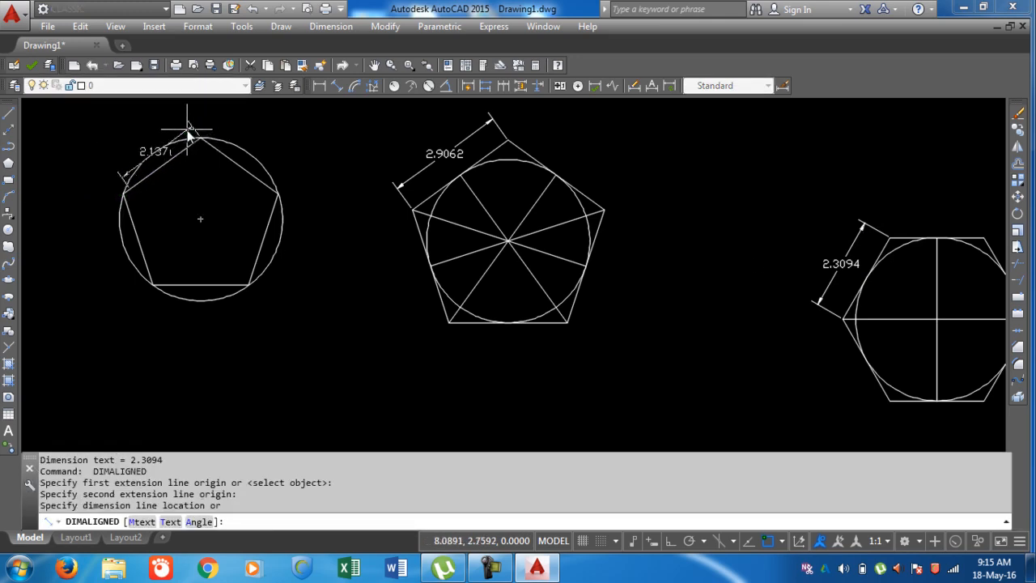
left_click(183, 128)
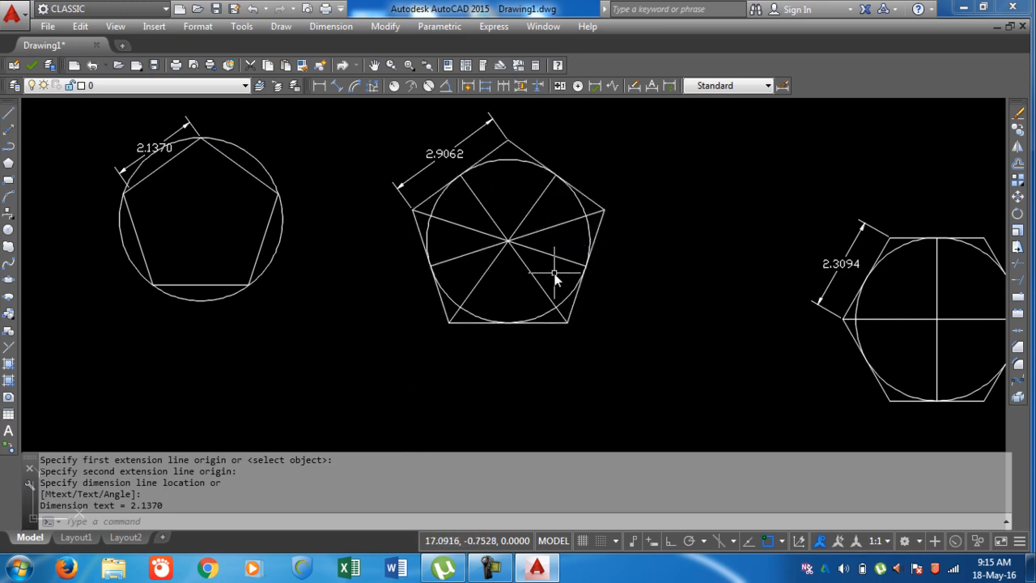
scroll(584, 212, "down", 2)
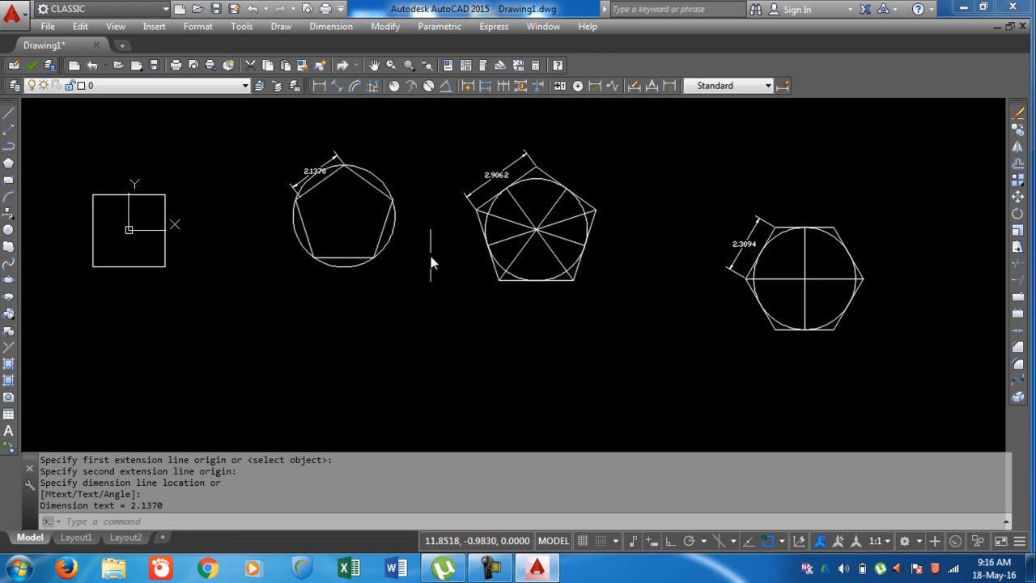
Step: Draw a seven-sided polygon by its edge above and right of the hexagon, with Ortho on so the bottom edge is horizontal
left_click(191, 521)
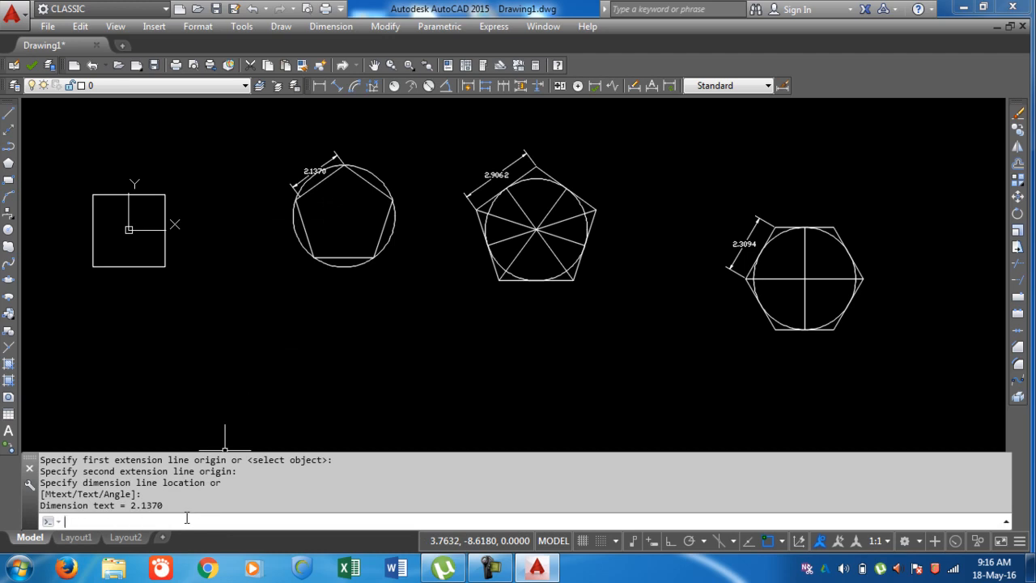
key("Return")
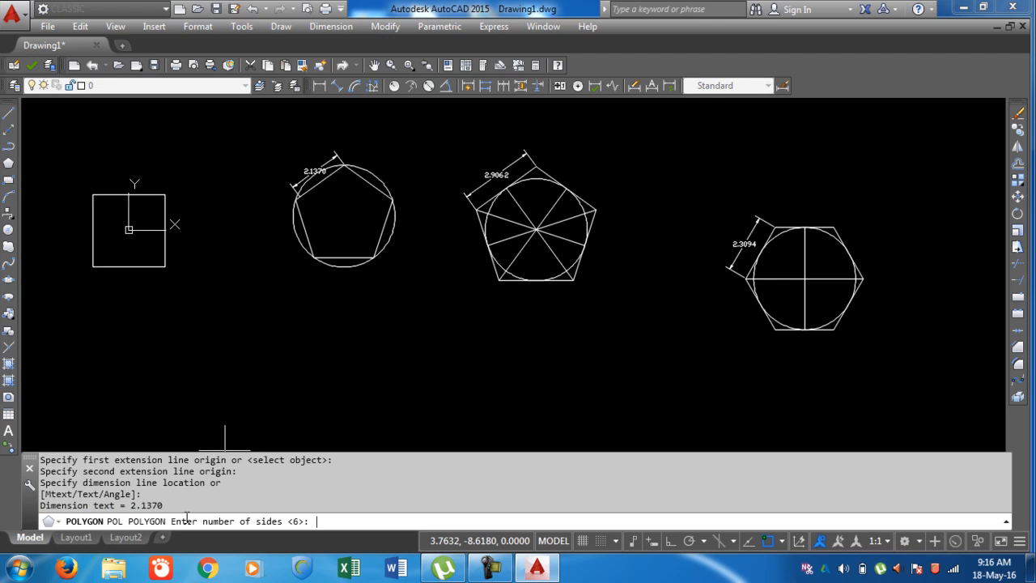
type("7")
key("Return")
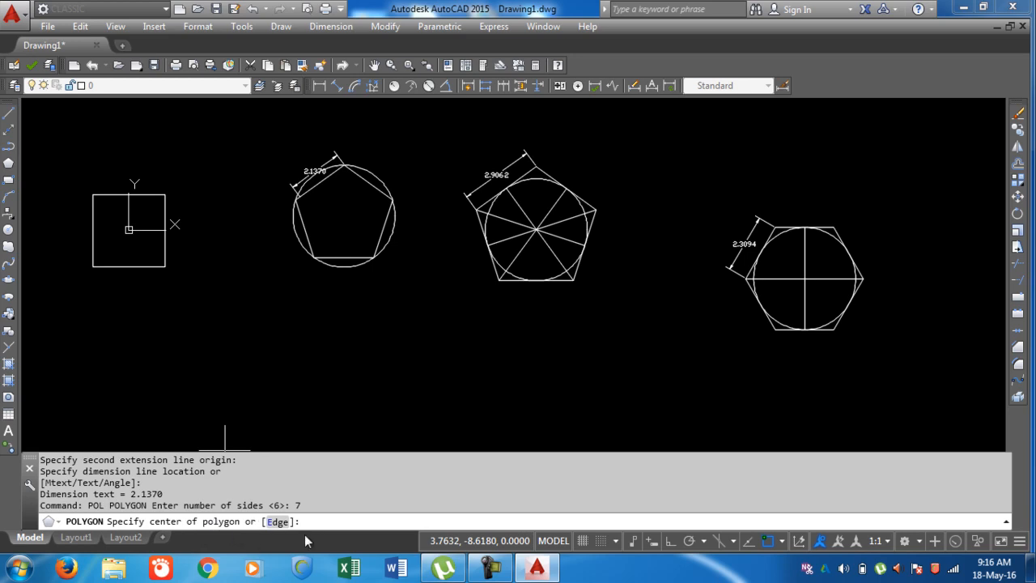
type("e")
key("Return")
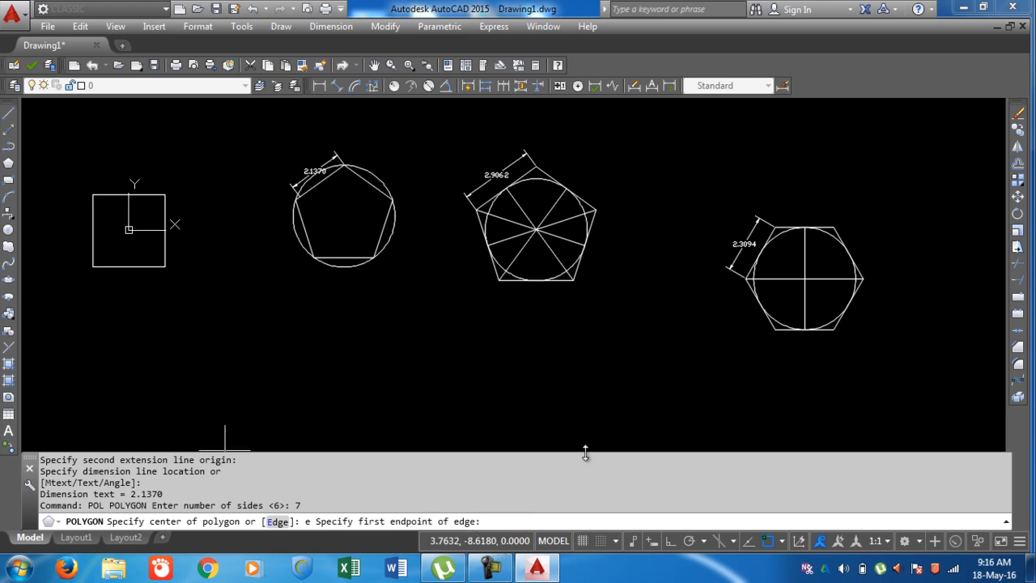
scroll(336, 320, "down", 2)
scroll(728, 303, "down", 1)
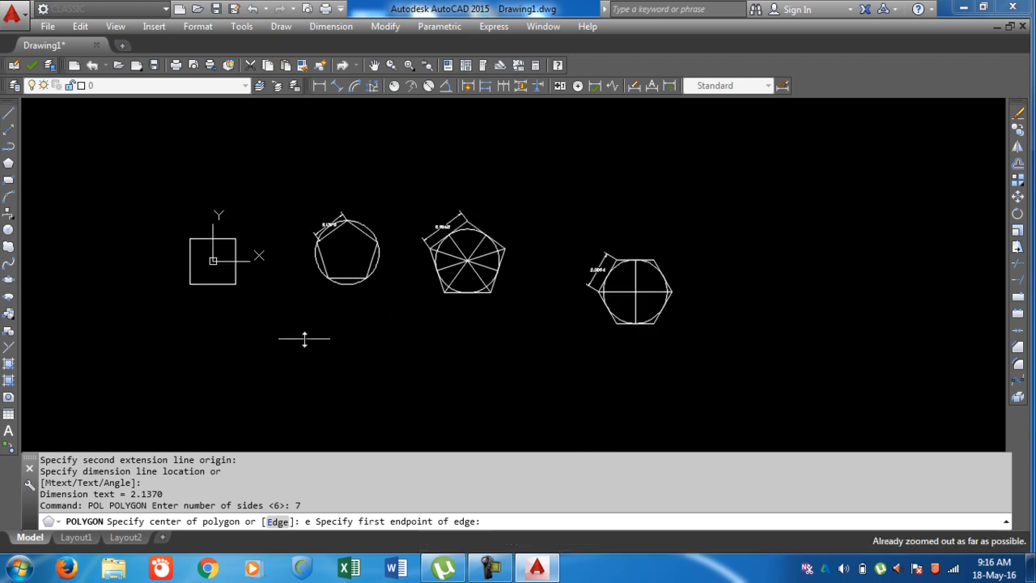
middle_click_drag(729, 303, 629, 318)
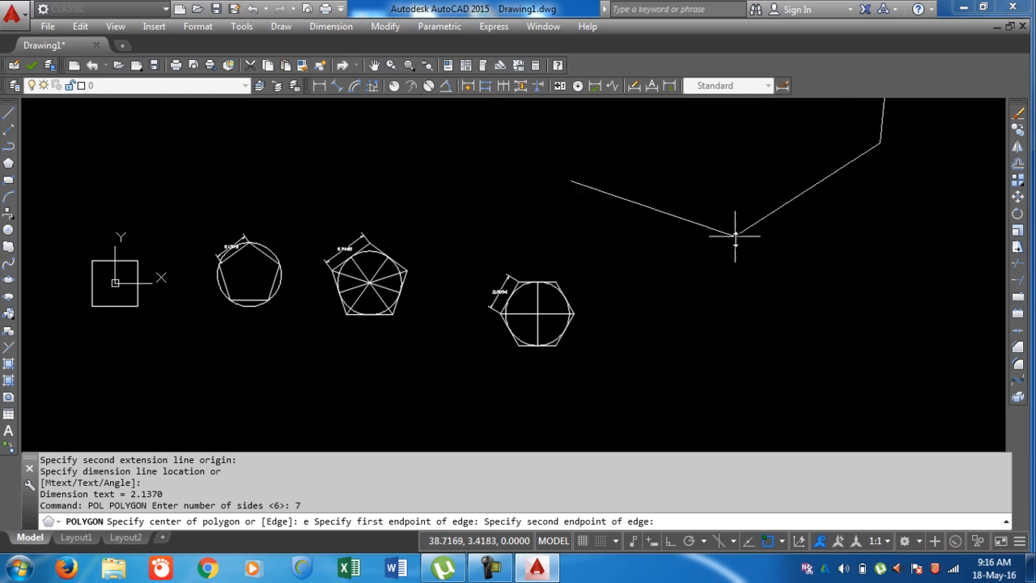
key("F8")
left_click(802, 198)
scroll(798, 302, "down", 1)
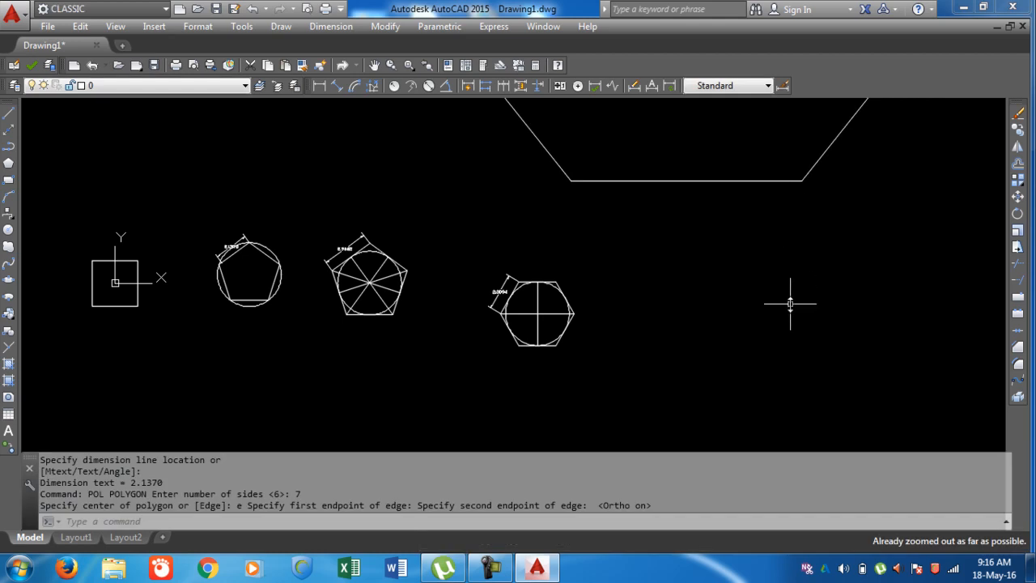
Step: Draw an eight-sided polygon by a horizontal bottom edge 2 units long, in the empty space far left of the other shapes
type("z")
key("Return")
type("e")
key("Return")
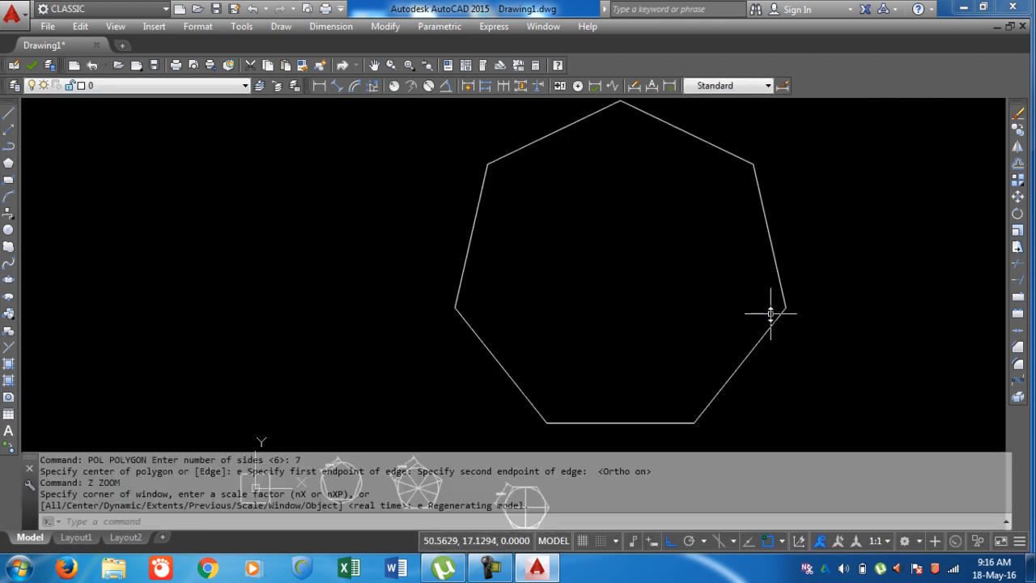
scroll(770, 314, "down", 4)
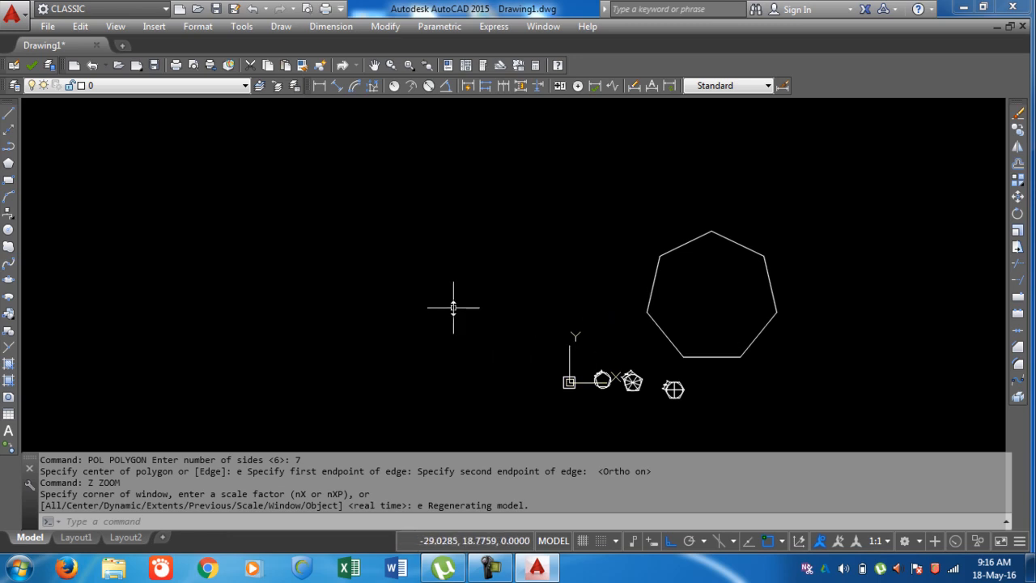
type("pol")
key("Return")
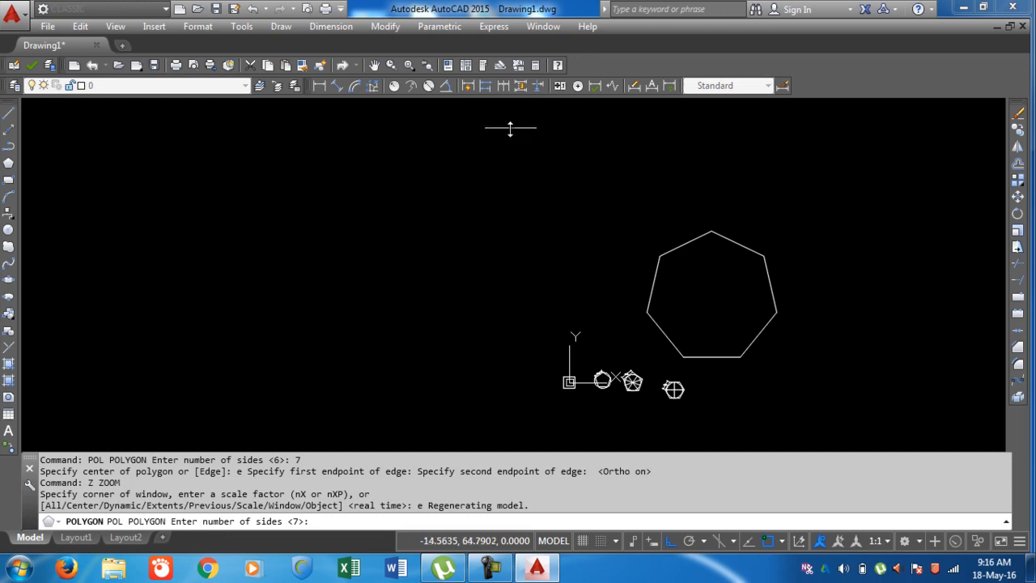
type("8")
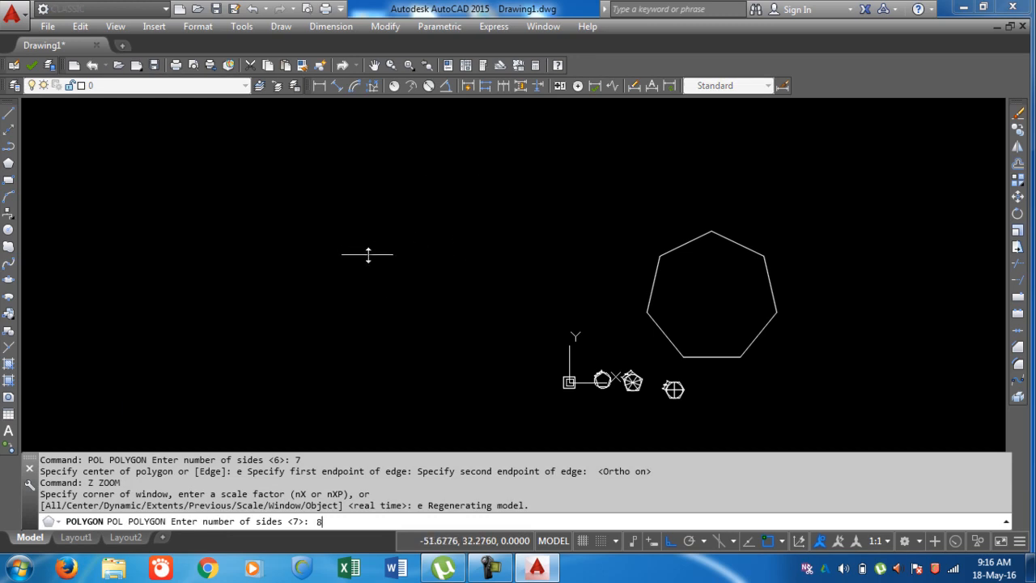
key("Return")
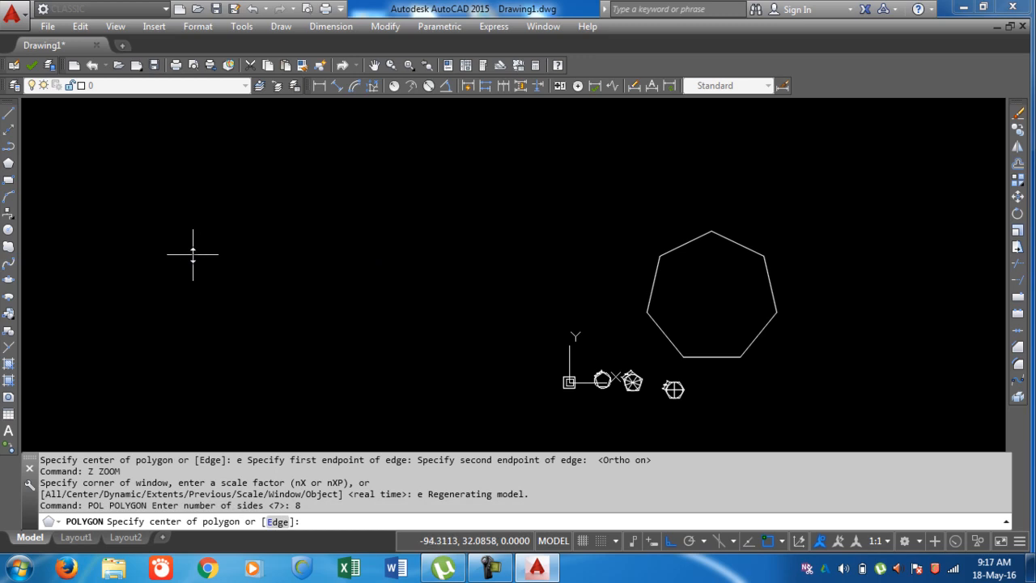
key("Return")
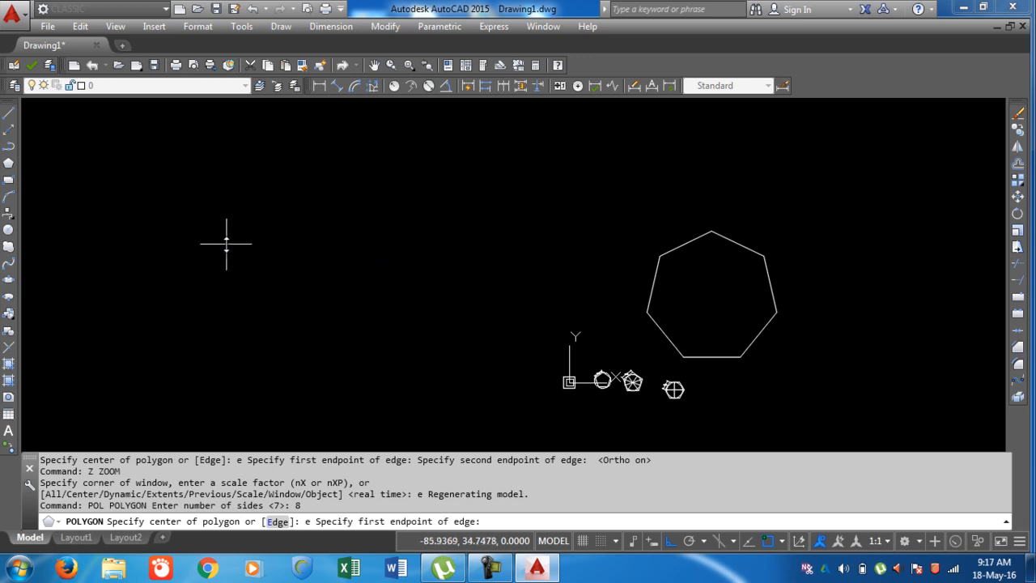
left_click(231, 246)
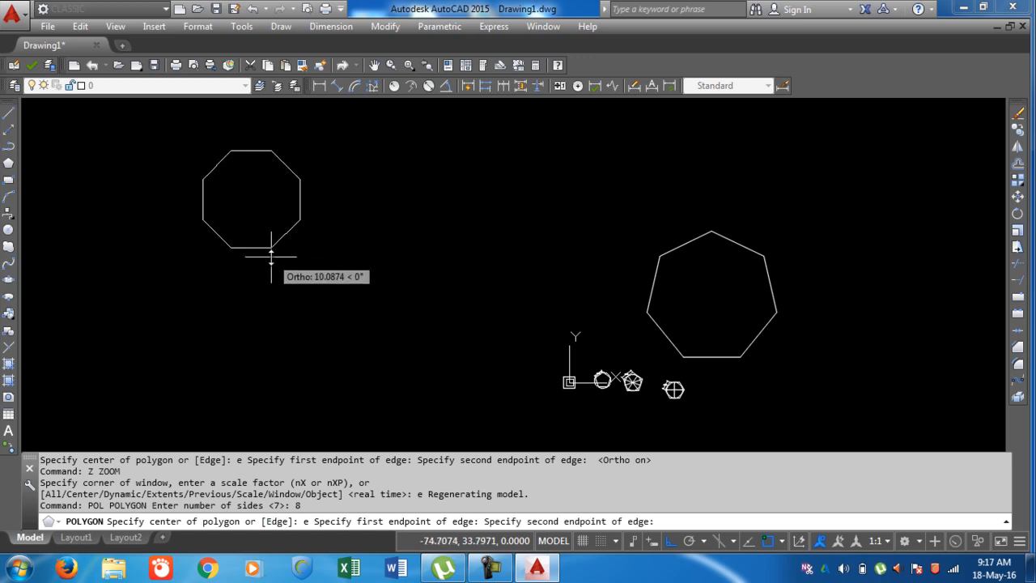
type("2")
key("Return")
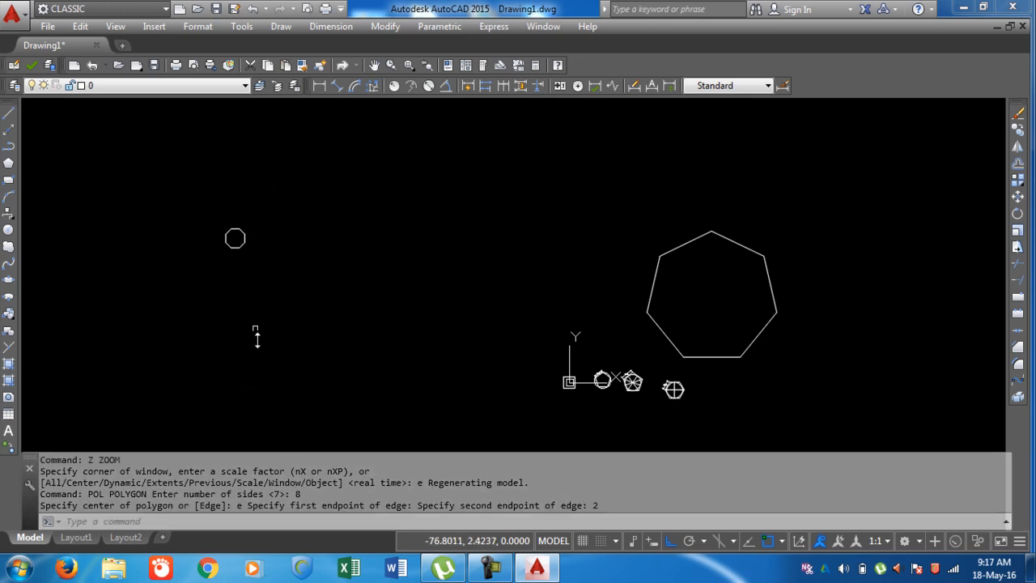
Step: Add an aligned dimension to the octagon's lower-right side, placed outside the shape
scroll(239, 255, "up", 5)
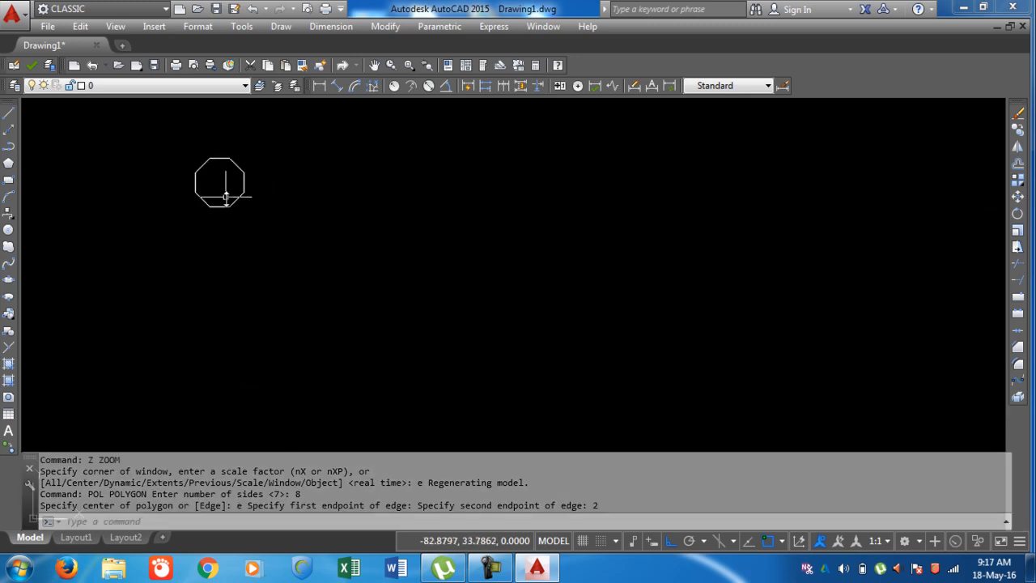
left_click(337, 86)
scroll(243, 301, "up", 2)
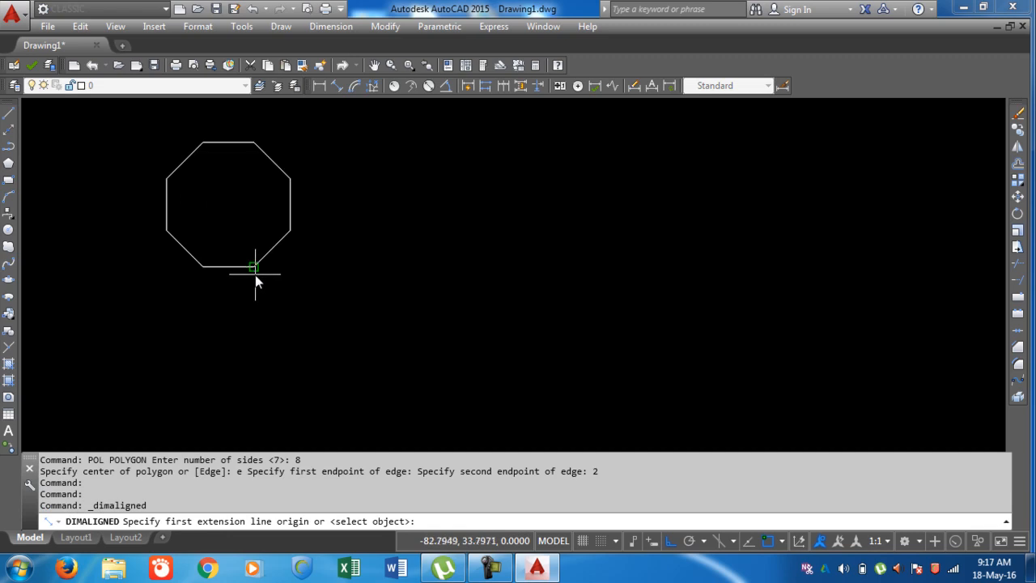
left_click(254, 270)
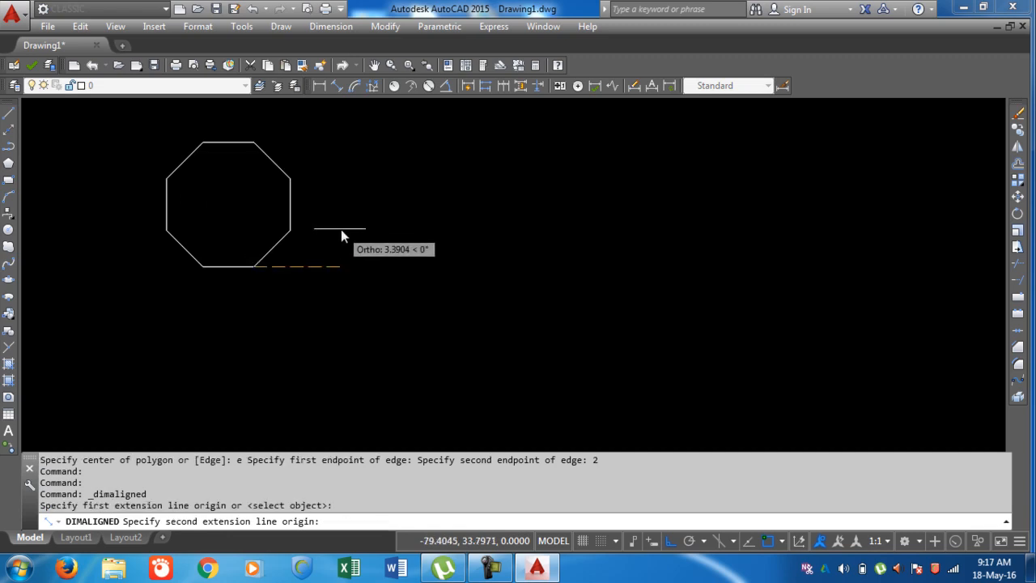
left_click(290, 230)
scroll(314, 242, "up", 4)
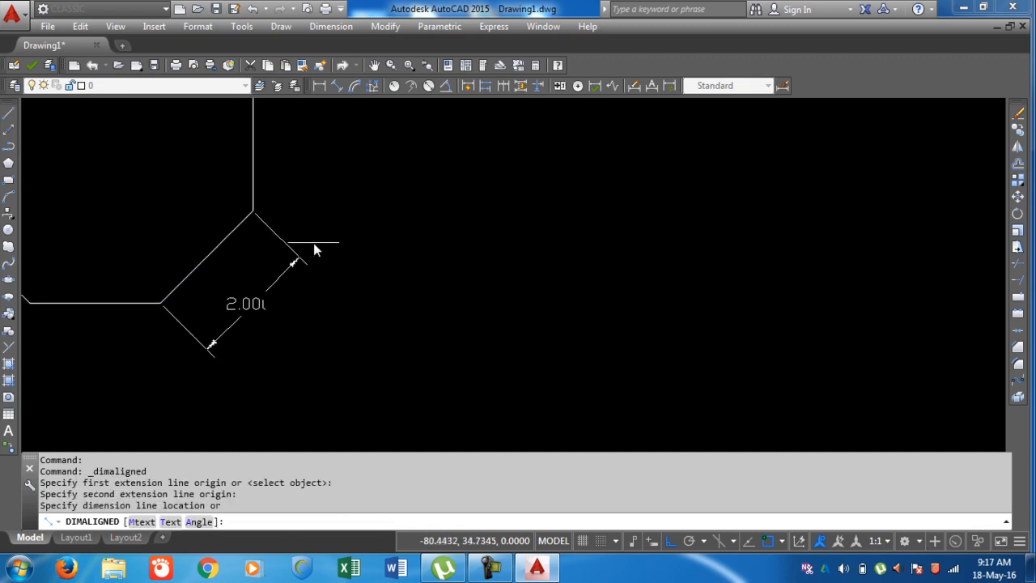
left_click(314, 242)
Step: Add aligned dimensions to the octagon's right vertical side and its upper-right side
scroll(314, 242, "down", 4)
key("Return")
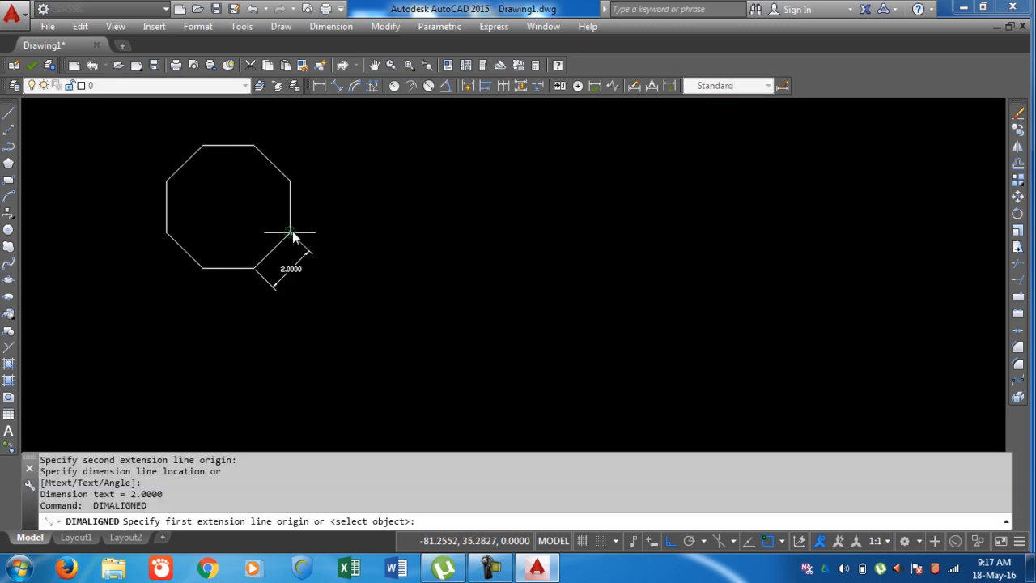
left_click(290, 233)
left_click(290, 178)
left_click(303, 180)
key("Return")
key("Return")
left_click(280, 169)
left_click(323, 146)
Step: Add aligned dimensions to the octagon's top side and its upper-left side
key("Return")
key("Return")
left_click(220, 146)
left_click(228, 122)
key("Return")
key("Return")
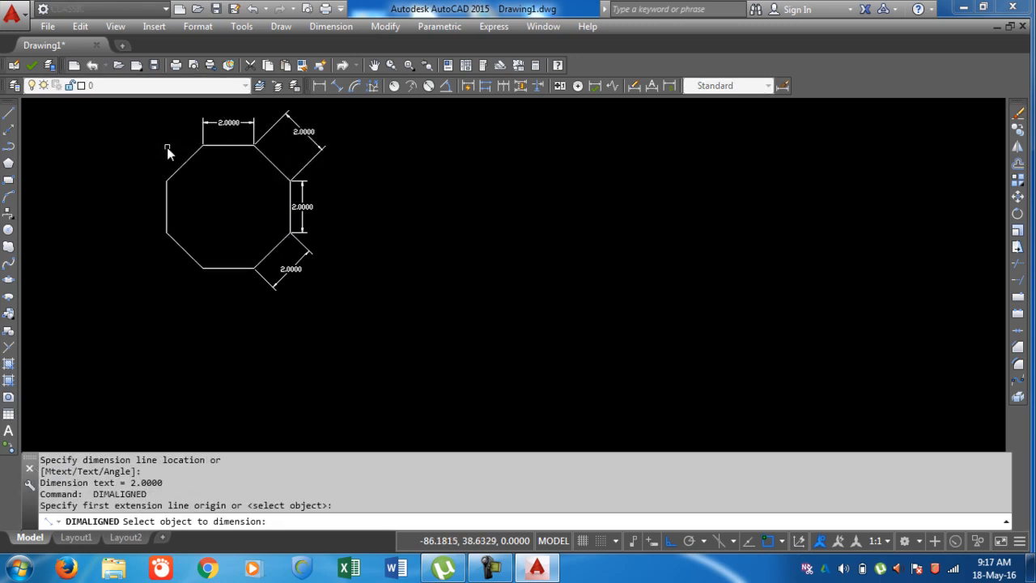
left_click(181, 170)
left_click(168, 162)
Step: Add an aligned dimension below the octagon's bottom side
key("Return")
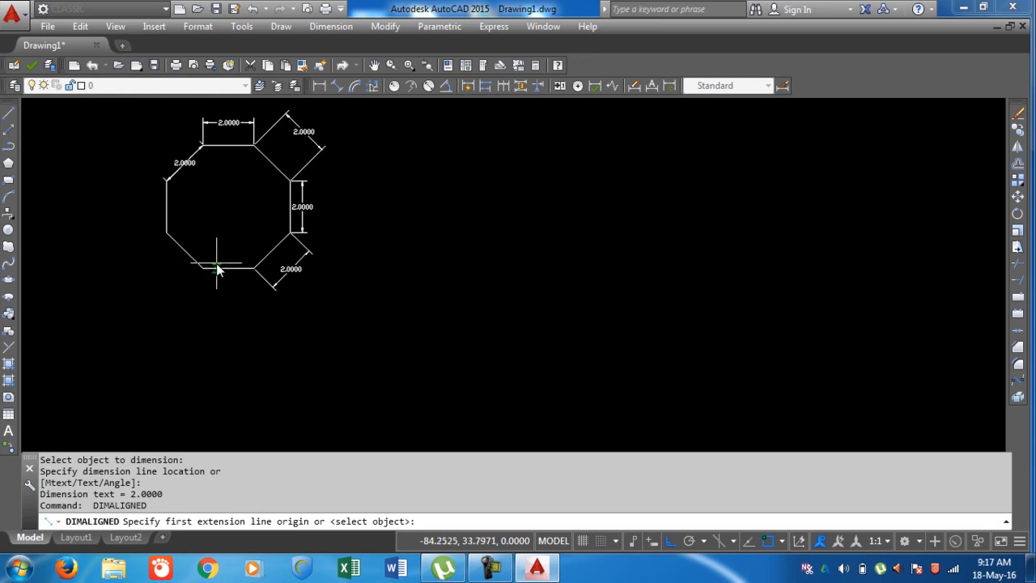
key("Return")
key("Return")
key("Return")
left_click(223, 268)
left_click(223, 299)
Step: Add an aligned dimension outside the octagon's lower-left side
key("Return")
key("Return")
key("Return")
key("Return")
key("Return")
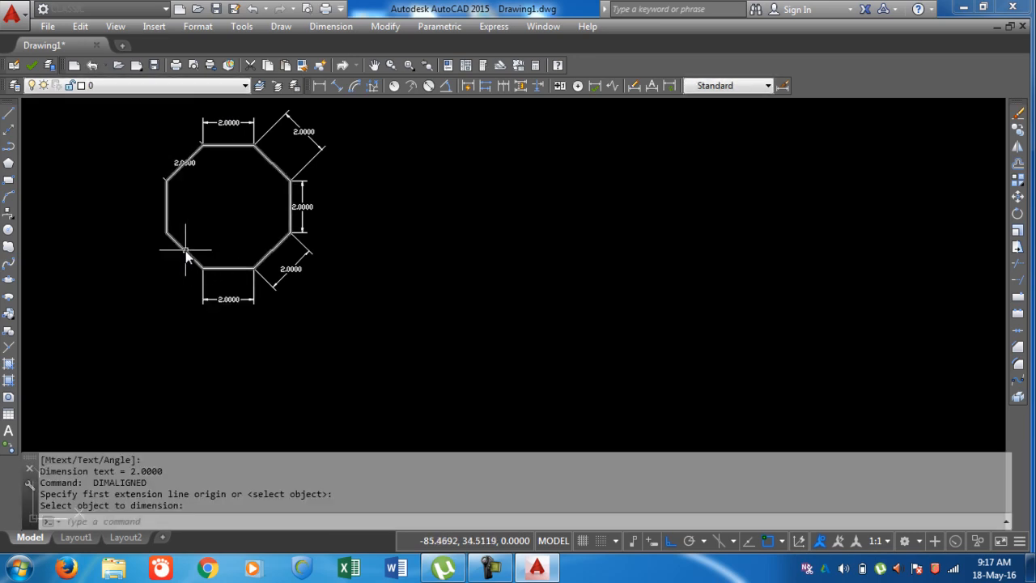
left_click(184, 249)
left_click(166, 259)
Step: Add an aligned dimension beside the octagon's left vertical side
key("Return")
key("Return")
key("Return")
key("Return")
key("Return")
left_click(166, 208)
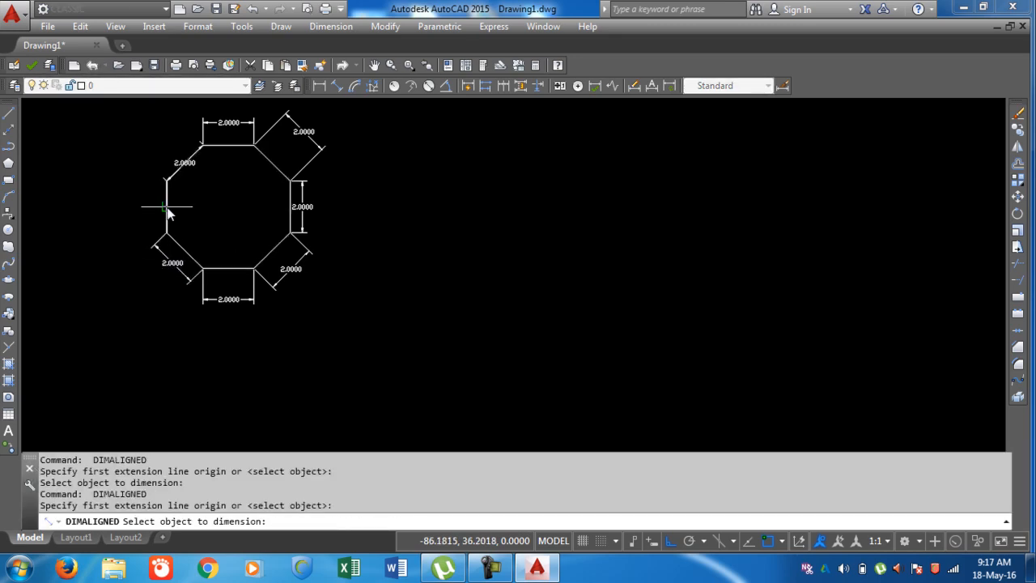
left_click(141, 206)
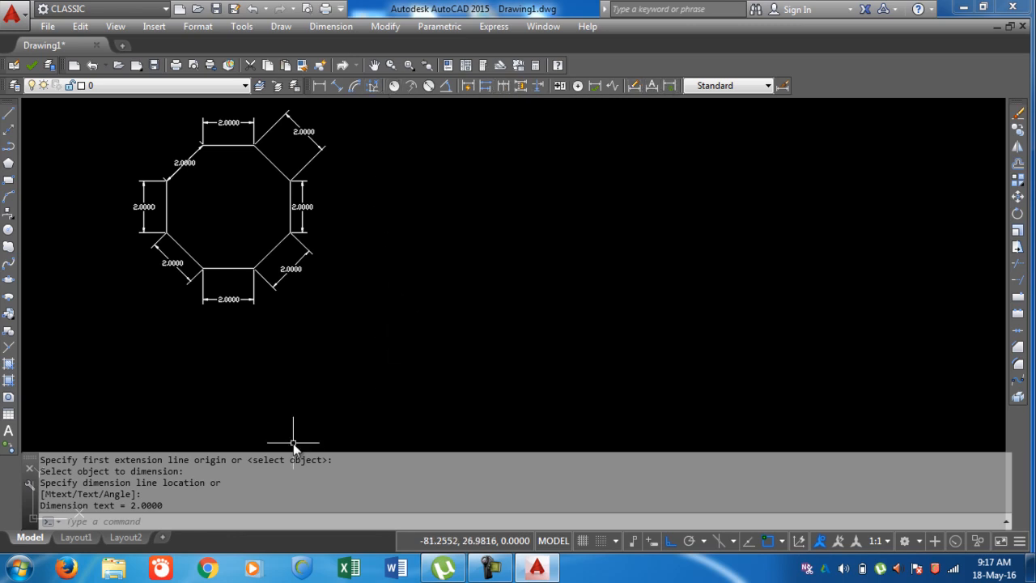
scroll(418, 174, "down", 6)
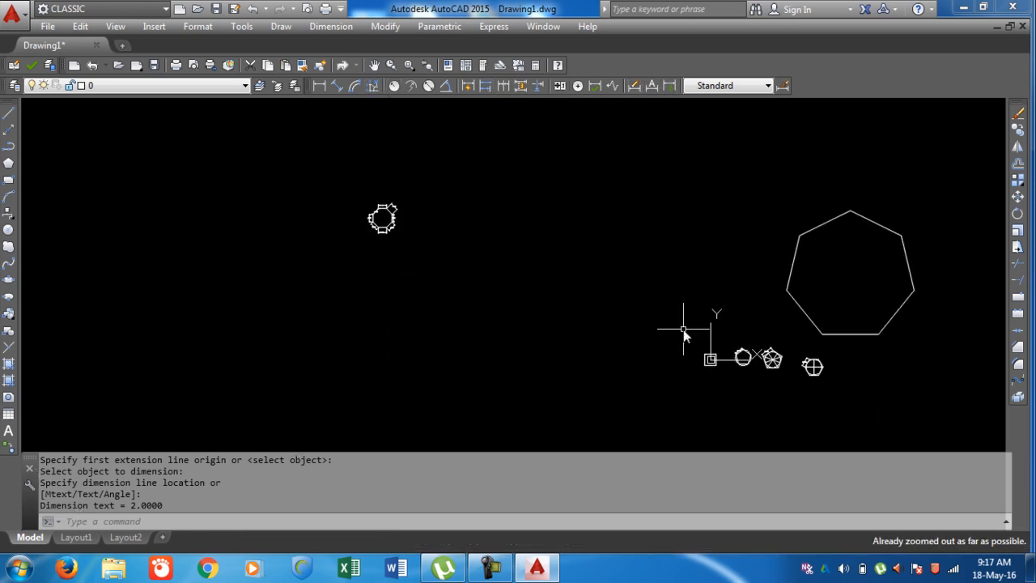
middle_click_drag(680, 361, 568, 346)
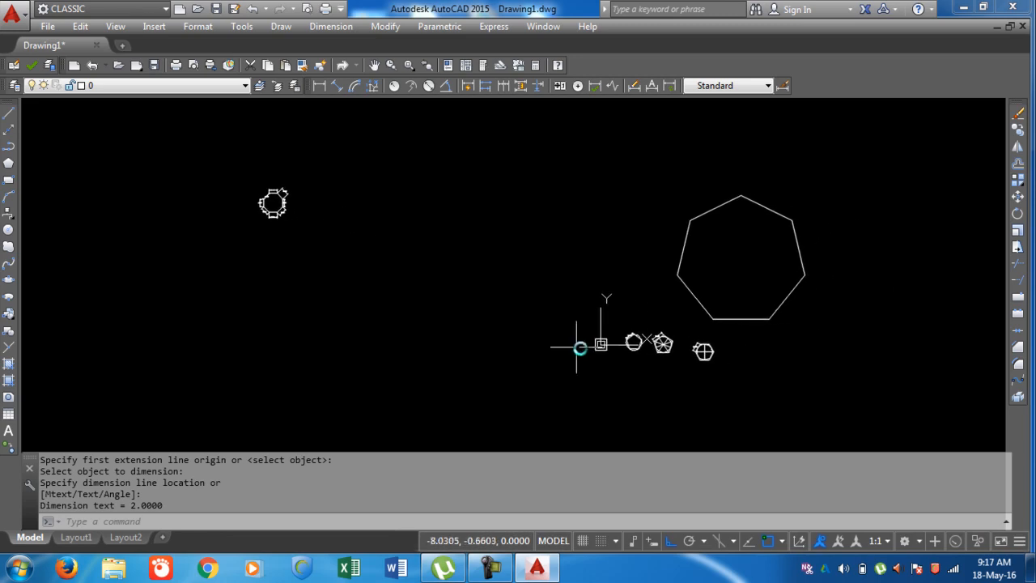
Step: Inspect the inscribed and circumscribed pentagons with their aligned dimensions up close, and return to the overview of all polygons
mouse_move(700, 357)
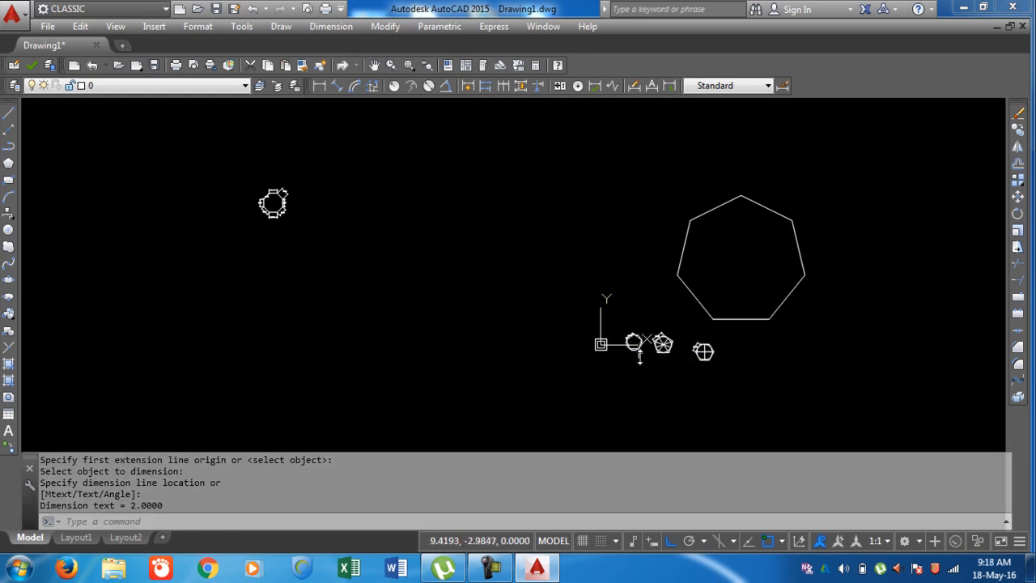
scroll(640, 351, "up", 2)
scroll(640, 350, "up", 1)
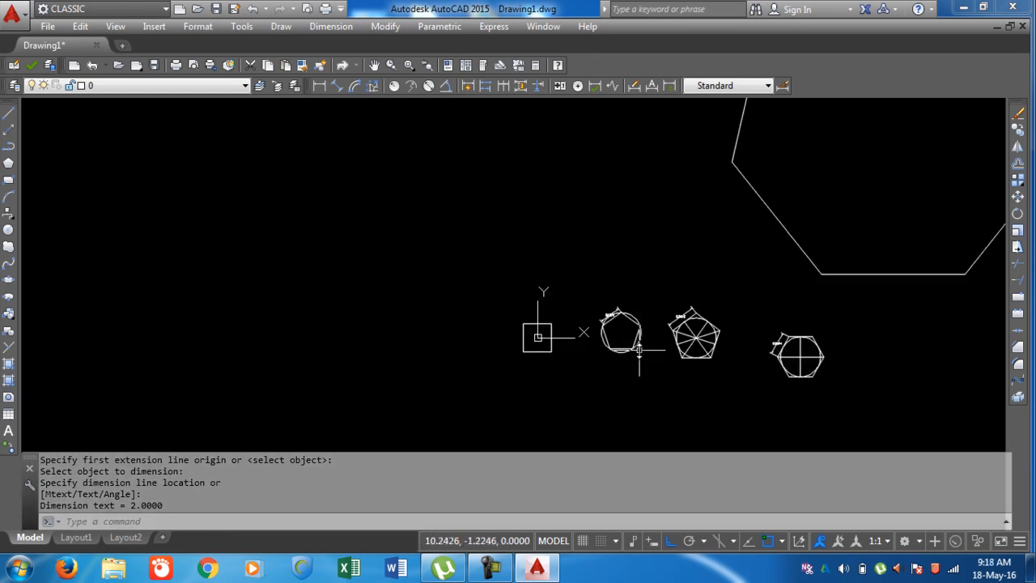
scroll(640, 351, "up", 1)
scroll(703, 322, "up", 3)
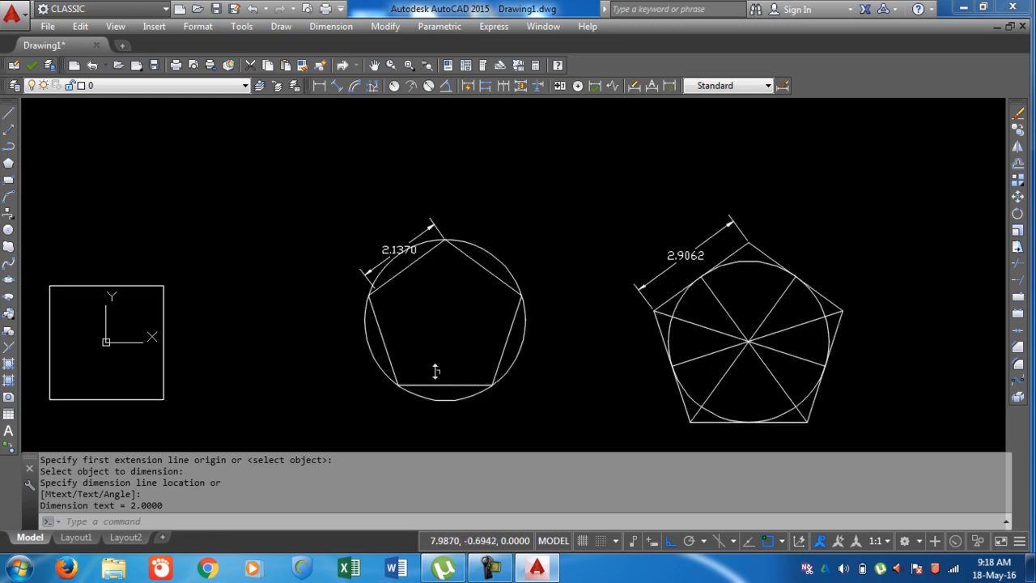
scroll(439, 282, "down", 10)
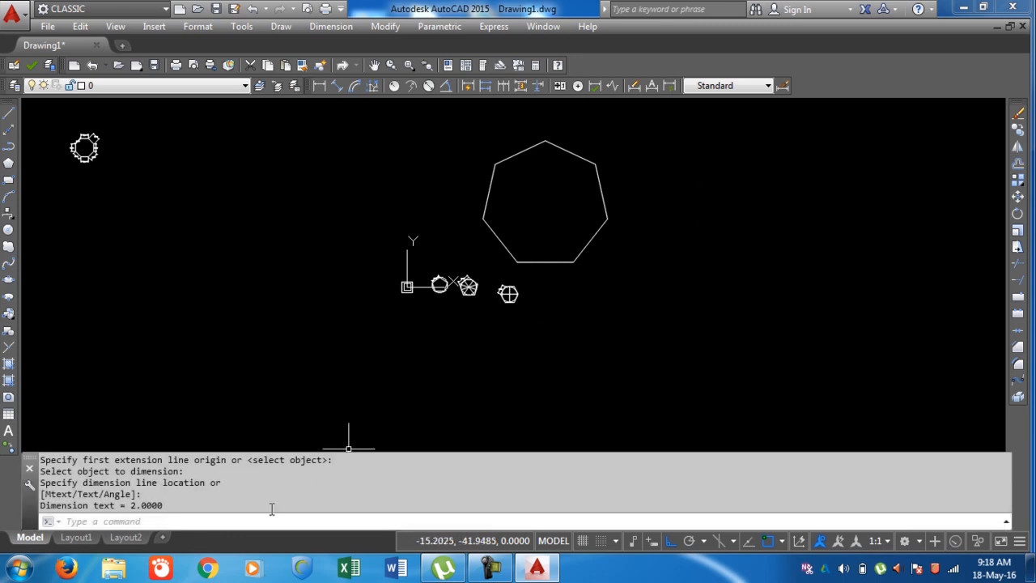
Step: Switch to Google Chrome, maximize its window and bring up the YouTube home page
left_click(210, 570)
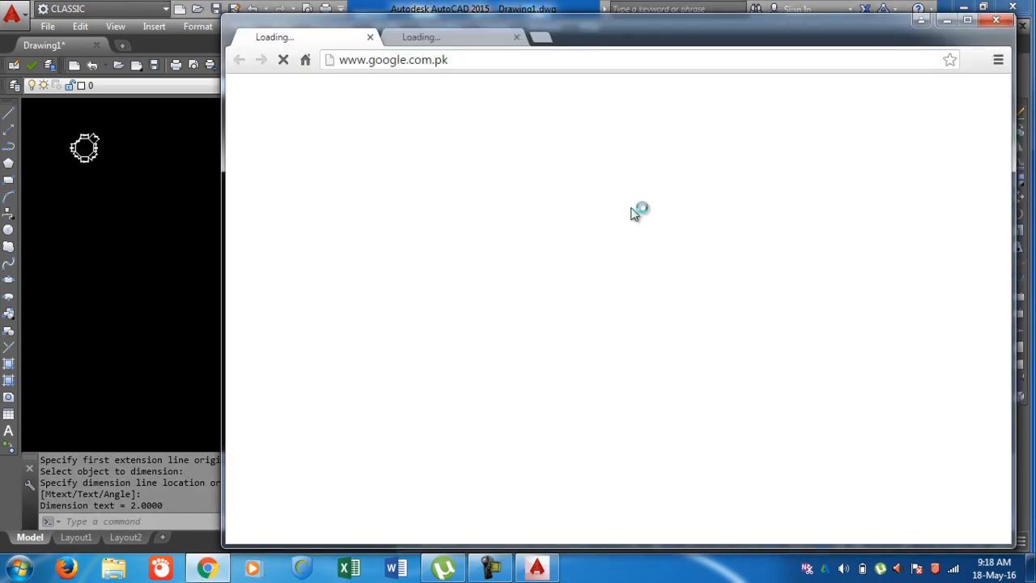
left_click(966, 19)
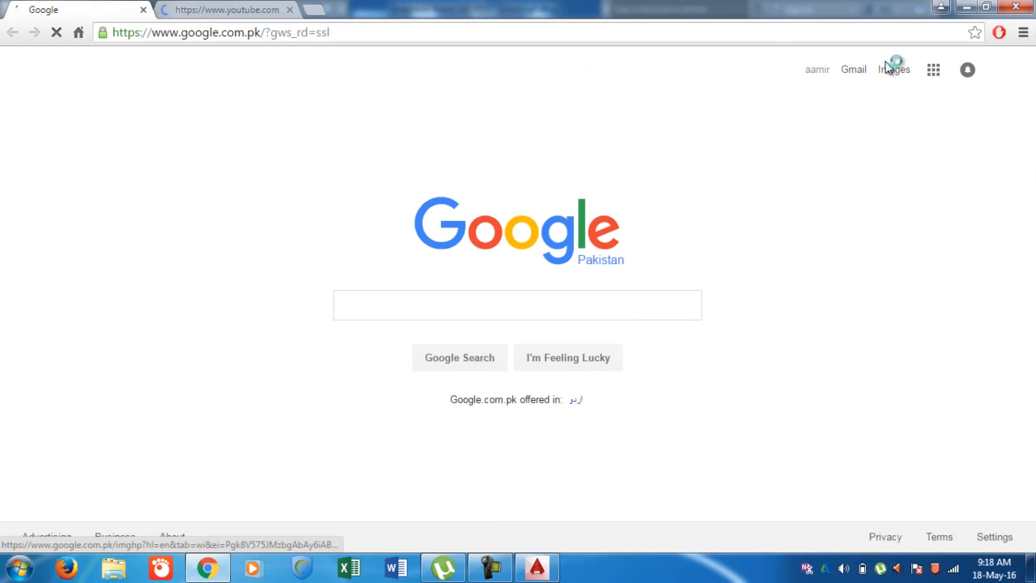
left_click(238, 9)
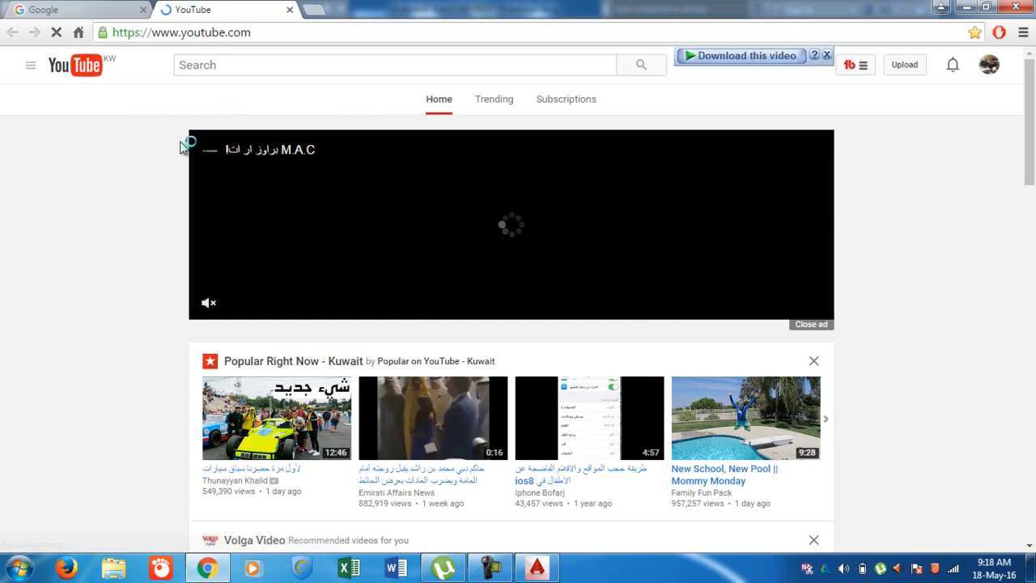
left_click(261, 34)
left_click(264, 34)
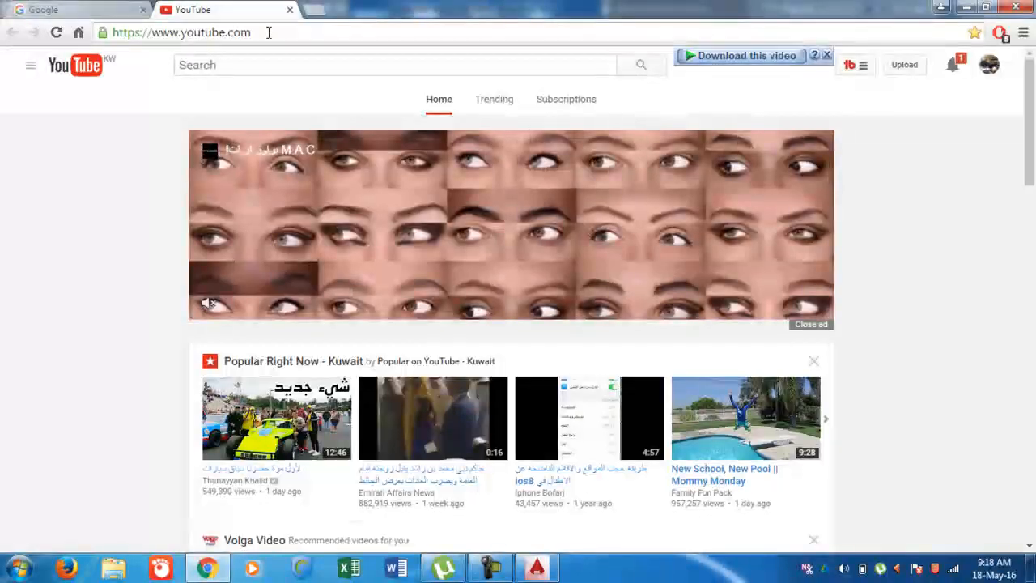
type("/")
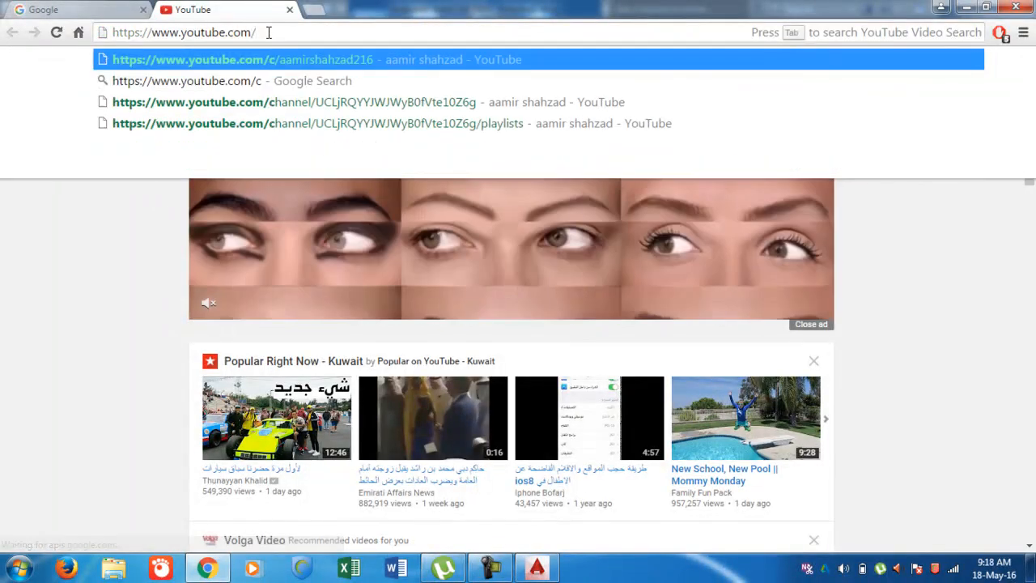
type("c/")
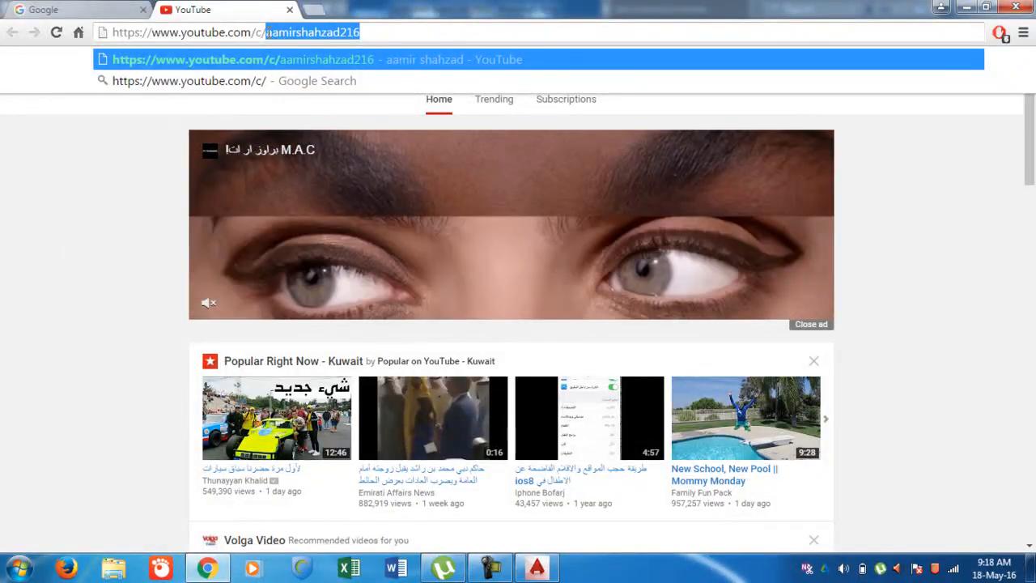
key("Return")
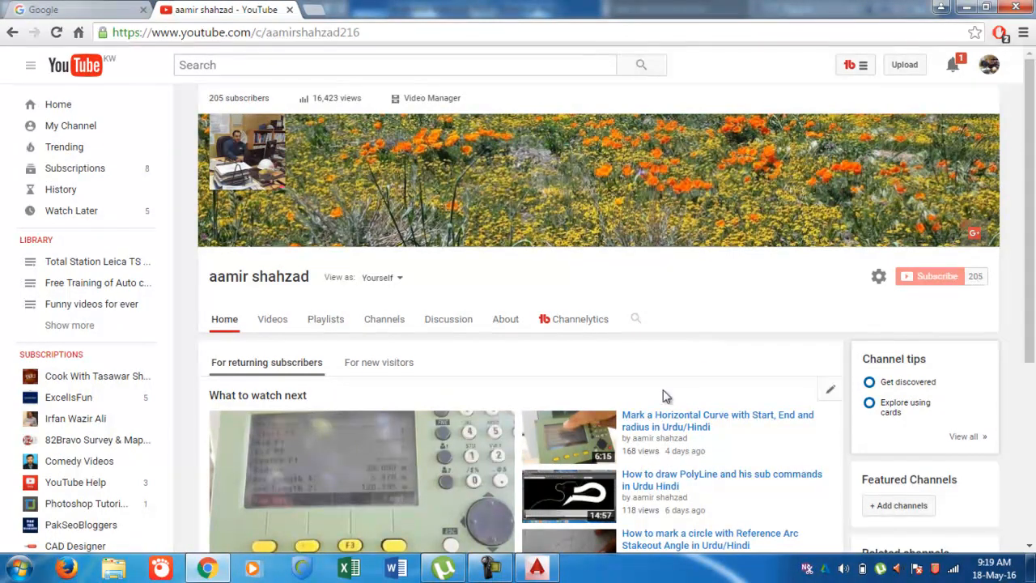
left_click(491, 568)
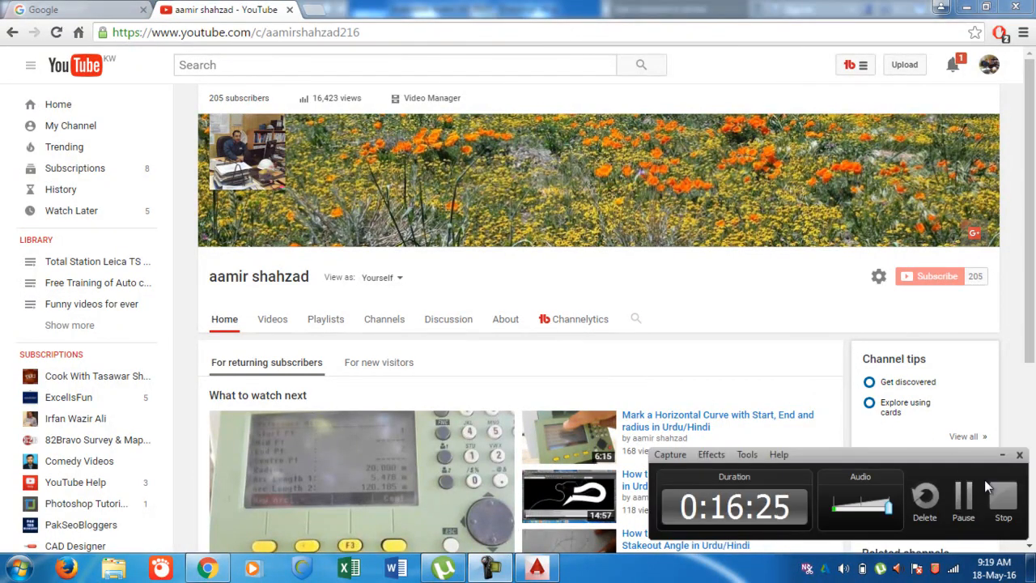